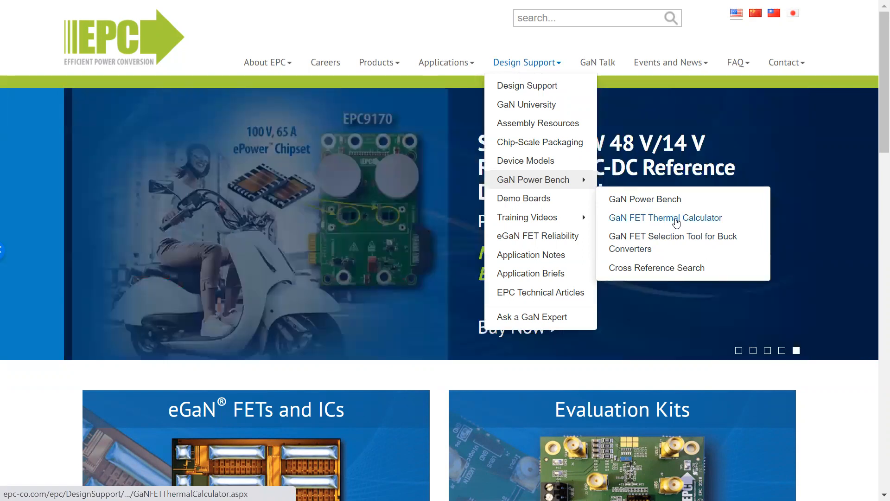
Open the GaN FET Thermal Calculator from the GaN Power Bench design support tools
click(680, 219)
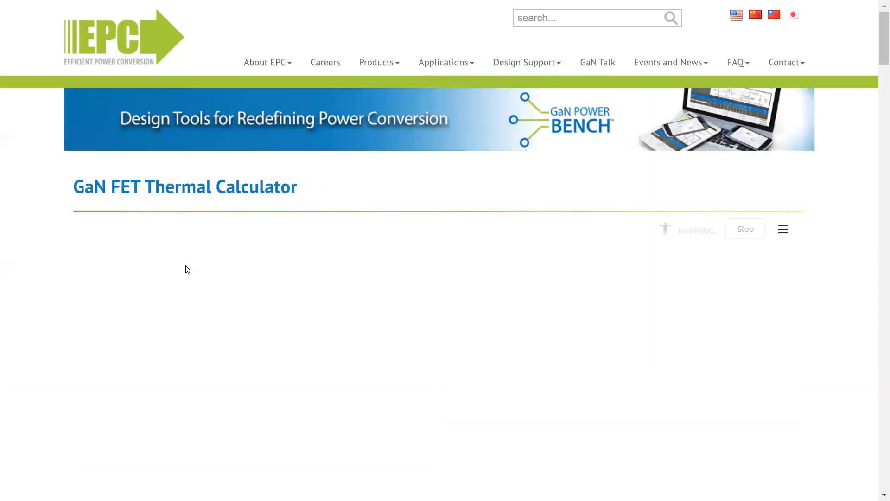
scroll(213, 213, down, 2)
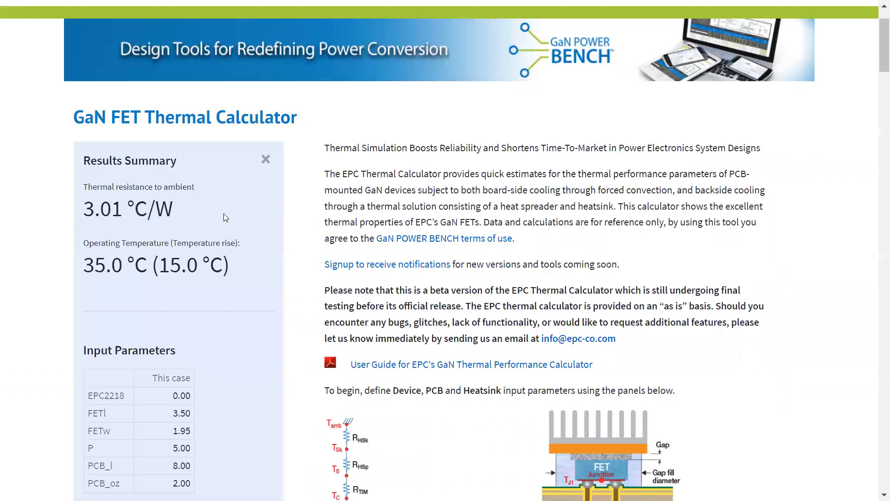
scroll(233, 216, down, 2)
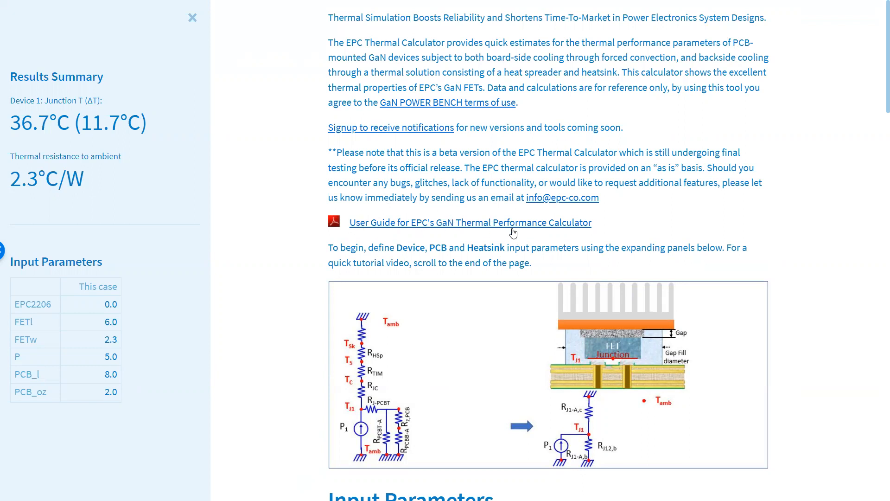
Examine the thermal circuit diagram and the device, PCB and case-side cooling input parameters
scroll(347, 243, down, 3)
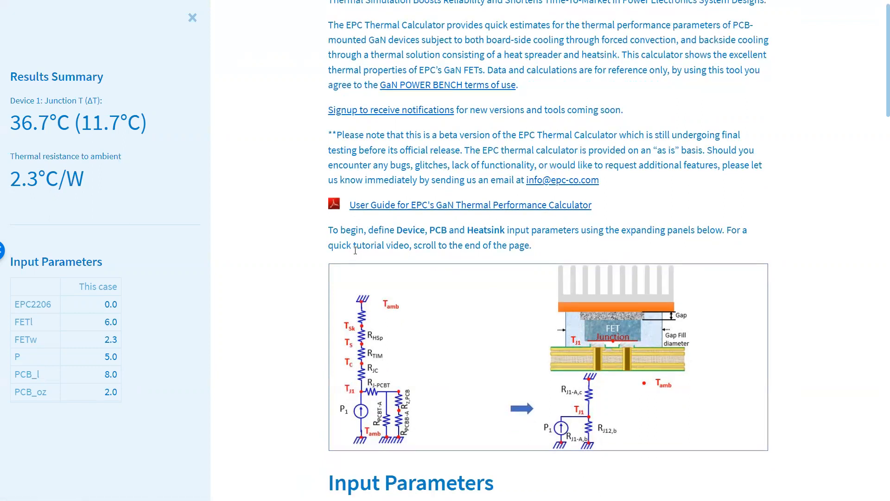
scroll(314, 248, down, 2)
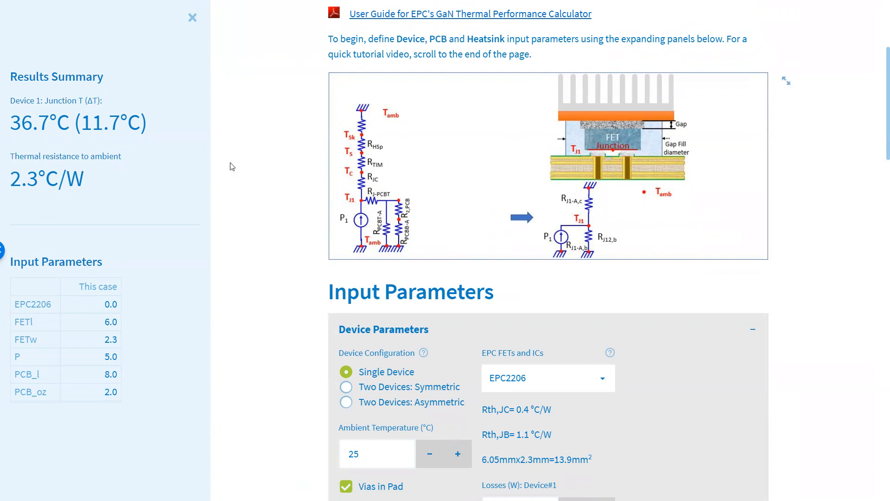
scroll(292, 161, down, 2)
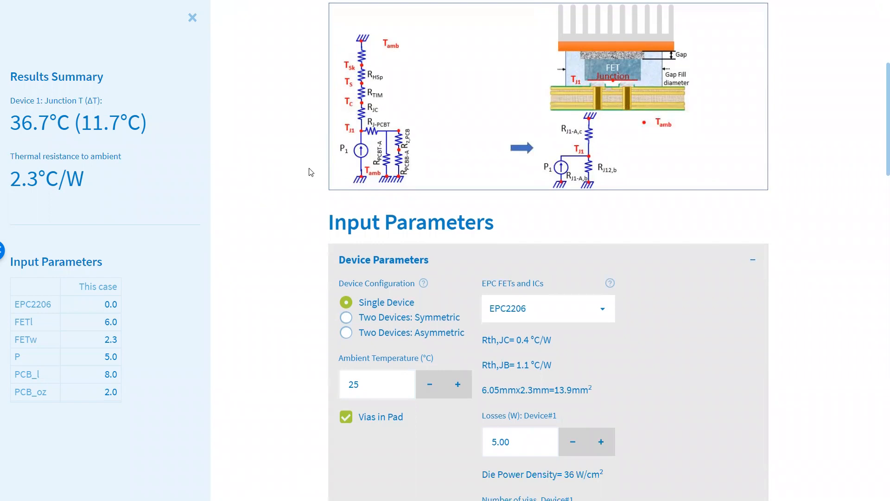
scroll(318, 178, up, 2)
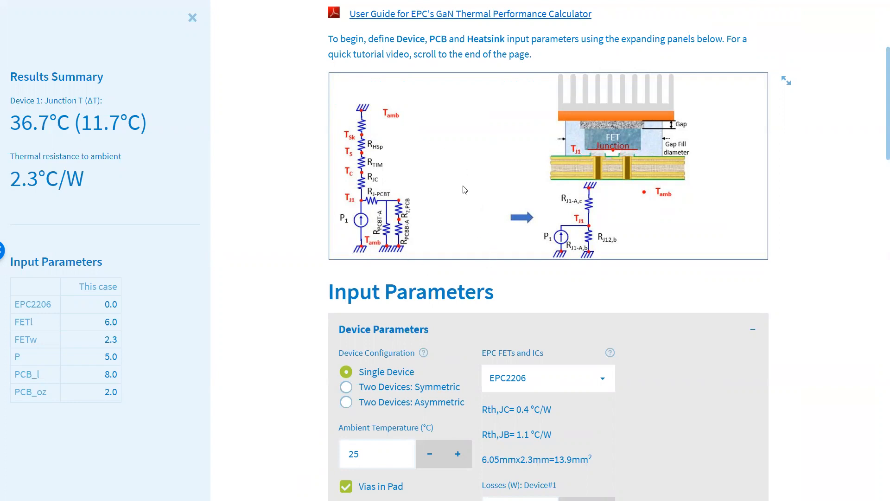
scroll(465, 189, down, 2)
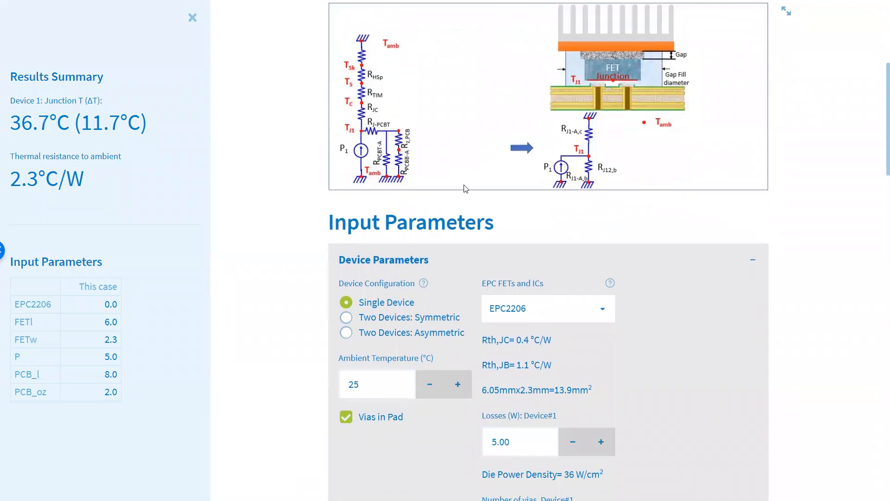
scroll(485, 180, down, 4)
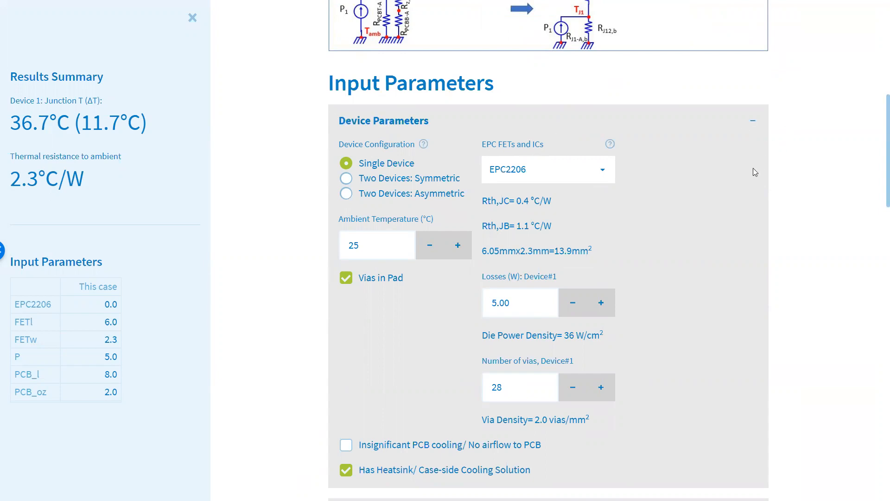
scroll(756, 167, down, 8)
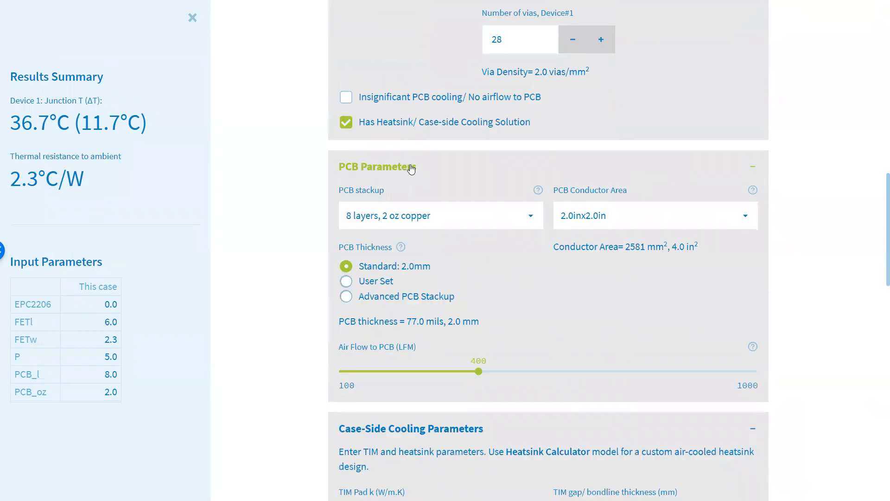
scroll(420, 167, down, 6)
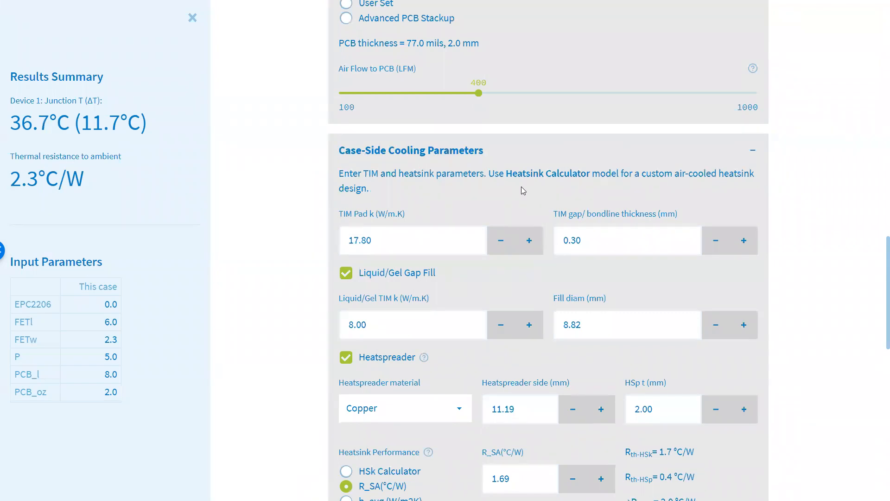
Collapse the Case-Side Cooling Parameters and PCB Parameters sections, leaving Device Parameters expanded
click(752, 150)
scroll(777, 181, up, 9)
click(755, 306)
scroll(625, 198, up, 5)
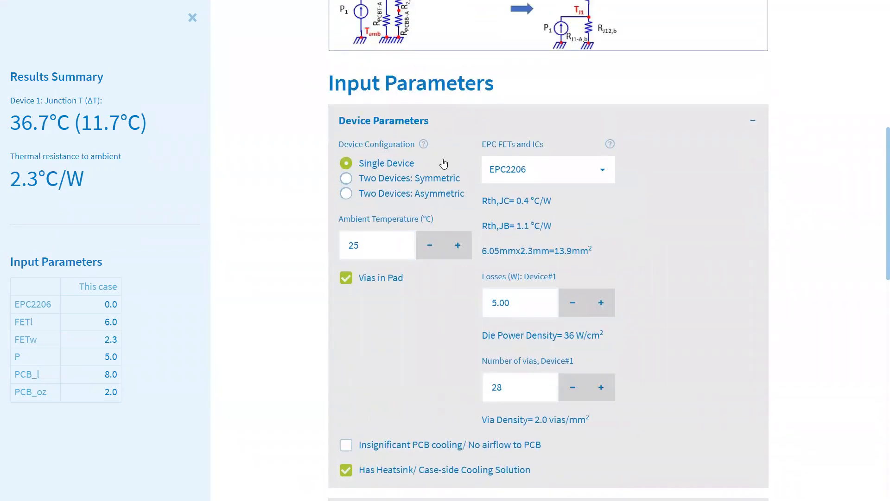
Try the Two Devices: Symmetric configuration and return to Single Device
scroll(455, 174, down, 2)
scroll(454, 175, up, 2)
click(378, 179)
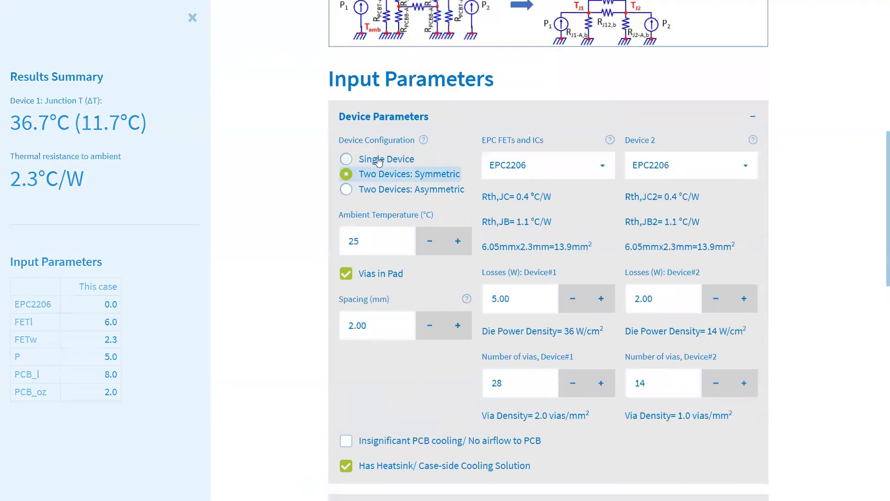
click(378, 160)
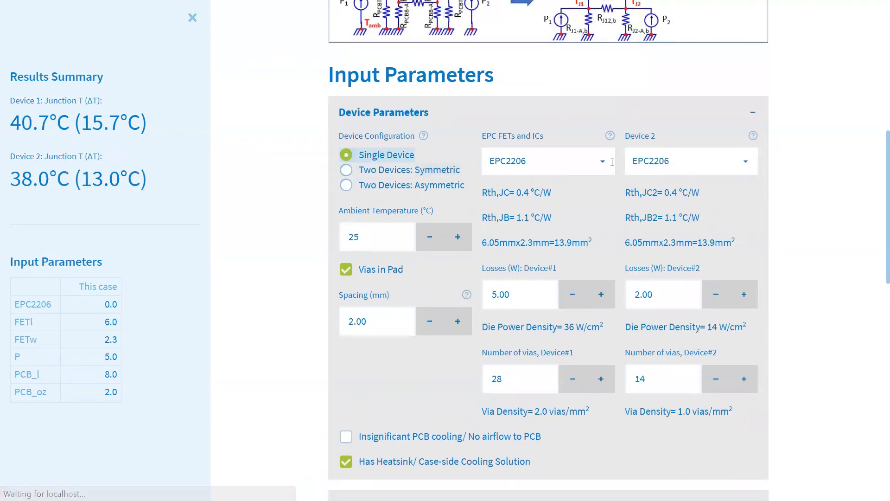
Browse the available EPC FETs and ICs, and inspect the selected part's Rth,JC thermal resistance
click(575, 157)
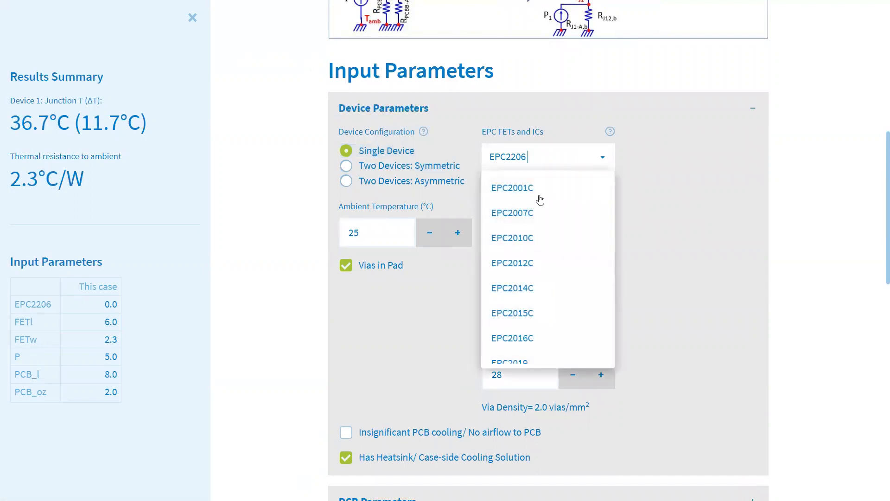
scroll(550, 207, down, 3)
scroll(552, 207, down, 3)
drag(615, 214, 613, 244)
click(547, 157)
click(546, 156)
click(558, 157)
click(558, 156)
click(572, 128)
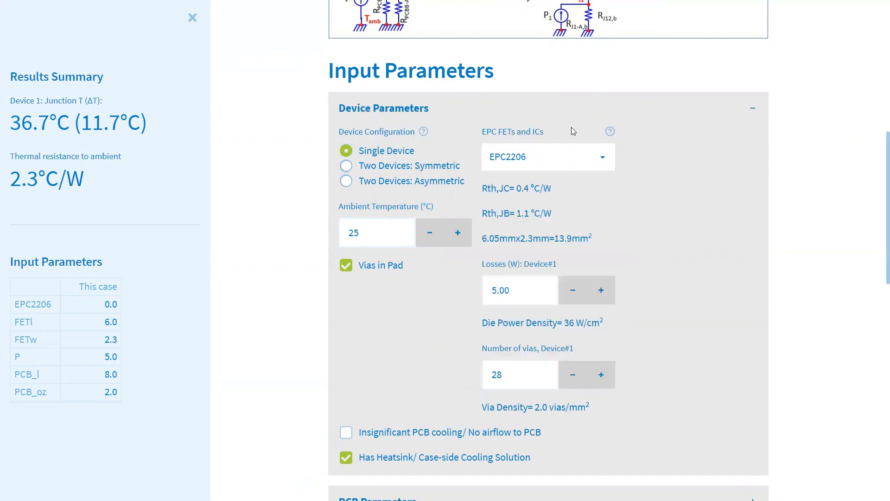
drag(482, 187, 552, 200)
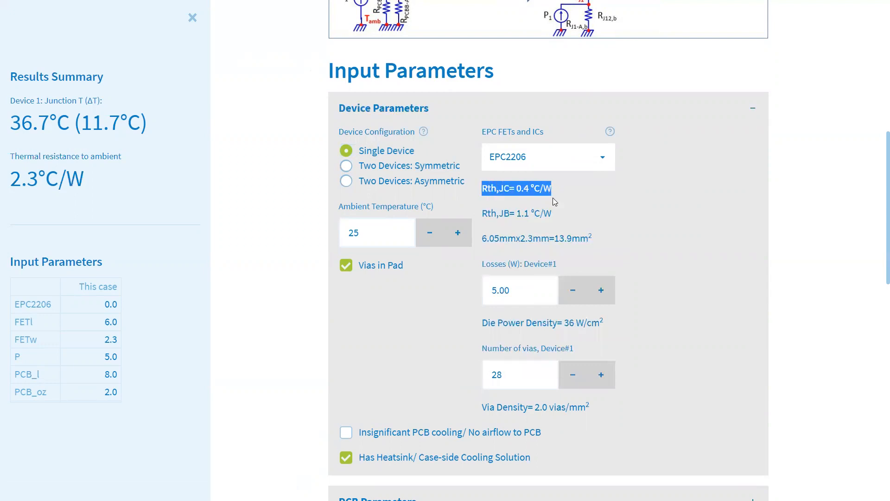
click(556, 197)
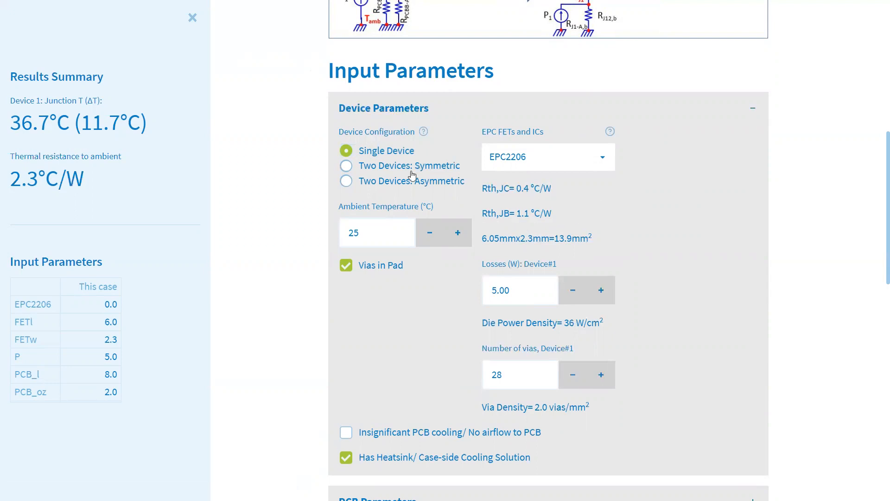
Select the Two Devices: Symmetric configuration and check which parts are offered for Device 2
triple_click(370, 171)
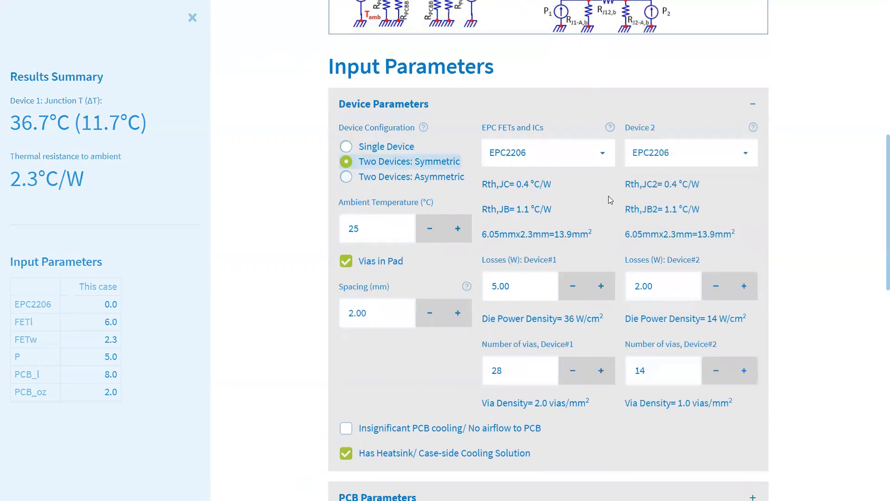
click(730, 151)
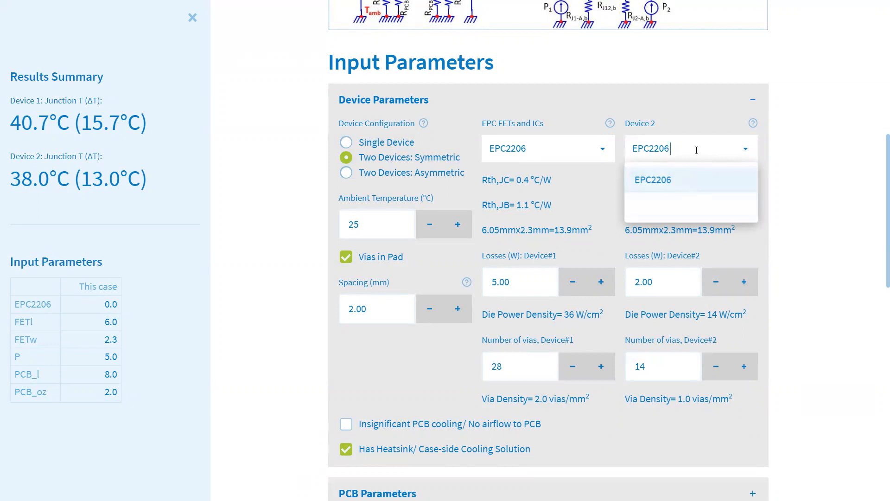
click(577, 143)
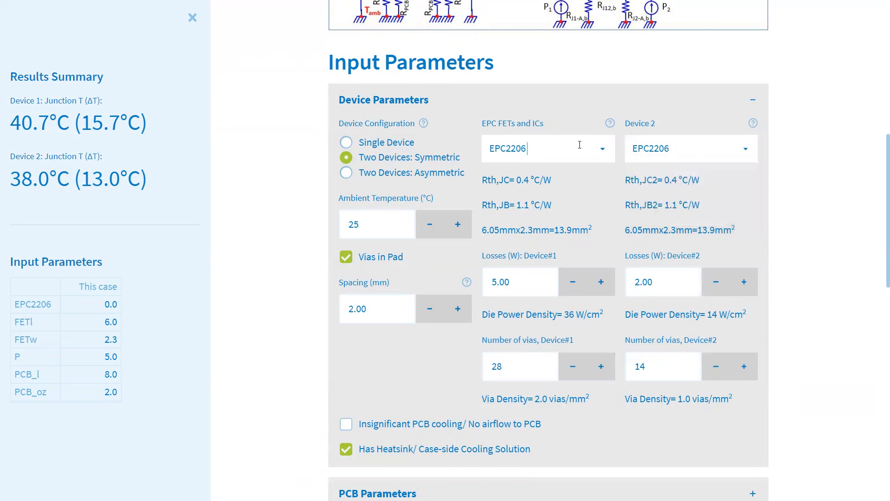
Set the device configuration to Two Devices: Asymmetric and choose EPC2218 as Device 2
click(375, 175)
click(376, 175)
click(701, 149)
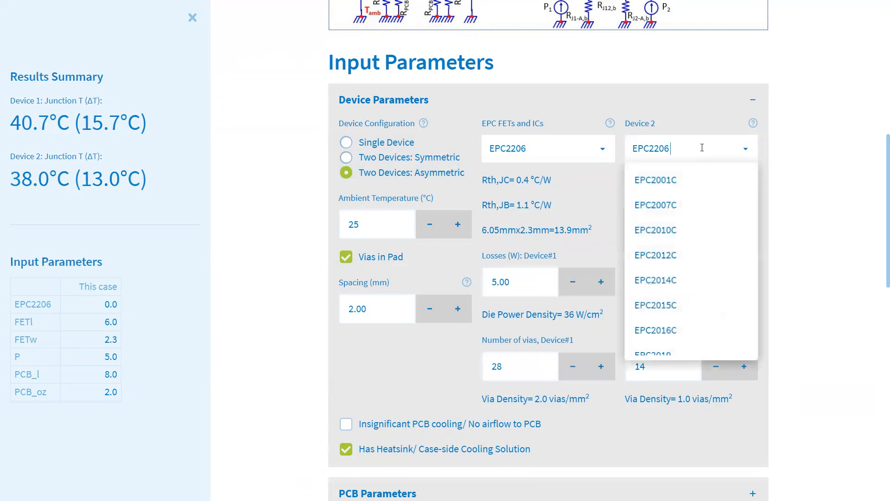
key(BackSpace)
key(BackSpace)
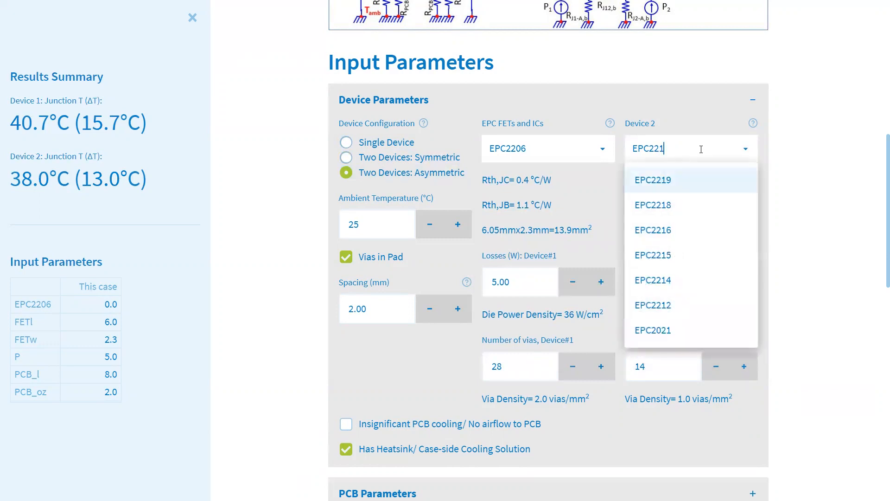
text(18)
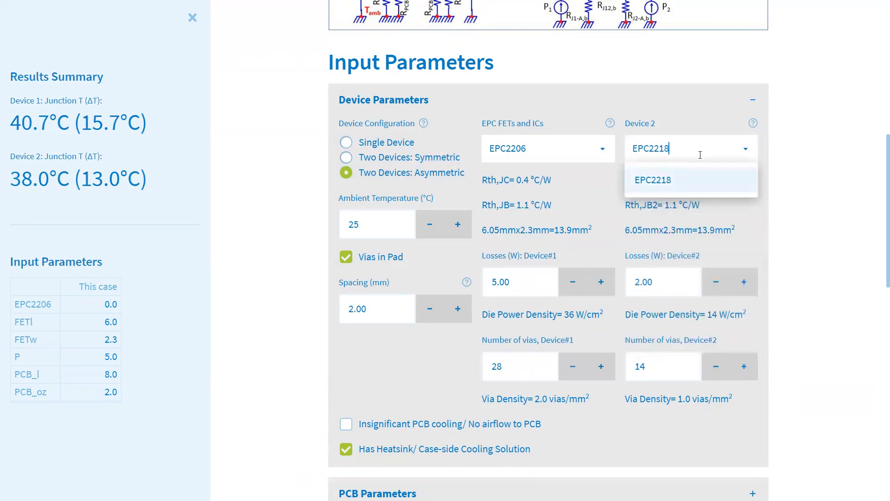
click(686, 181)
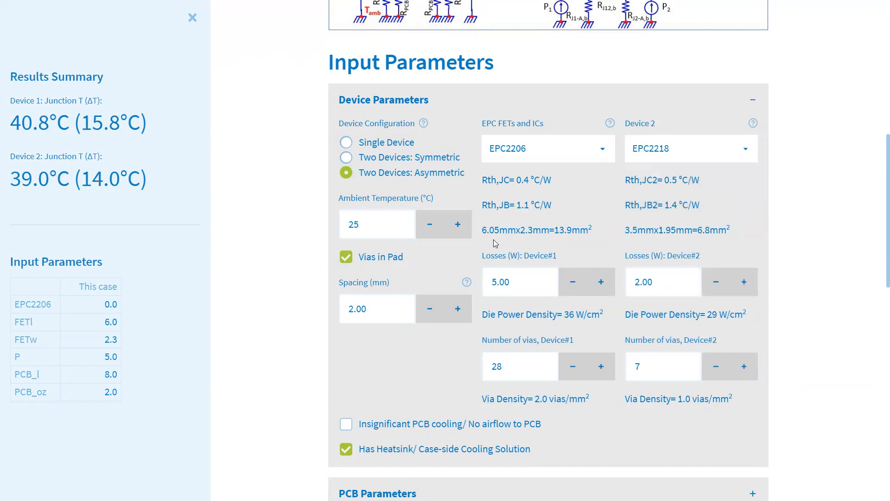
Set the losses to 4.50 W for Device 1 and 3.00 W for Device 2
scroll(105, 250, left, 3)
double_click(500, 281)
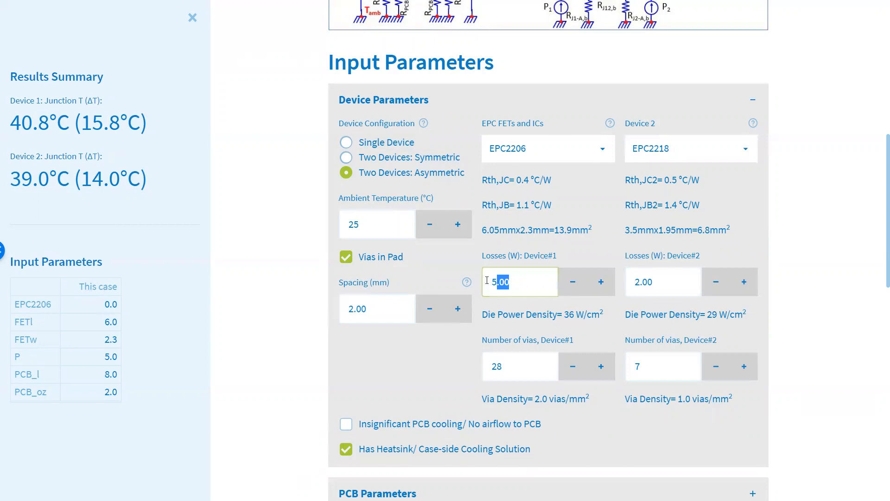
text(4.50)
key(Return)
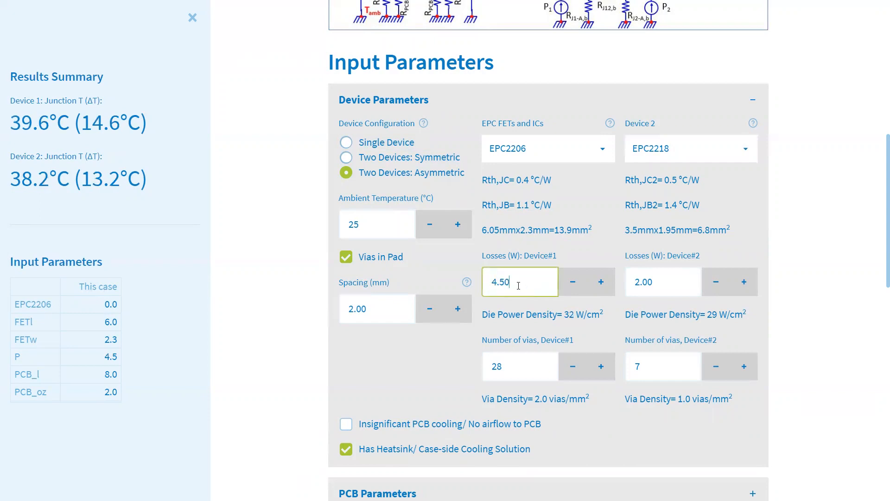
double_click(631, 283)
text(3.00)
key(Return)
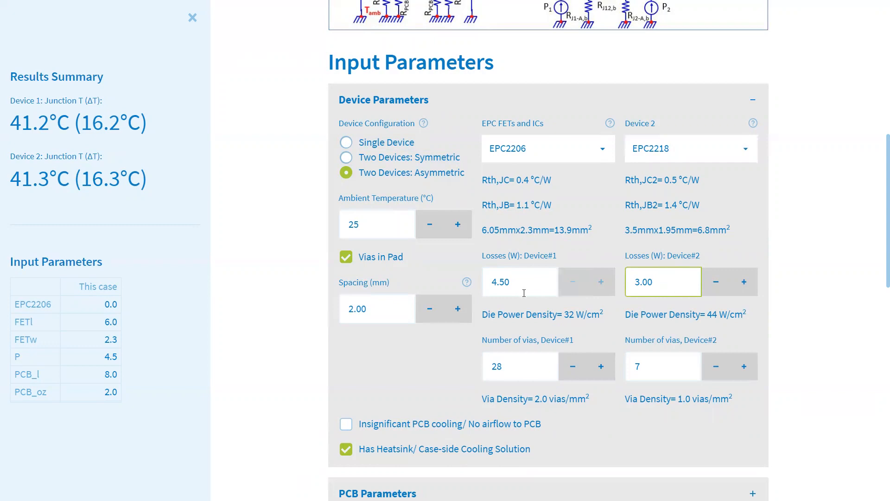
Inspect Device 1's die area and die power density
drag(555, 230, 594, 235)
drag(559, 314, 602, 320)
click(611, 321)
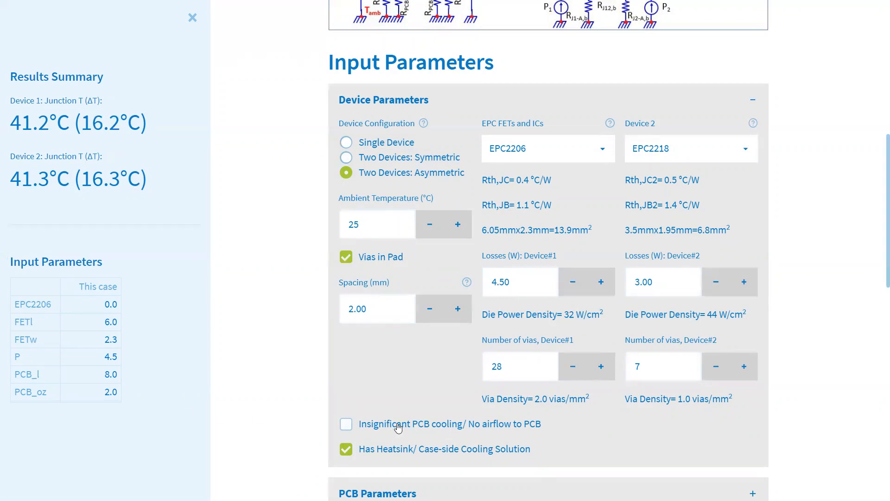
Set the number of vias to 20 for Device 1 and 8 for Device 2
click(394, 312)
click(583, 341)
double_click(496, 366)
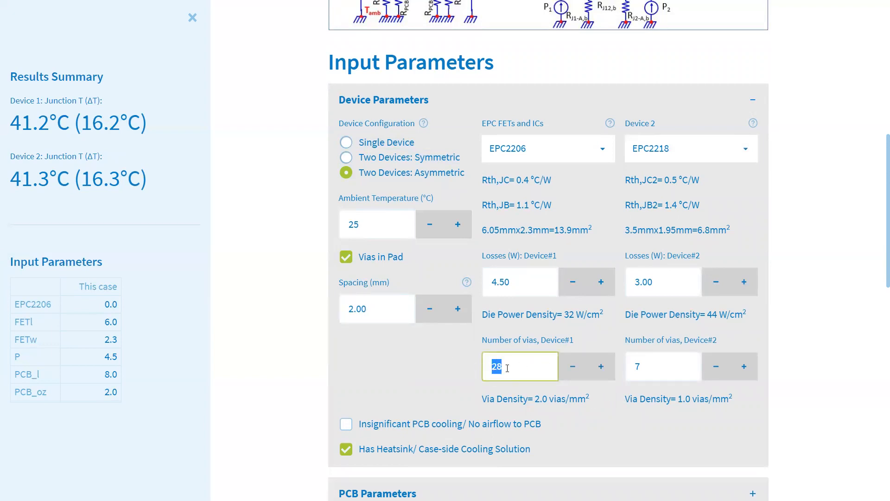
text(20)
double_click(639, 366)
key(BackSpace)
text(8)
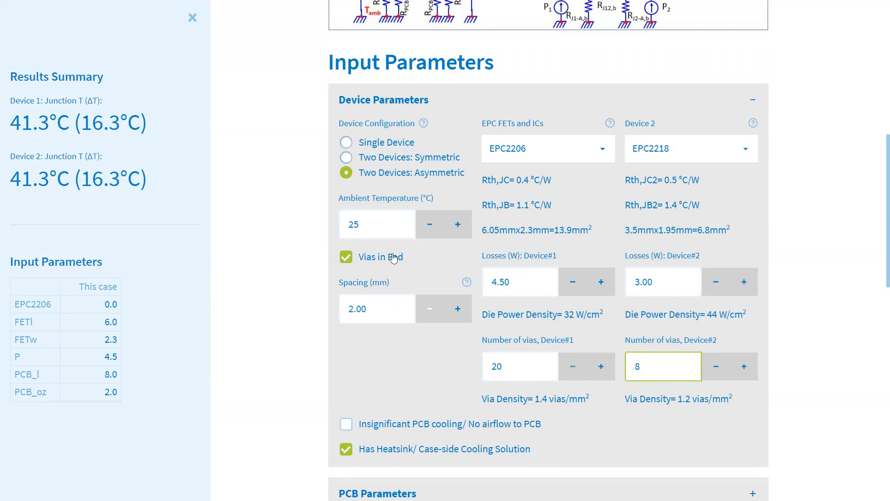
Set the ambient temperature to 30 °C and the spacing between the devices to 3.00 mm
drag(374, 218, 344, 218)
text(30)
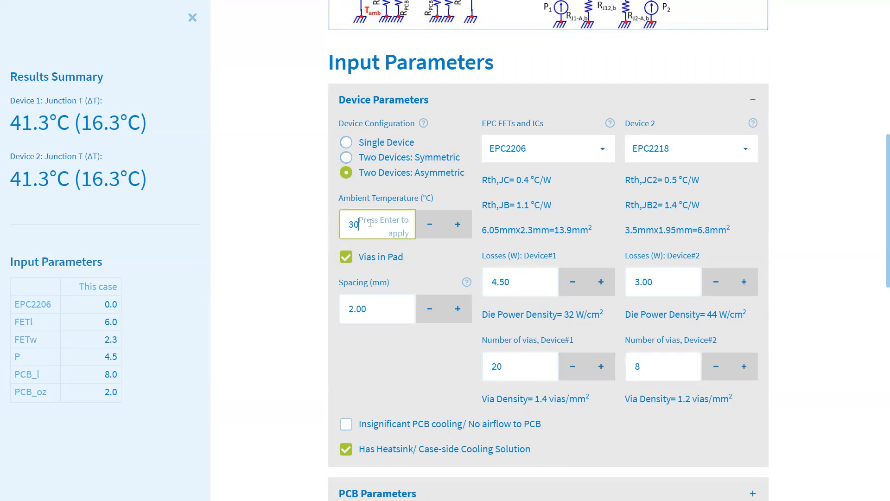
click(330, 221)
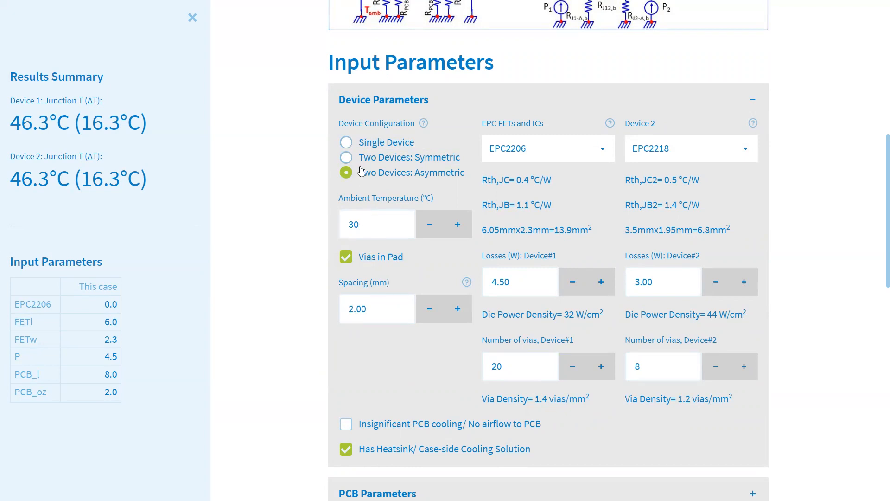
drag(381, 314, 342, 305)
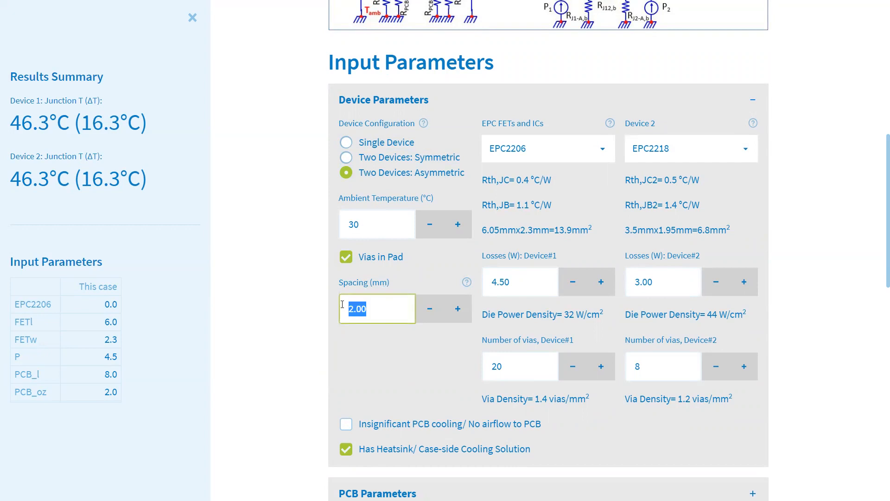
text(3.00)
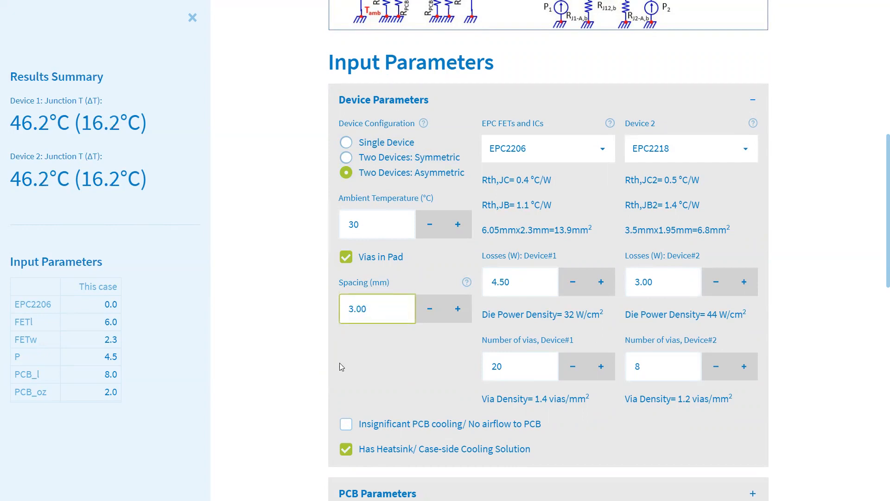
Turn off the vias-in-pad option for the two devices and turn it back on
scroll(458, 306, down, 3)
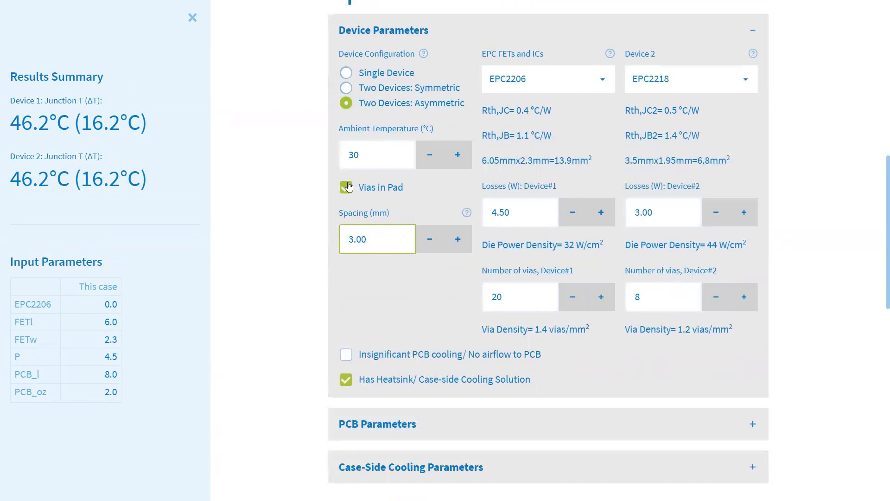
click(349, 186)
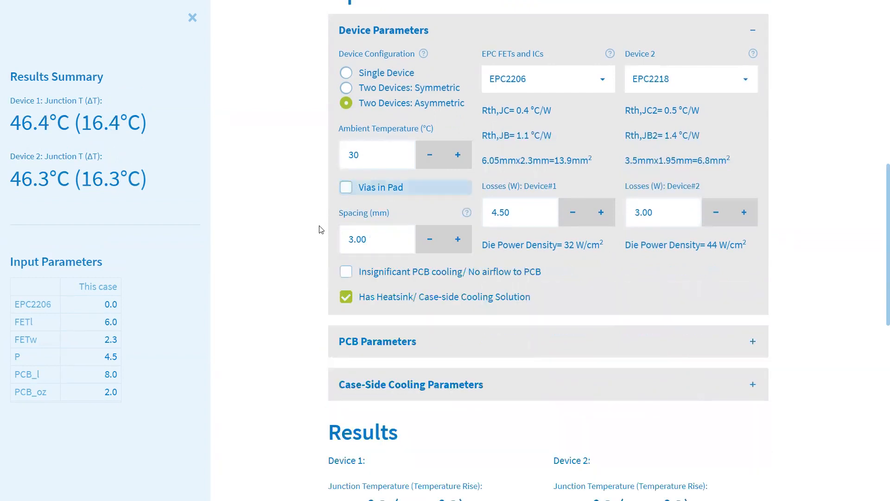
click(347, 187)
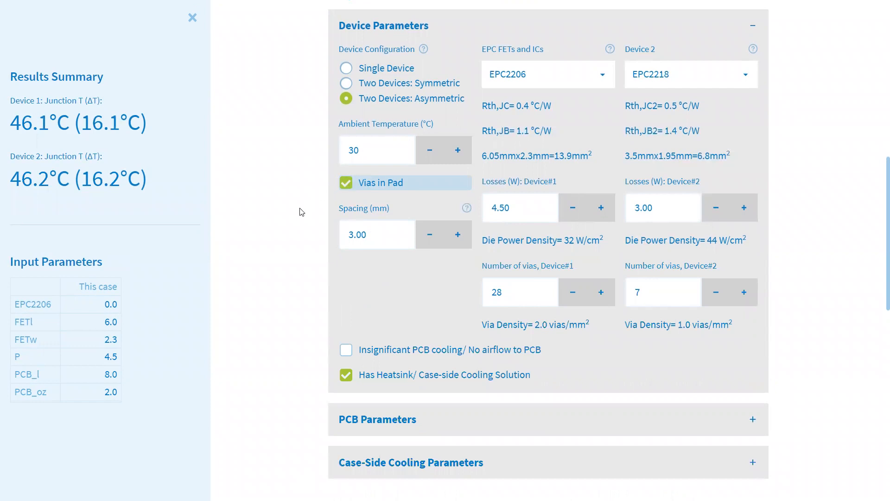
scroll(274, 288, up, 2)
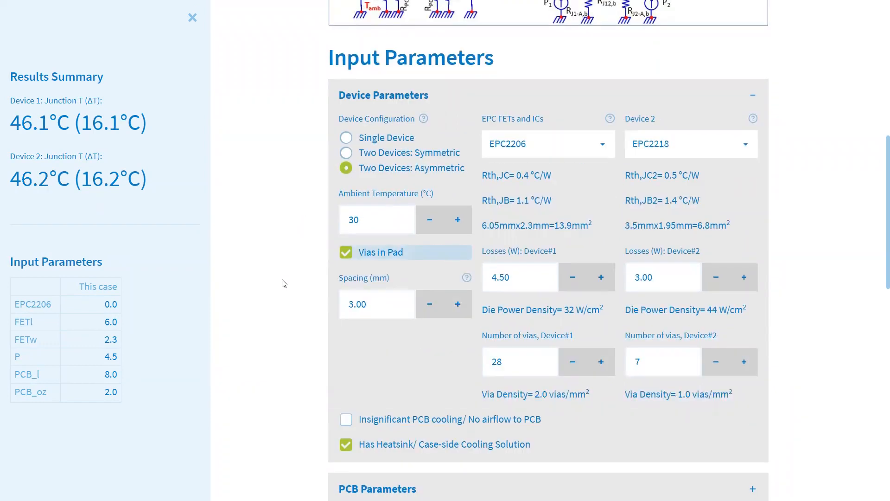
scroll(284, 284, down, 2)
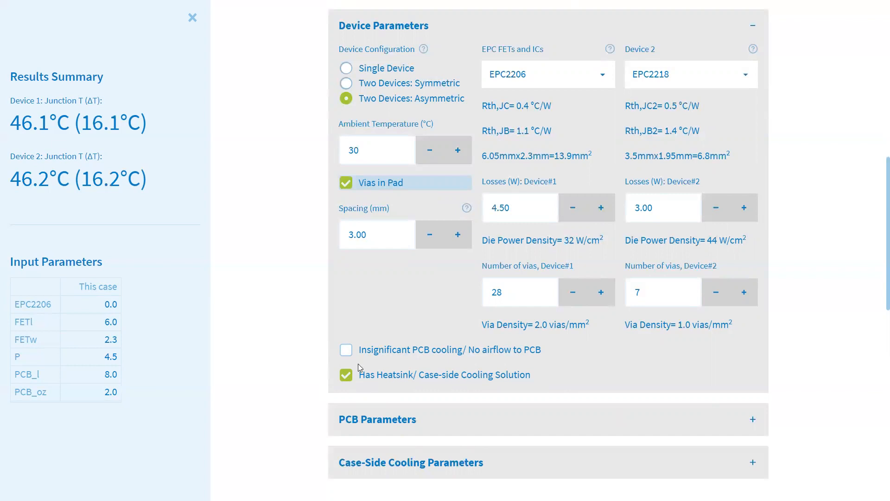
Disable both the heatsink and the PCB cooling, and restore both so the devices use combined PCB and case-side cooling
scroll(297, 292, down, 3)
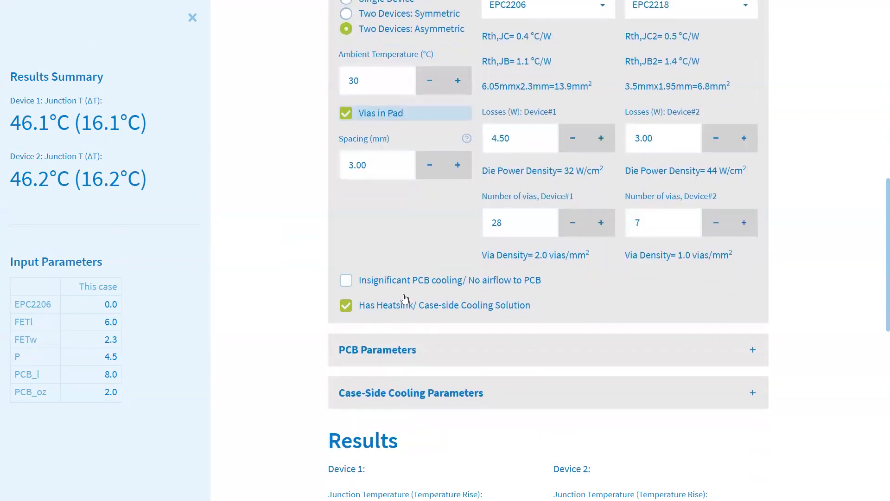
click(378, 308)
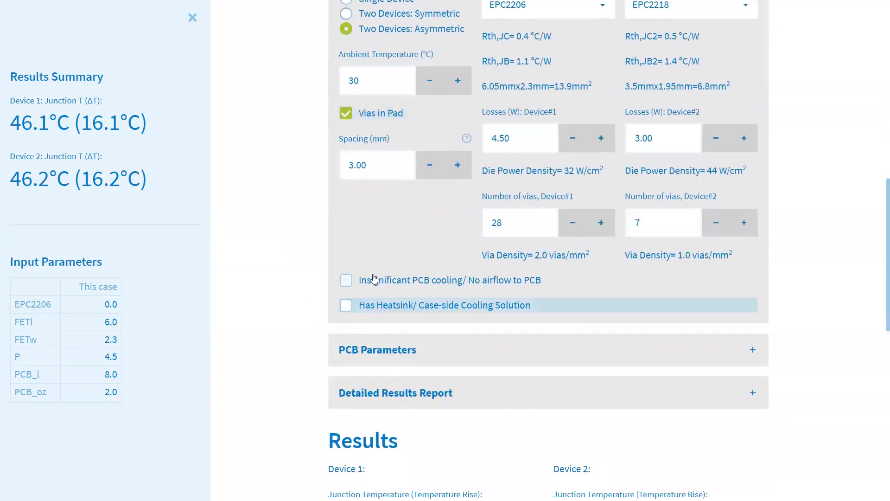
click(374, 280)
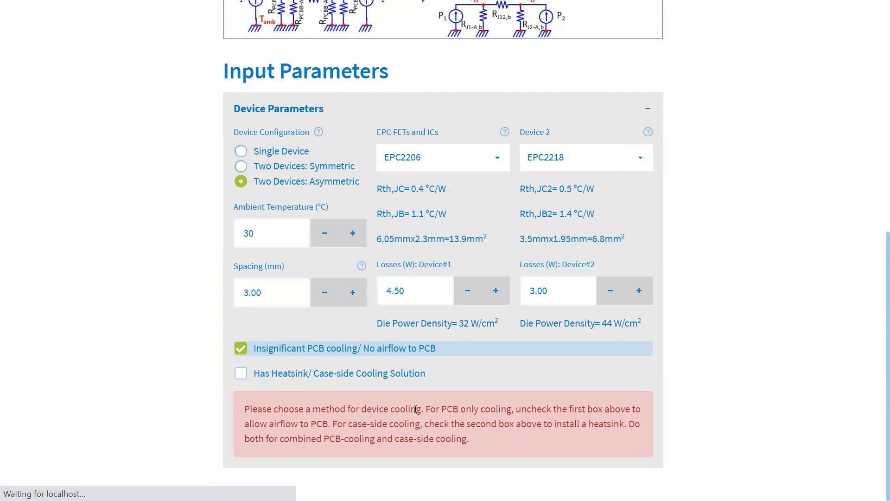
click(255, 348)
scroll(288, 320, down, 5)
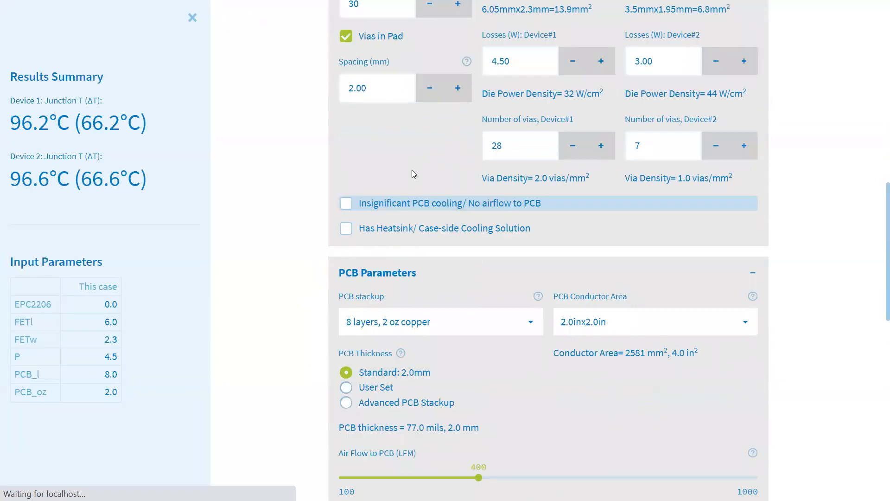
click(375, 233)
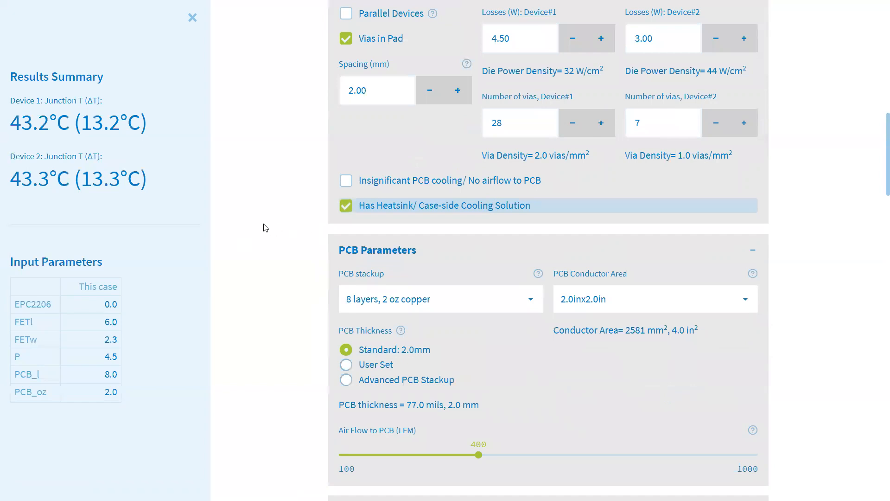
Try a custom PCB stackup with its own layer count and copper weight
scroll(291, 237, down, 2)
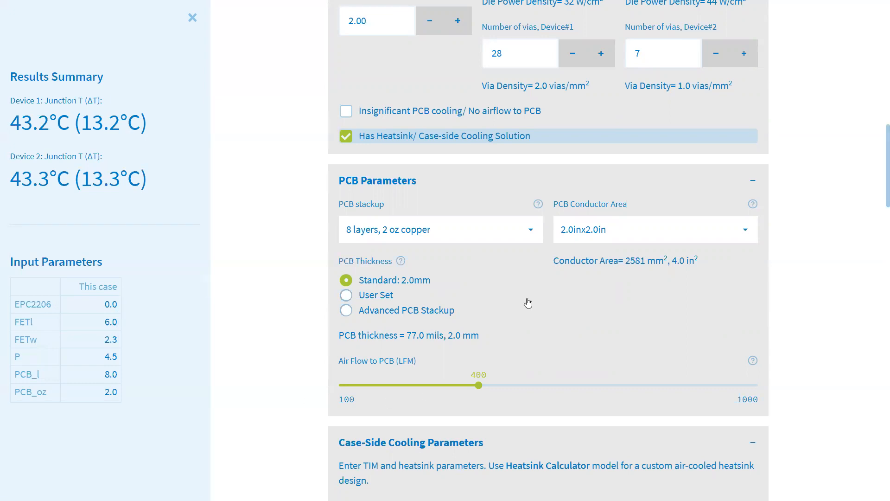
scroll(812, 256, down, 3)
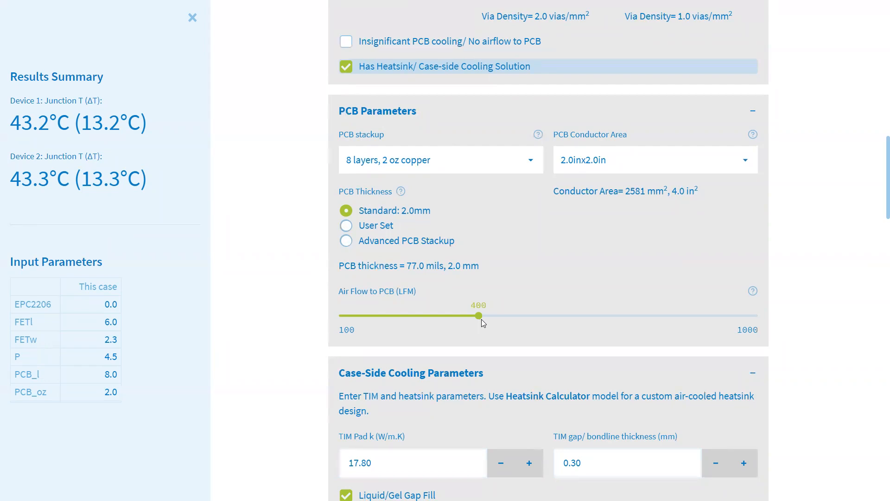
click(456, 157)
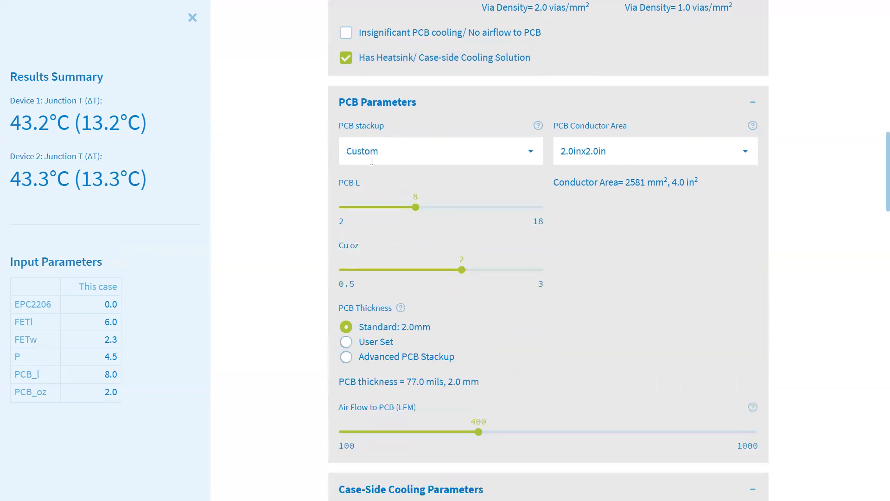
mouse_move(416, 207)
mouse_down()
mouse_move(403, 206)
mouse_move(440, 207)
mouse_move(404, 209)
mouse_up()
mouse_move(463, 271)
mouse_down()
mouse_move(421, 261)
mouse_move(462, 270)
mouse_up()
Set the PCB stackup to 6 layers, 2 oz copper
click(529, 149)
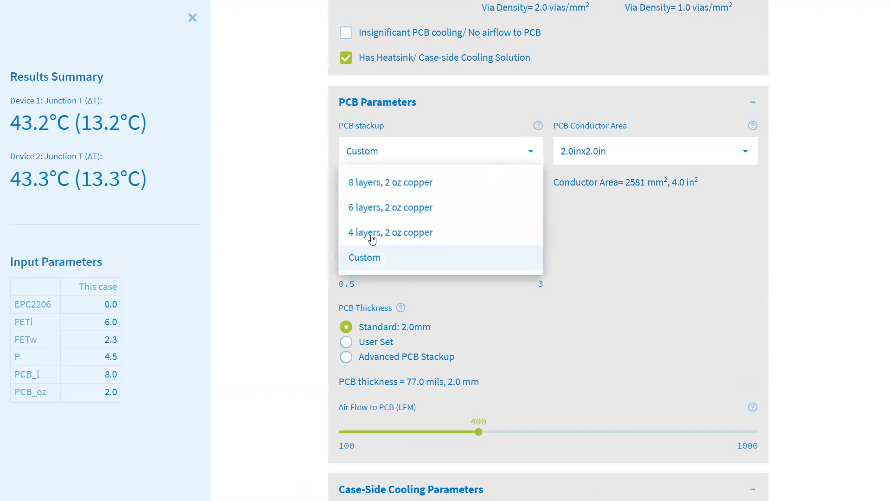
click(402, 207)
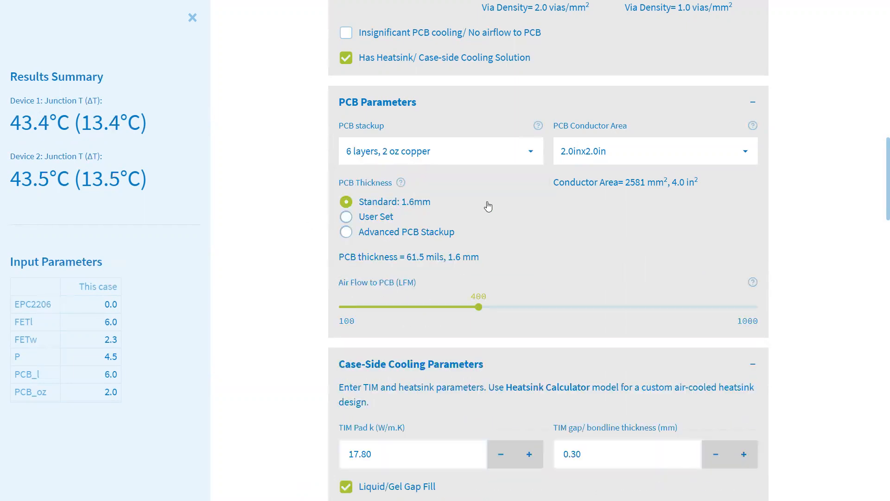
Try PCB conductor areas of 1.3inx1.3in and custom 2900 and 2600 mm², and restore 2.0inx2.0in
click(663, 149)
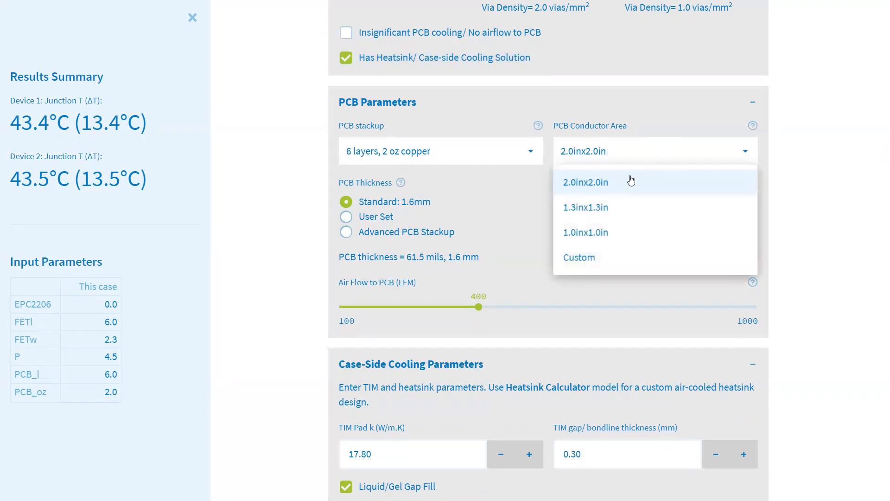
click(620, 209)
click(666, 147)
click(616, 258)
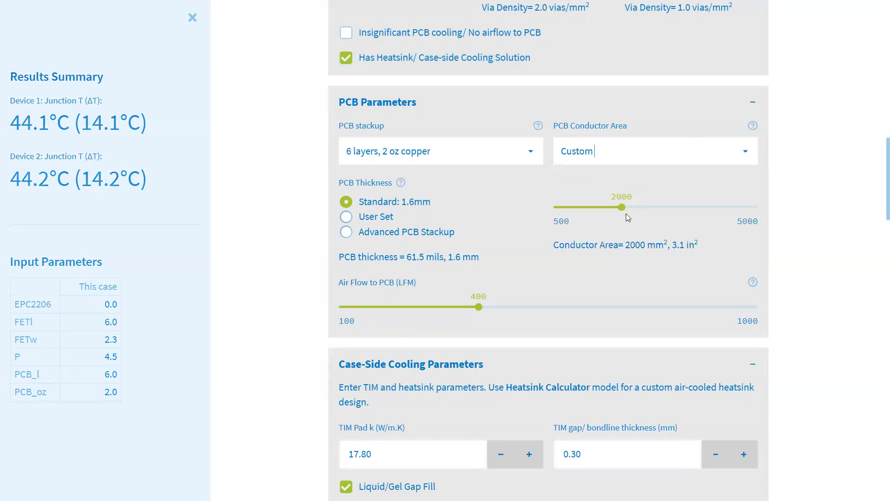
drag(622, 207, 663, 208)
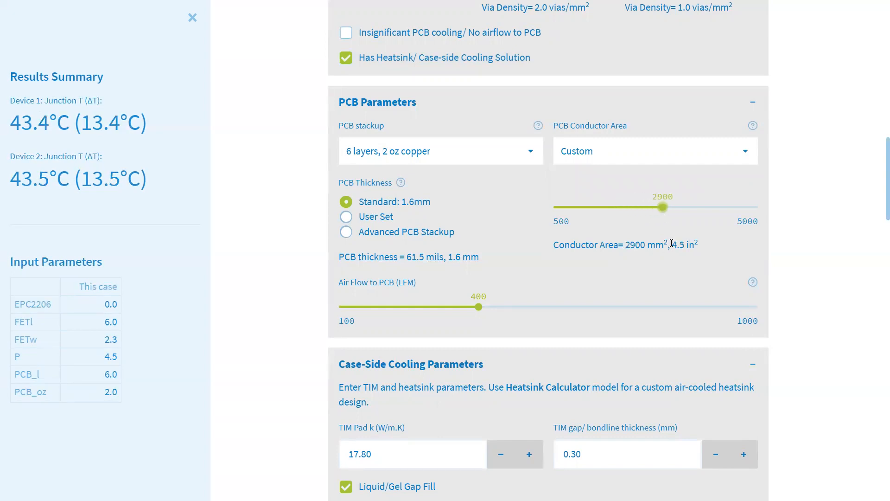
drag(663, 208, 648, 205)
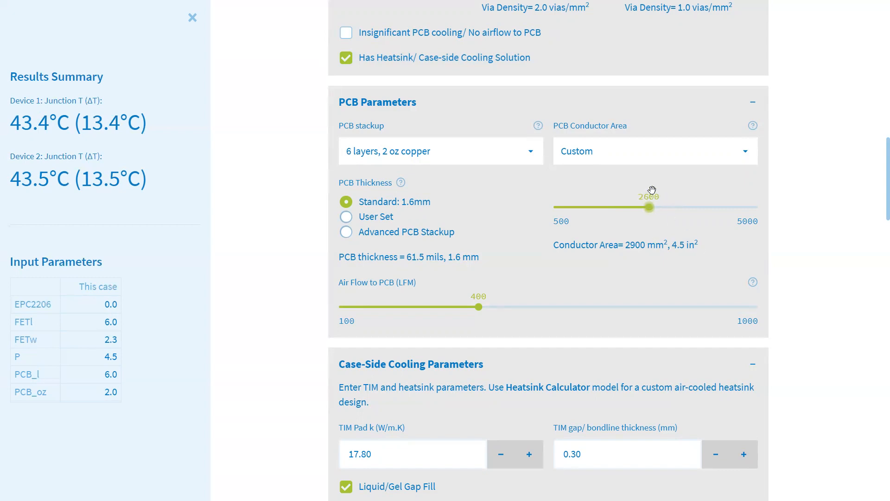
click(654, 149)
click(612, 189)
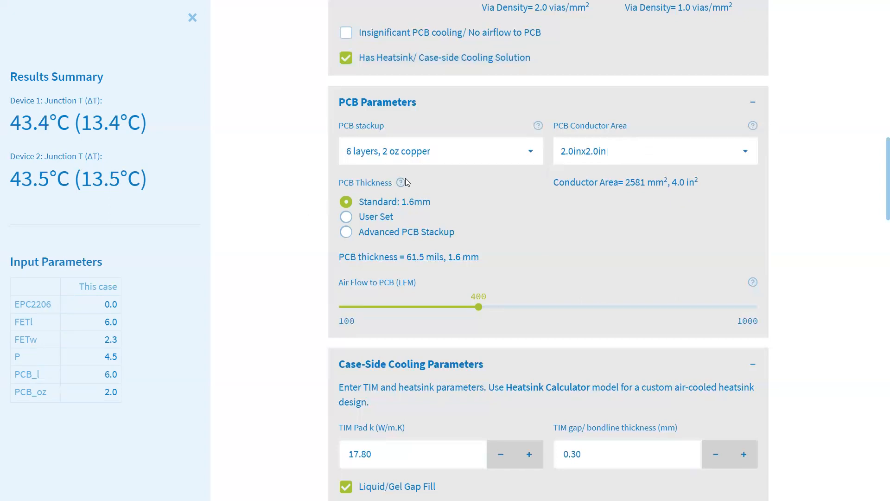
Switch the PCB thickness to User Set and select its thickness value for editing
scroll(302, 209, down, 2)
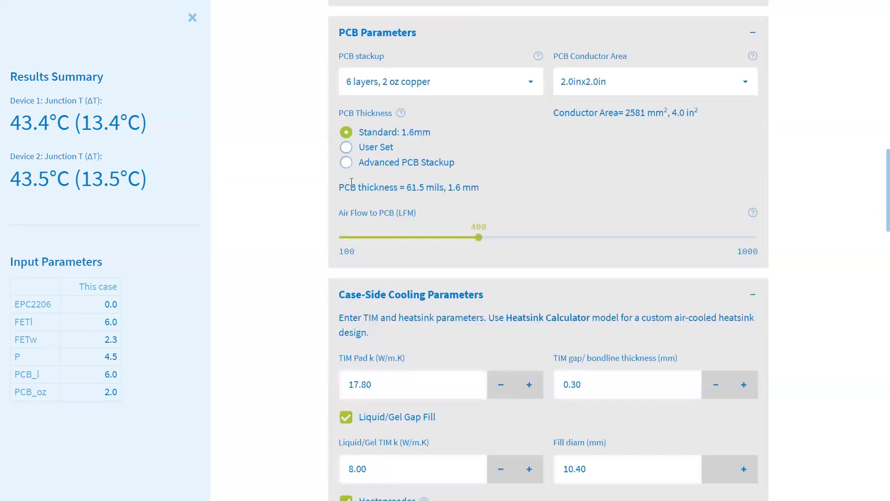
scroll(352, 179, up, 2)
mouse_move(400, 186)
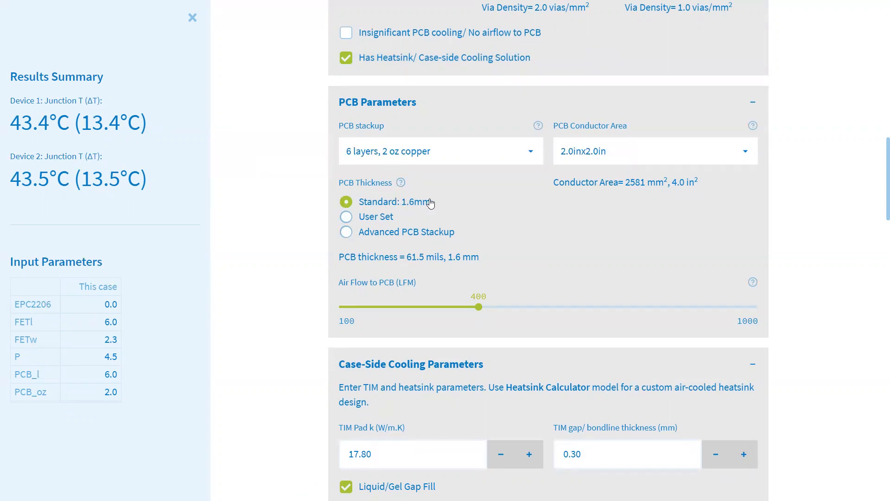
click(361, 217)
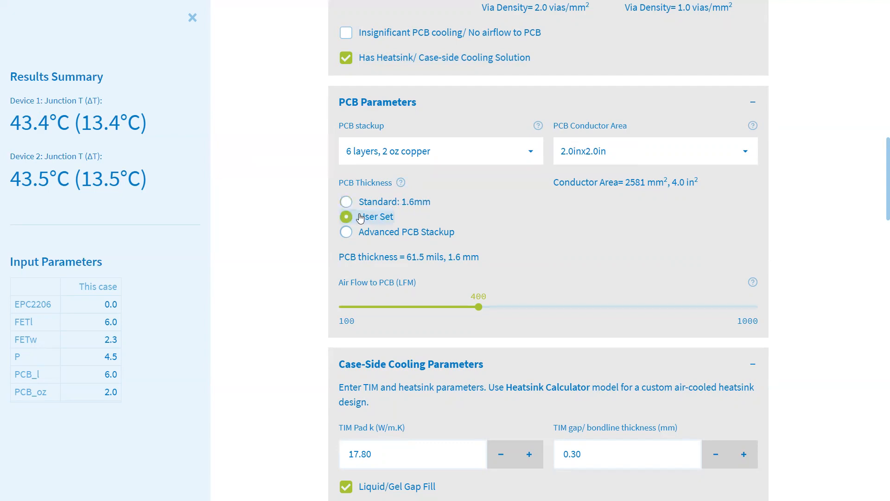
scroll(304, 195, down, 2)
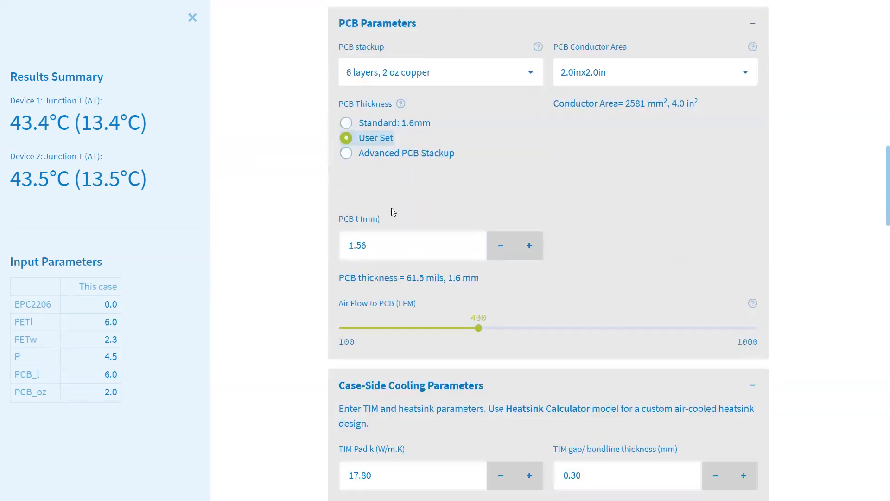
drag(383, 254, 336, 241)
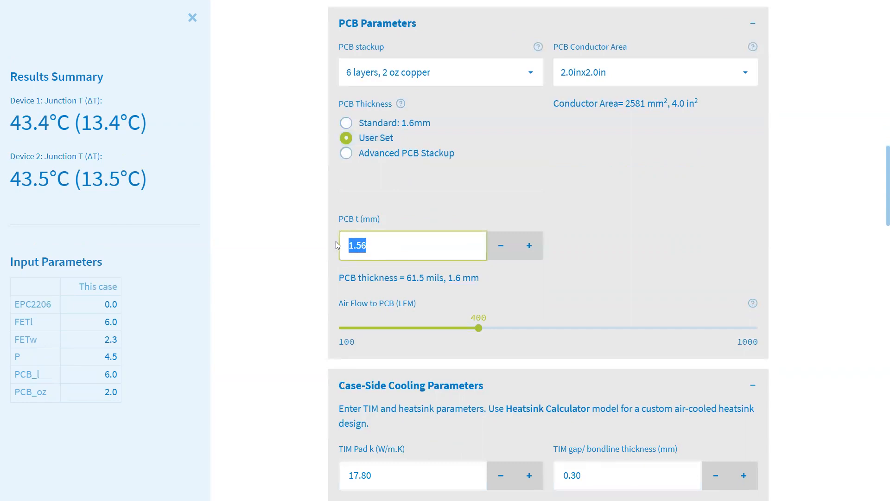
Try the advanced PCB stackup with 7.50 mil interlayer and 13 mil center dielectric thickness, and restore the standard 1.6mm thickness
click(360, 154)
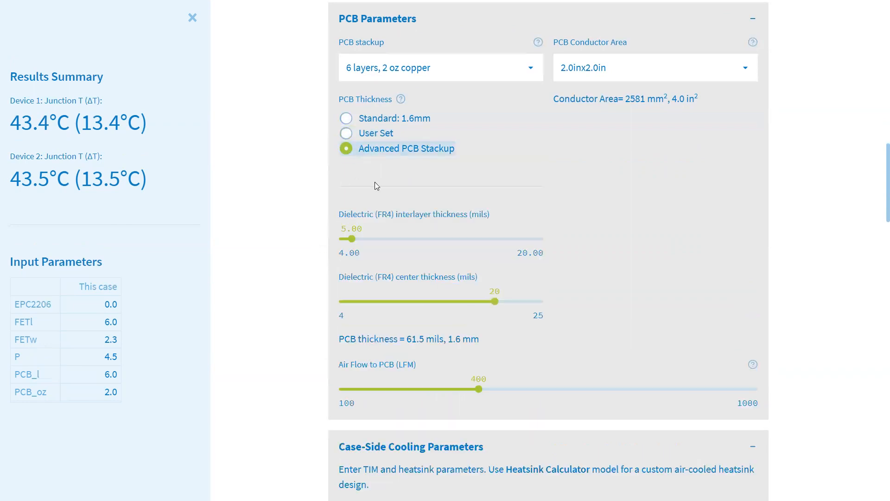
drag(349, 238, 384, 238)
drag(495, 301, 427, 301)
scroll(301, 279, down, 1)
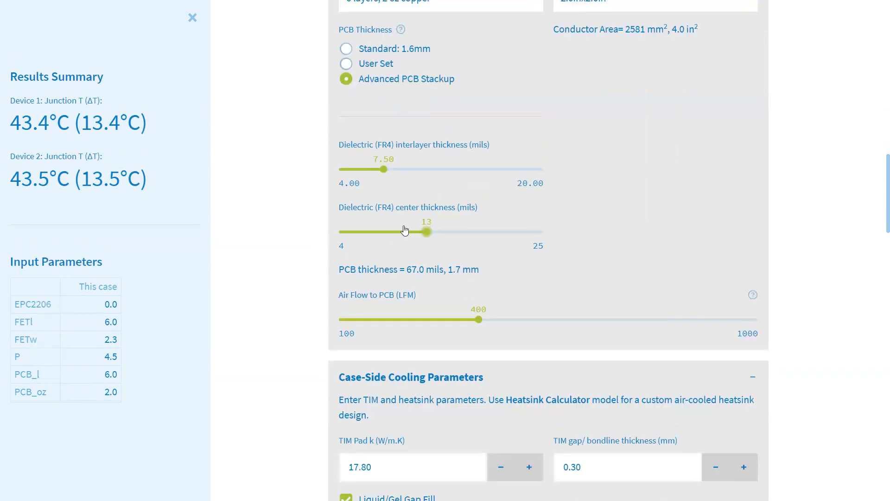
scroll(391, 186, up, 1)
drag(338, 340, 487, 337)
click(481, 324)
click(362, 134)
click(368, 119)
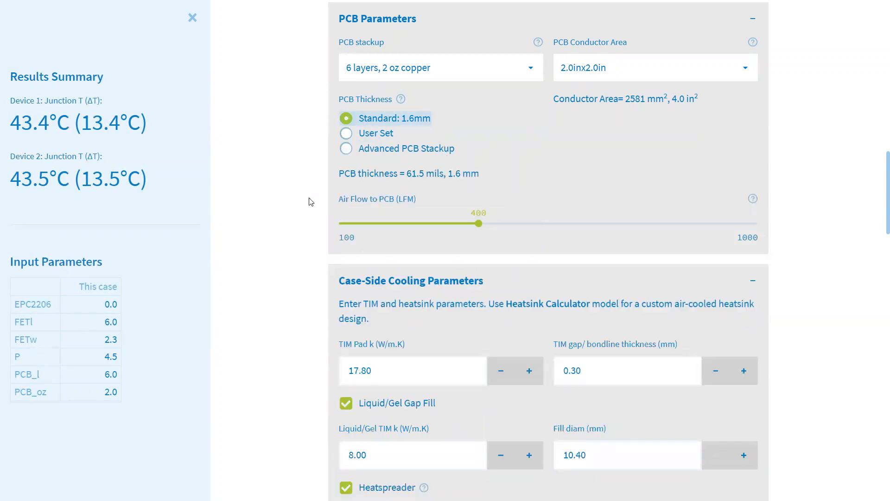
Try adjusting the air flow to the PCB and return it to 400 LFM
scroll(311, 202, up, 2)
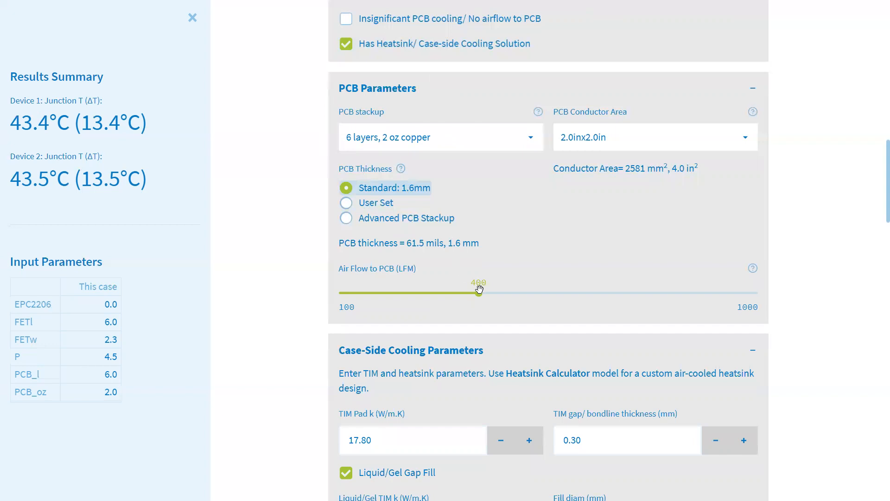
mouse_move(478, 293)
mouse_down()
mouse_move(526, 288)
mouse_move(466, 294)
mouse_move(478, 293)
mouse_up()
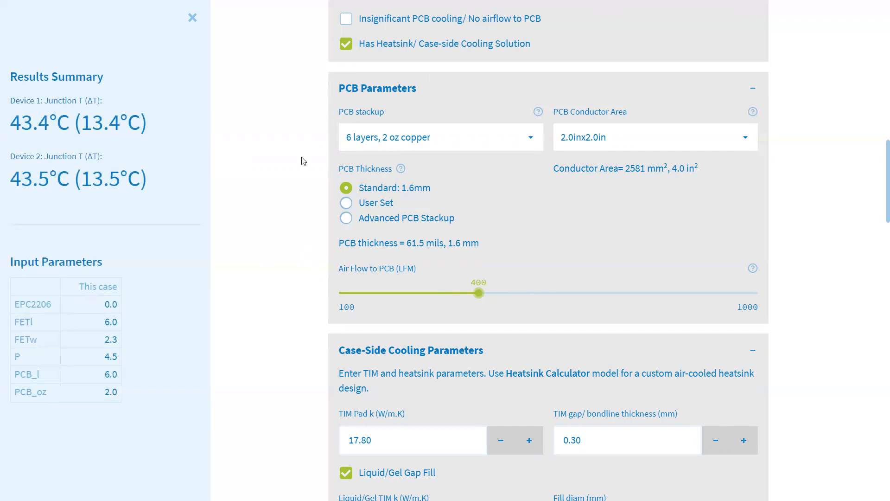
scroll(324, 167, up, 2)
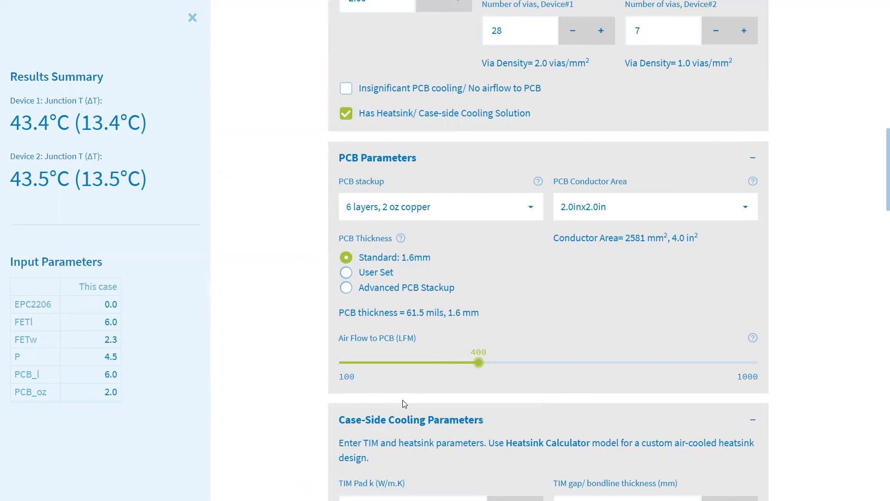
Set the TIM pad thermal conductivity to 10.00 W/m.K in the case-side cooling parameters
scroll(312, 217, down, 6)
scroll(281, 199, down, 2)
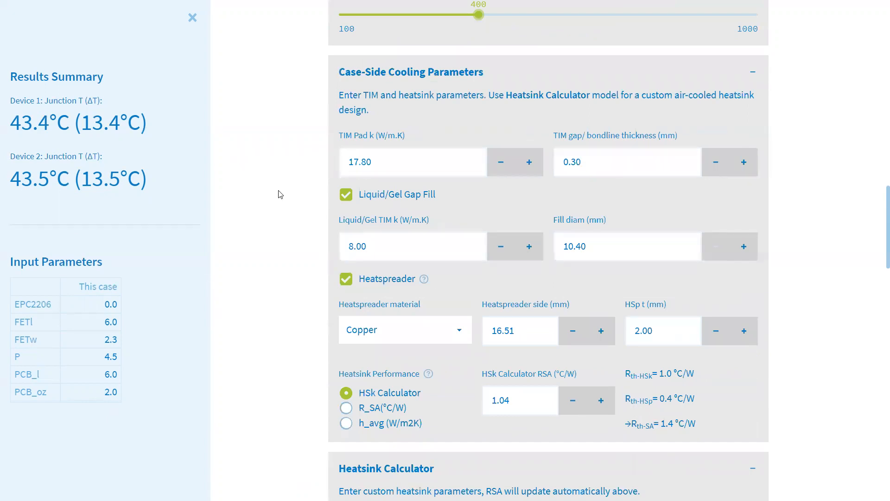
scroll(807, 215, down, 3)
scroll(780, 207, up, 3)
drag(374, 161, 348, 159)
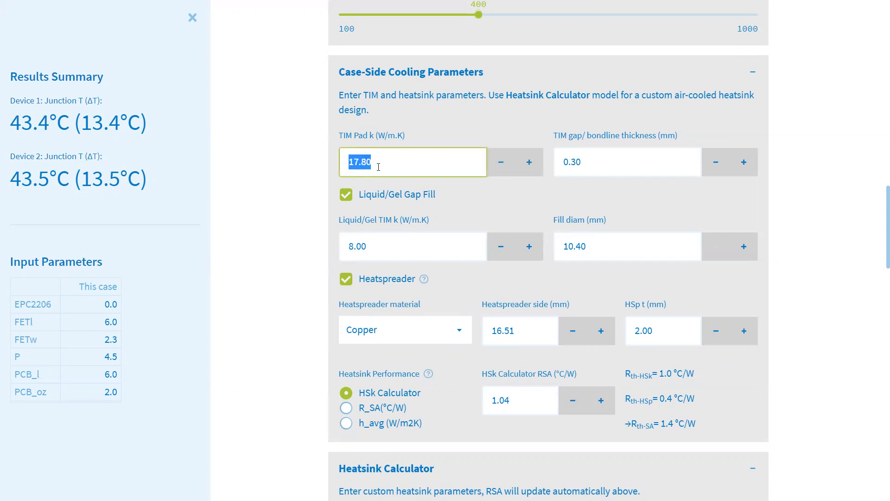
text(10.00)
key(Return)
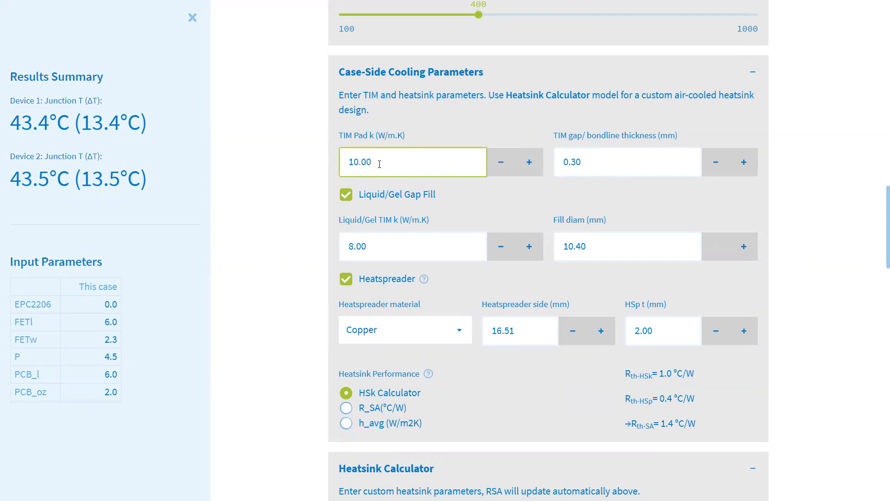
scroll(461, 284, up, 10)
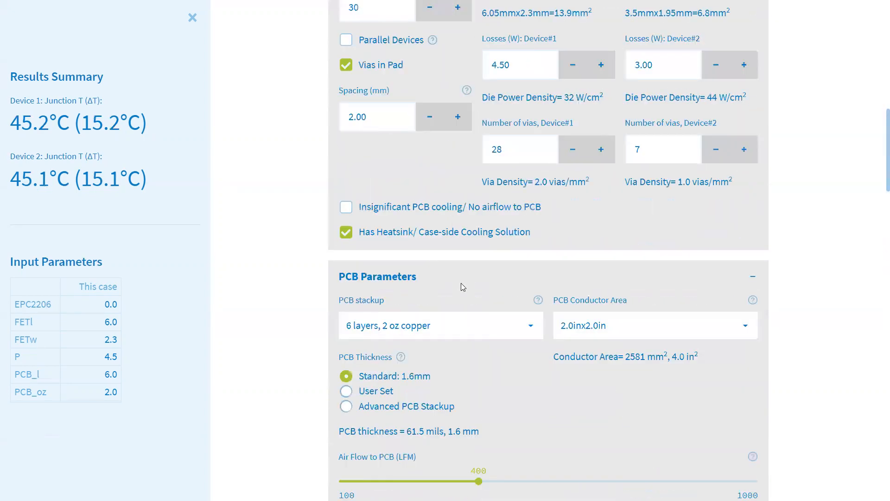
Review the thermal model diagram and re-enter the TIM pad thermal conductivity as 10 W/m.K
scroll(462, 283, up, 15)
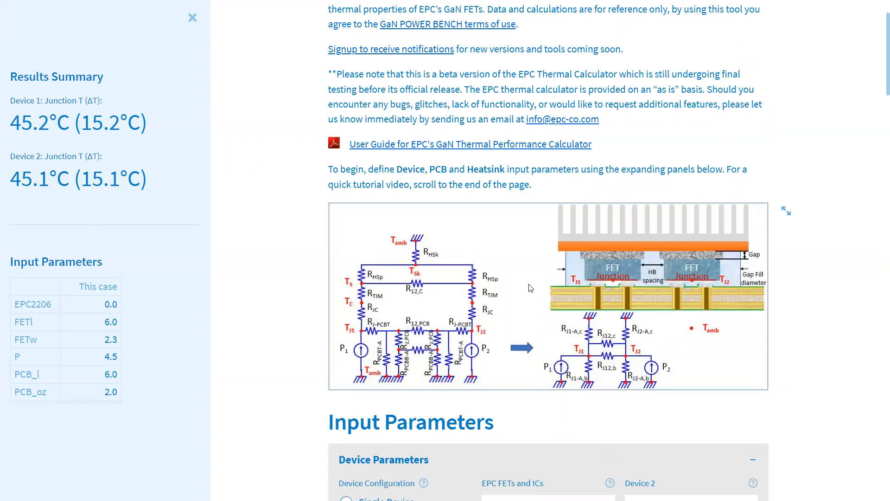
scroll(472, 281, down, 10)
scroll(472, 282, down, 10)
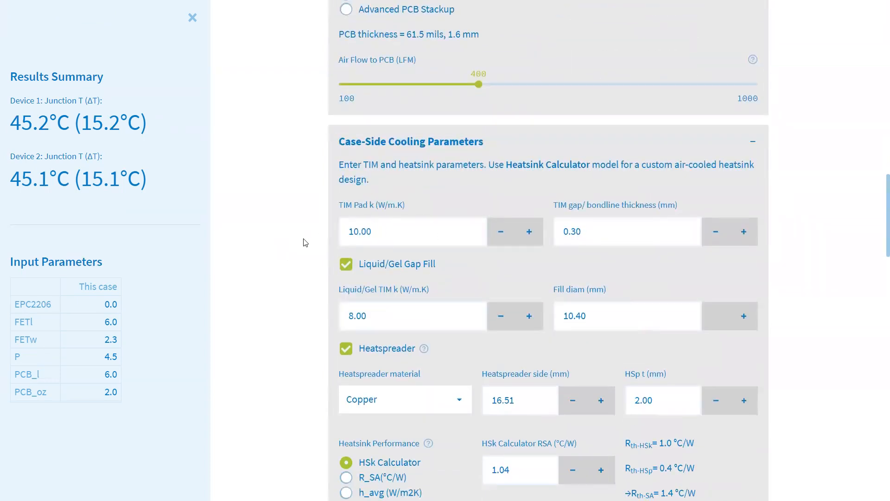
drag(381, 237, 324, 223)
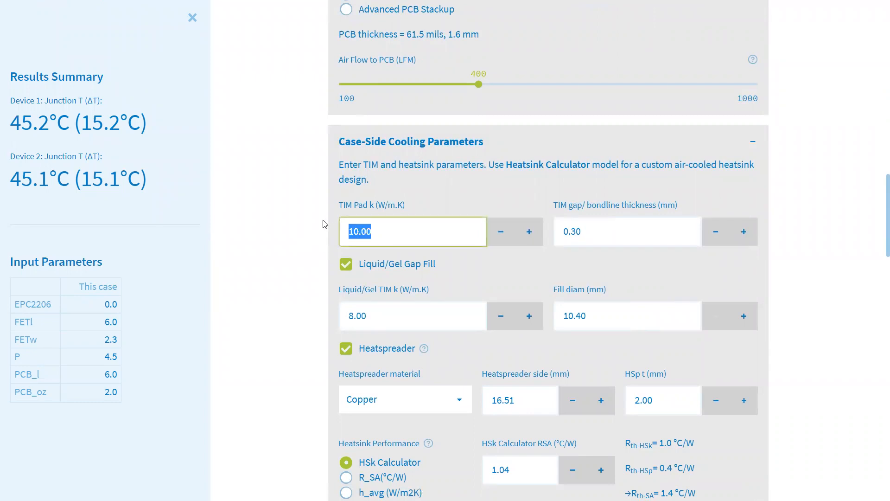
text(17)
key(BackSpace)
text(0)
key(Return)
click(308, 247)
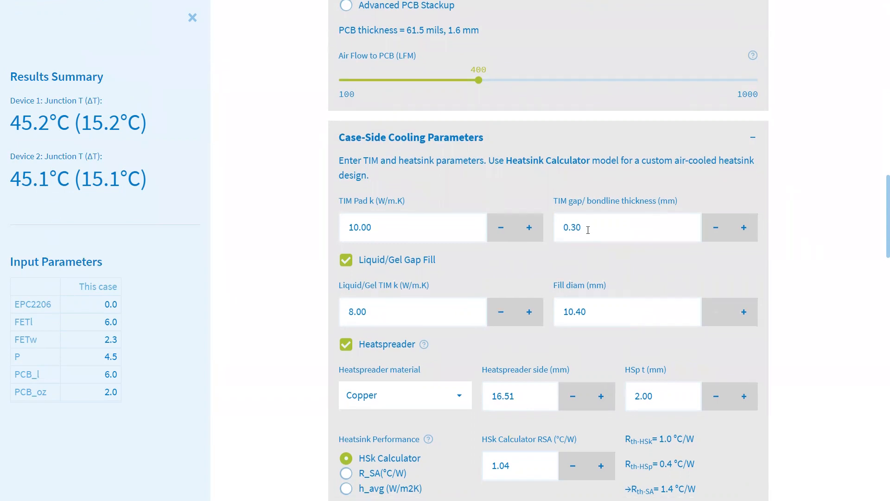
Set the TIM gap/bondline thickness to 0.40 mm in the case-side cooling parameters
scroll(640, 239, down, 2)
click(582, 161)
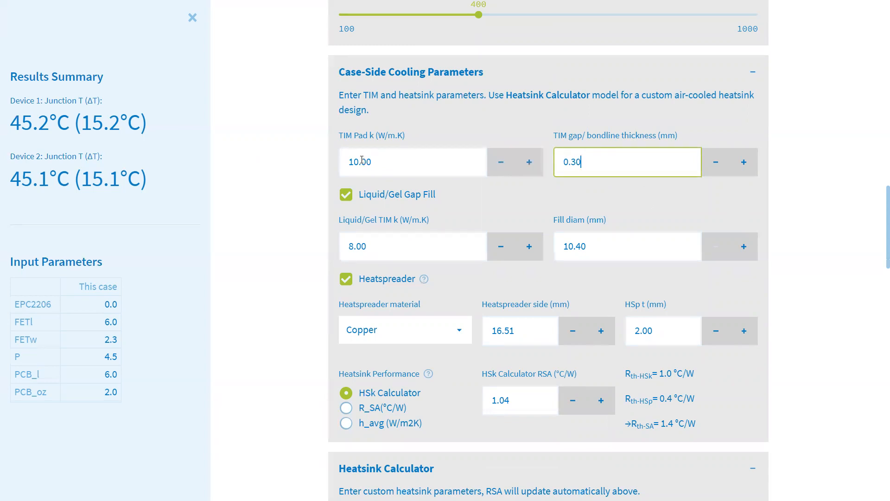
click(744, 163)
click(744, 165)
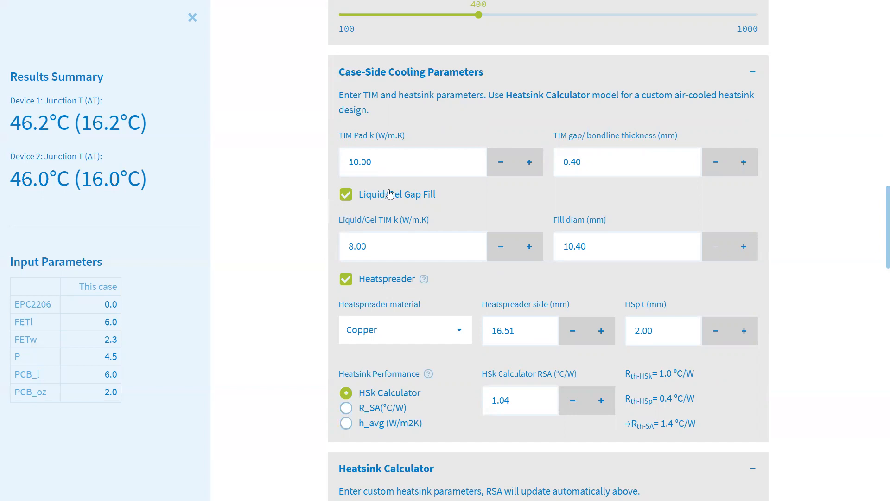
Check the gap fill in the thermal model diagram and set the liquid/gel TIM thermal conductivity to 5.00 W/m.K
scroll(415, 239, up, 2)
scroll(415, 239, up, 20)
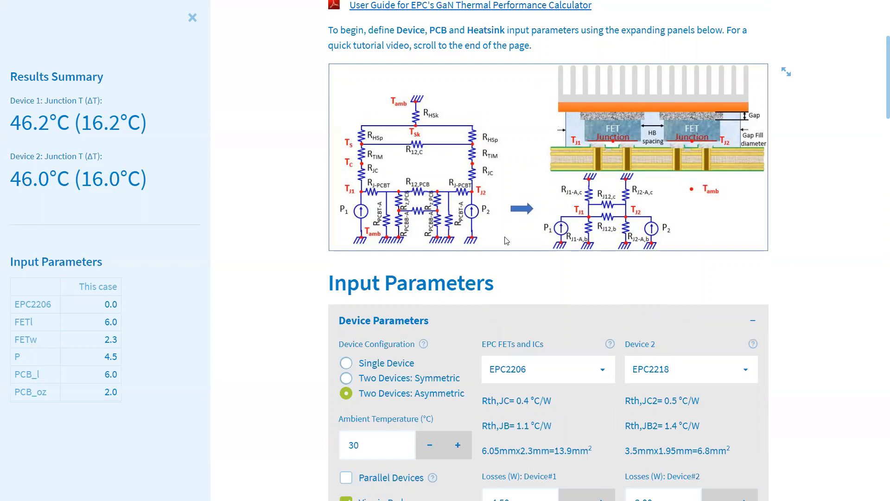
scroll(308, 330, down, 13)
scroll(297, 292, down, 9)
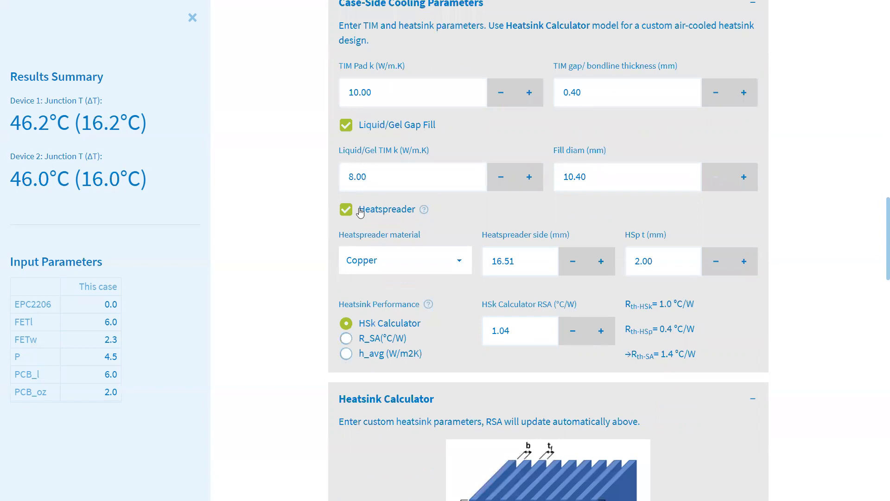
double_click(365, 177)
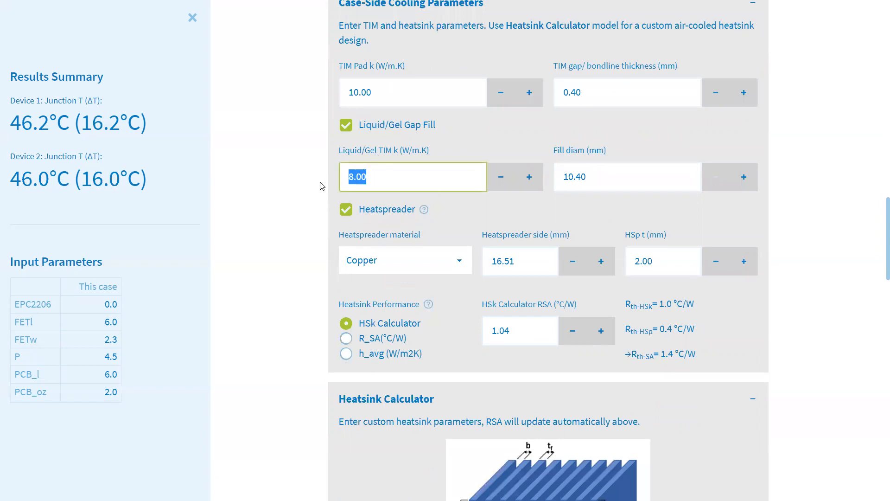
text(5.00)
key(Return)
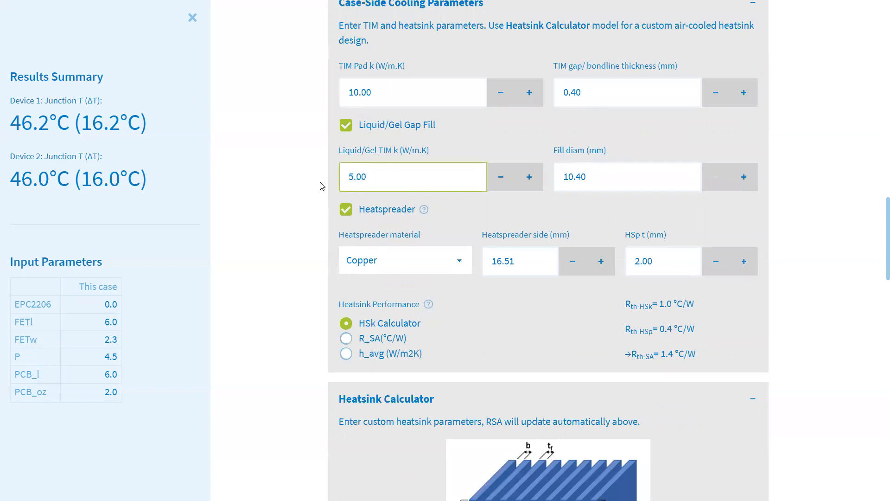
Try a gap fill diameter of 10.80 mm for the liquid/gel TIM
drag(587, 173, 563, 171)
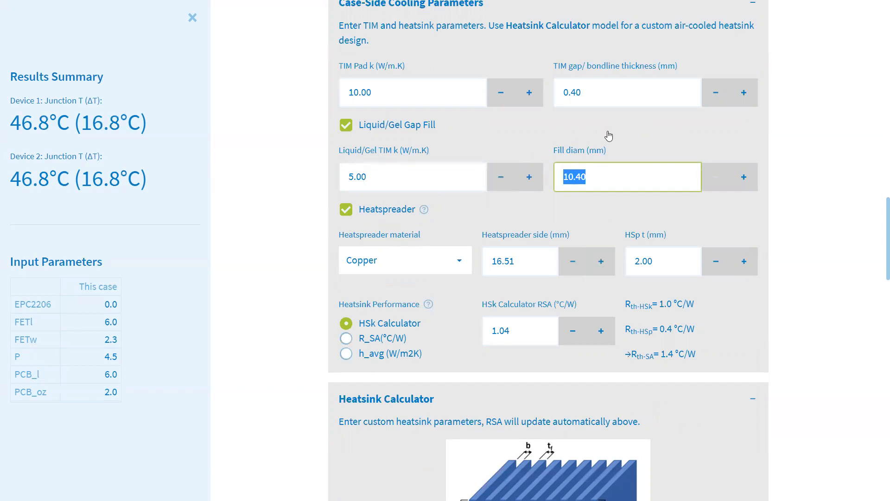
text(10)
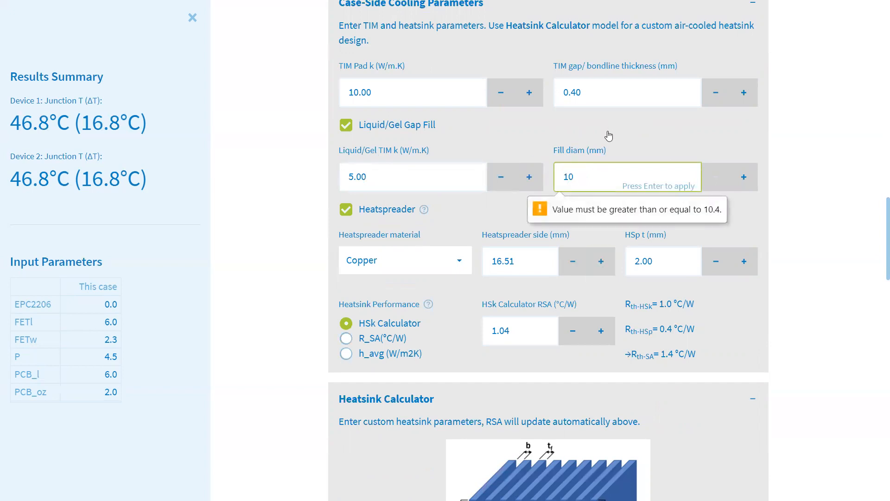
text(.80)
key(Return)
Set the liquid/gel gap fill diameter to 12.00 mm
mouse_move(587, 177)
mouse_down()
mouse_move(563, 178)
mouse_move(596, 171)
mouse_up()
text(12.00)
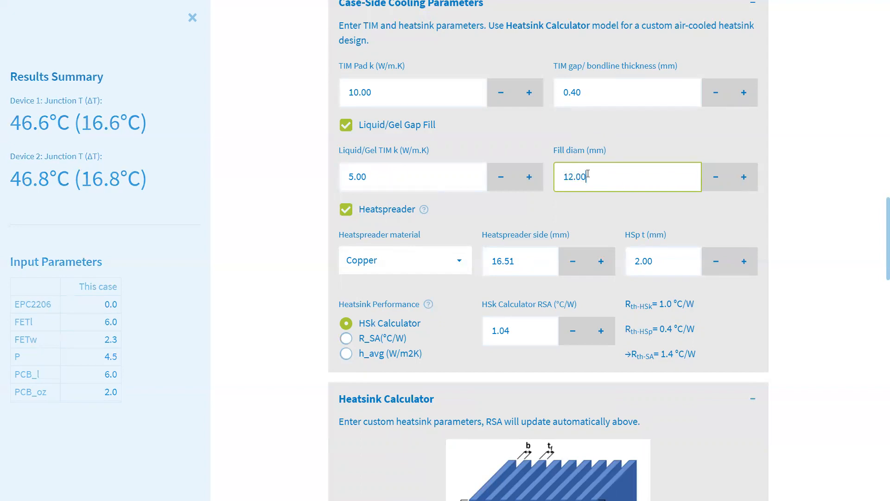
drag(587, 176, 564, 176)
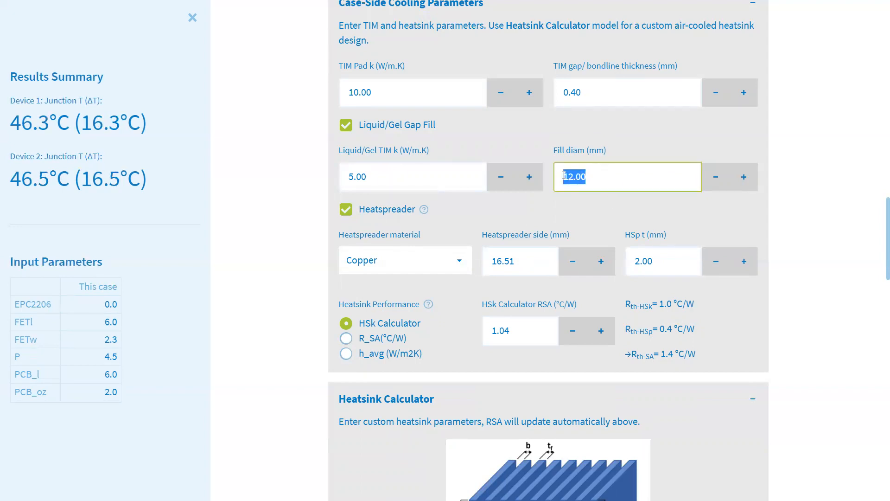
click(601, 177)
double_click(586, 177)
click(587, 176)
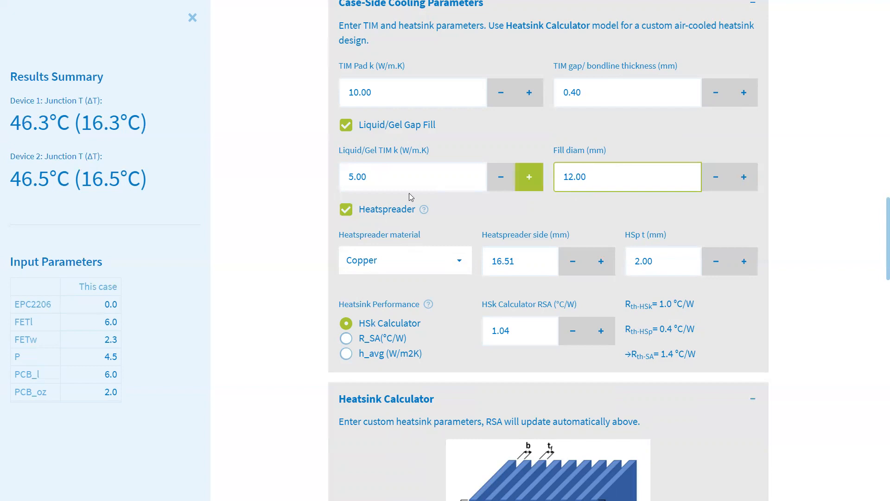
click(267, 177)
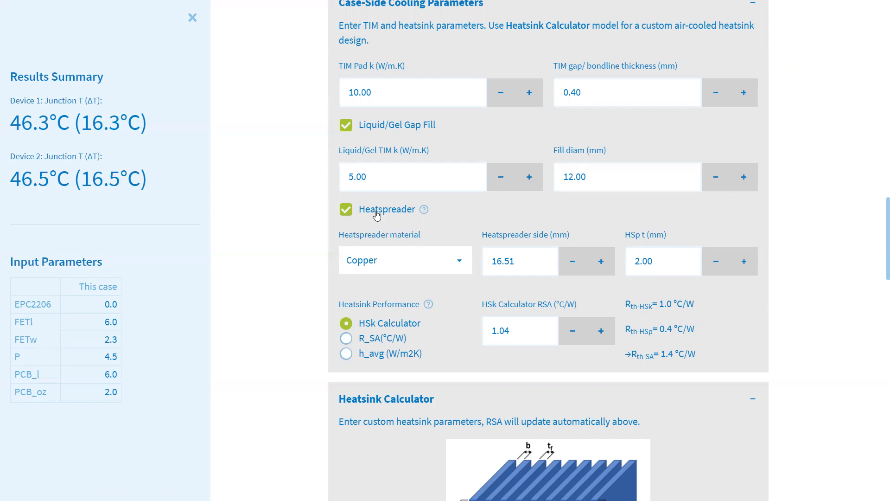
Set the copper heatspreader's side length to 20.00 mm
drag(519, 260, 487, 250)
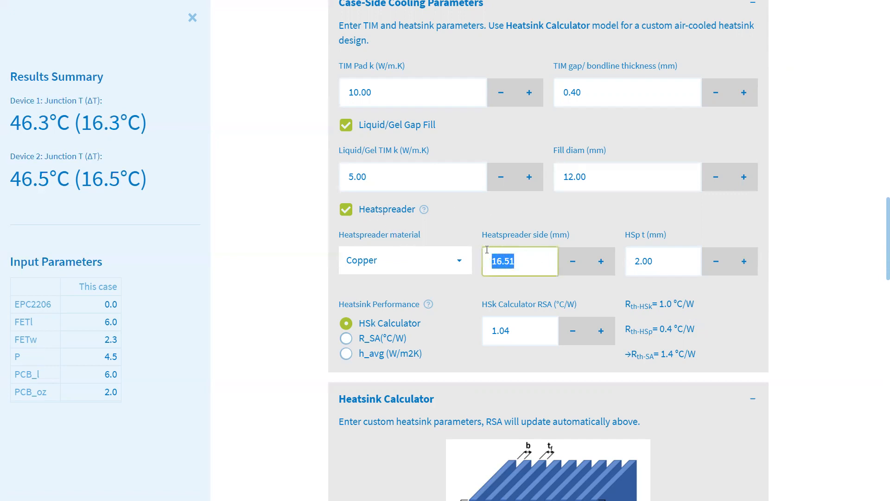
text(20.00)
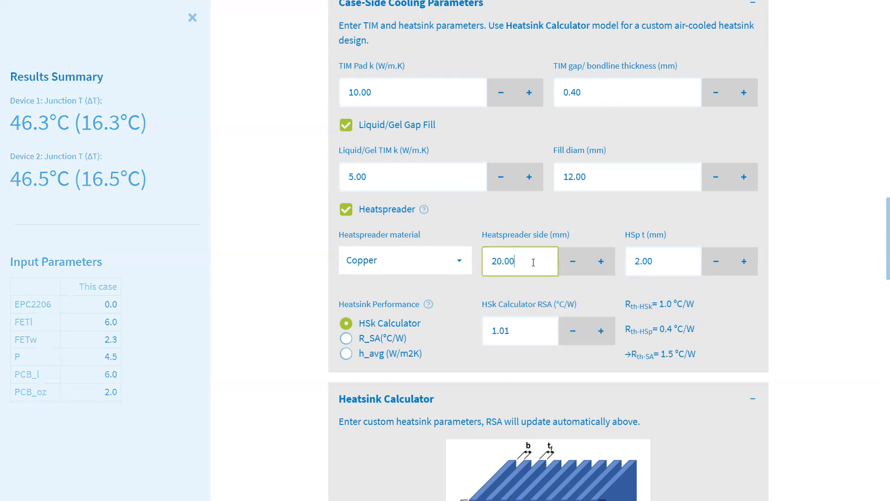
click(668, 261)
click(294, 255)
double_click(516, 261)
click(516, 262)
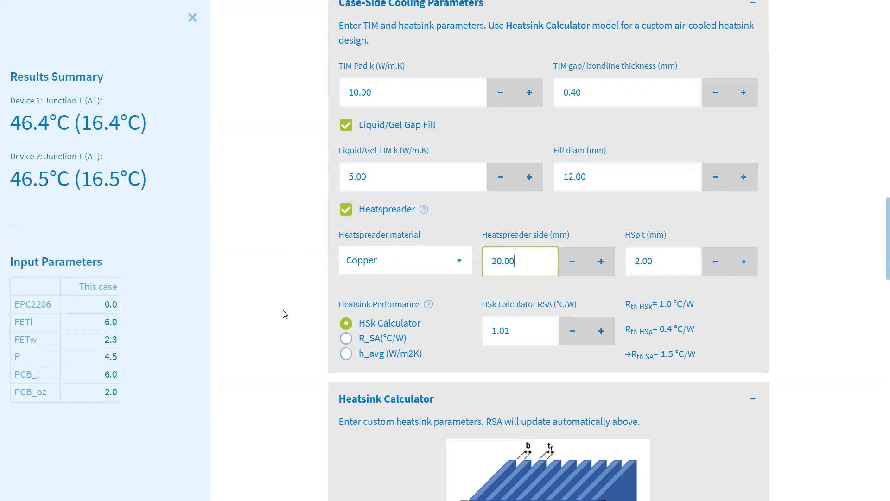
Try the R_SA heatsink performance option and h_avg at 100 and 1000 W/m2K, and return to the HSk Calculator option
click(361, 339)
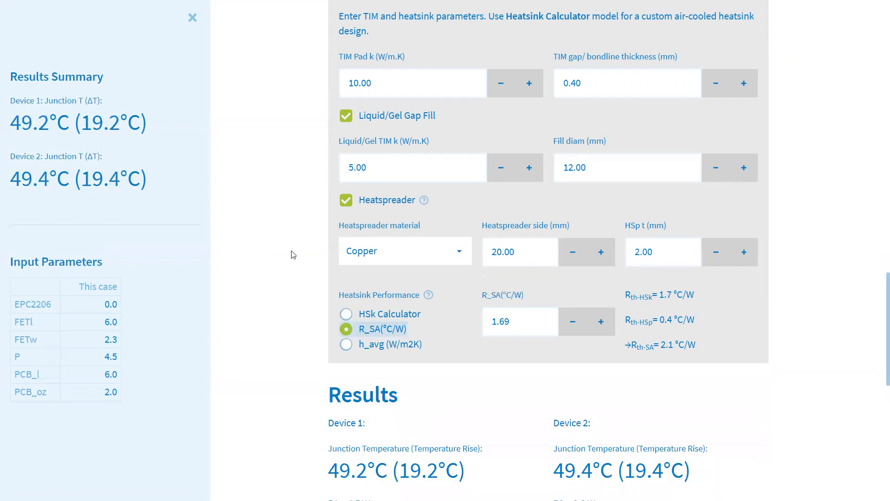
scroll(302, 249, down, 2)
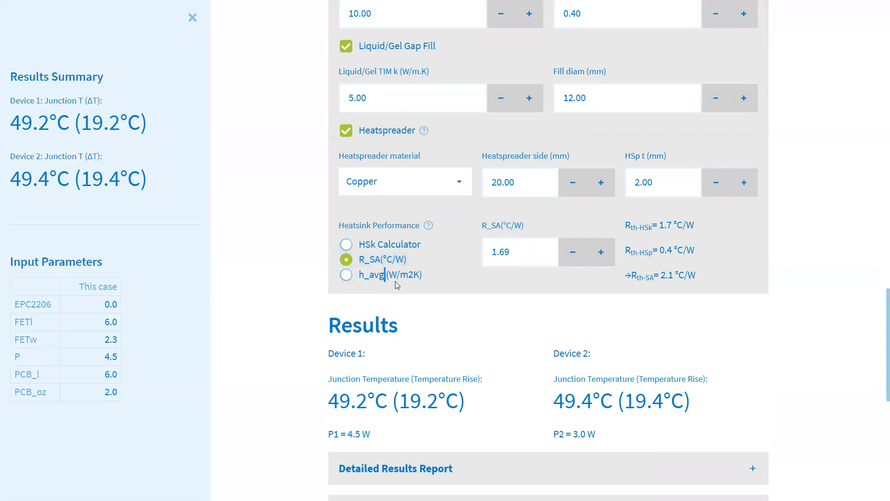
click(349, 276)
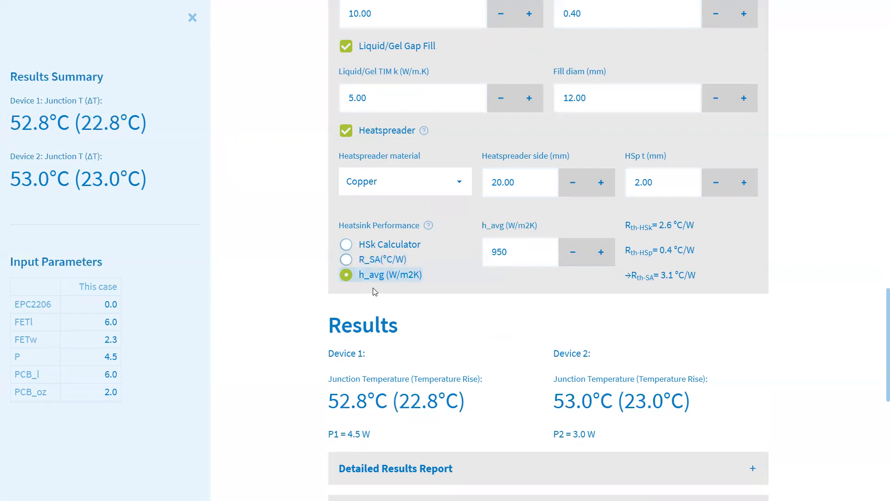
drag(521, 251, 487, 251)
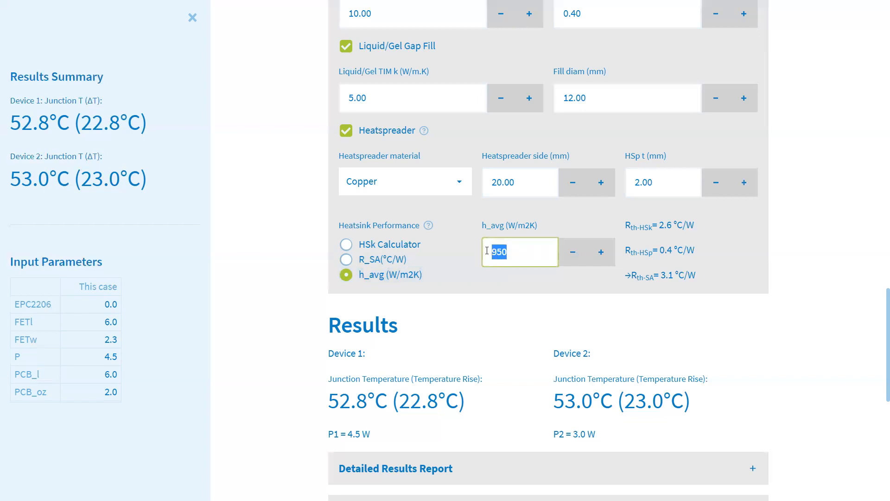
text(100)
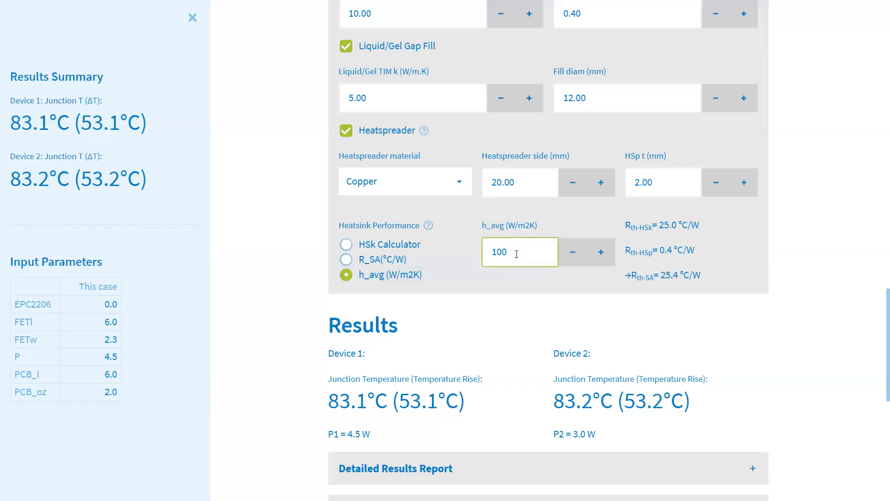
text(0)
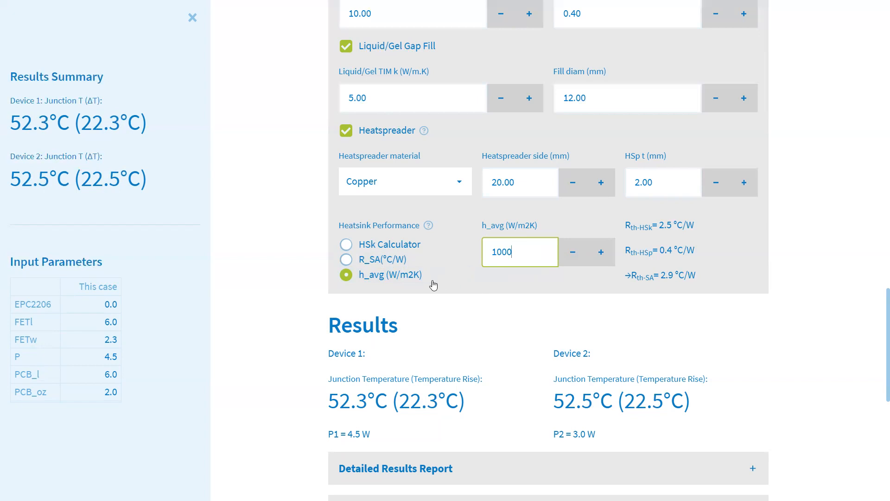
scroll(466, 279, down, 2)
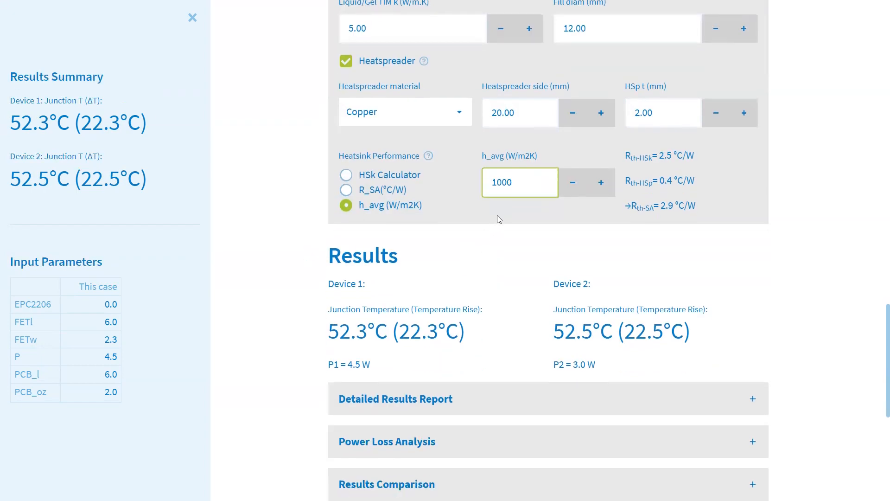
click(497, 220)
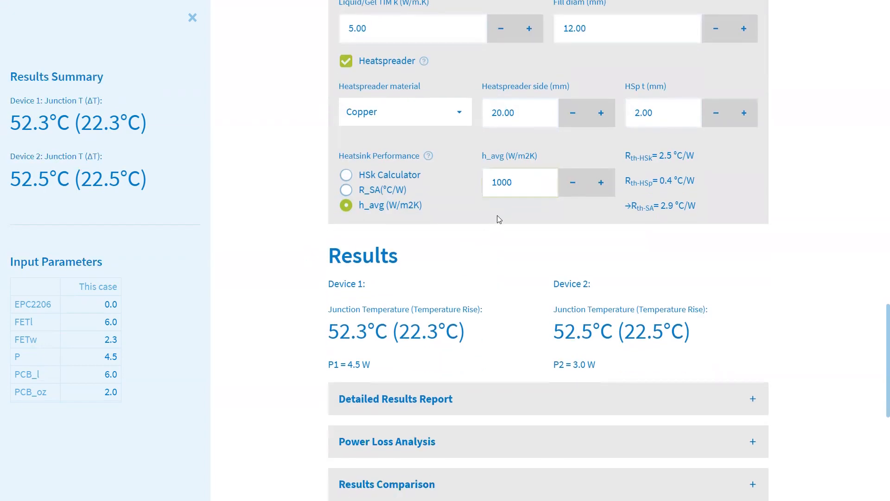
click(368, 176)
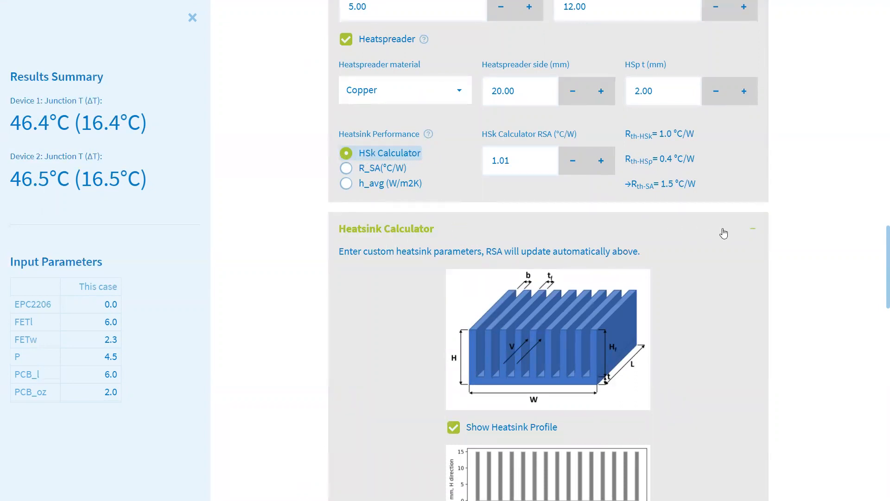
Examine the Heatsink Calculator's instructions, geometry diagram, heatsink profile and the input fields for width, length, number of fins and fin height
scroll(742, 231, down, 2)
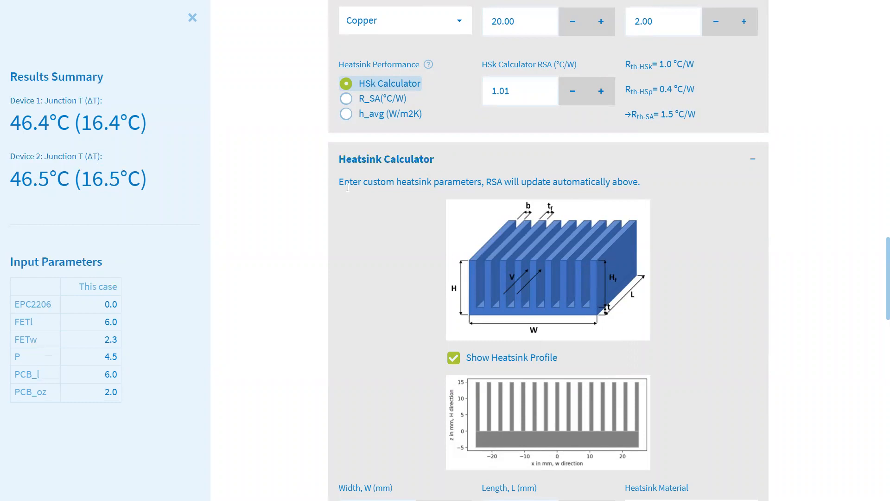
drag(341, 183, 622, 192)
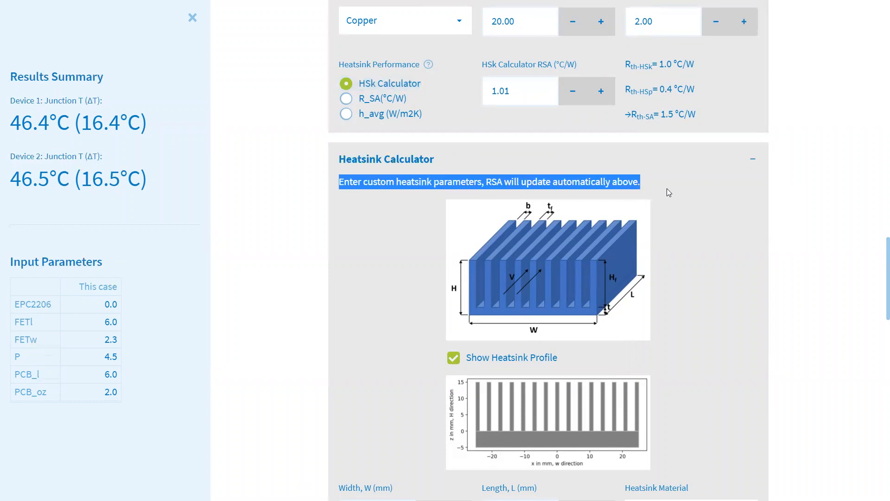
click(707, 257)
scroll(663, 217, down, 2)
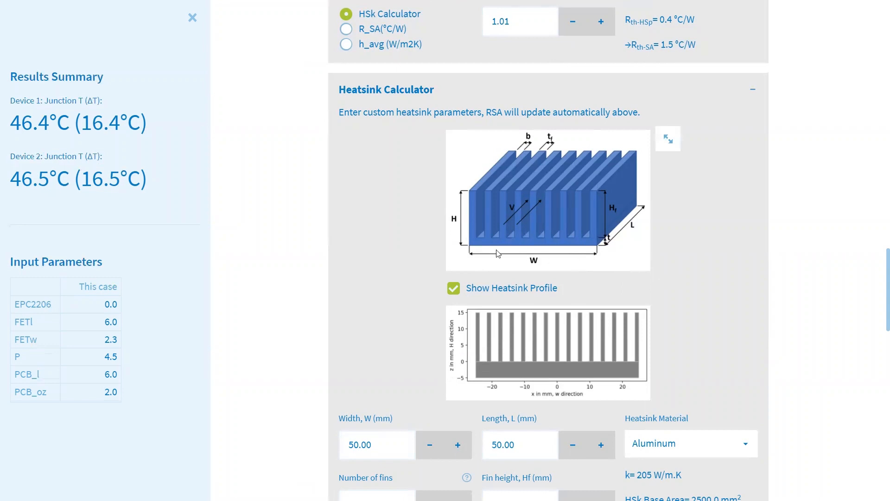
scroll(732, 245, down, 2)
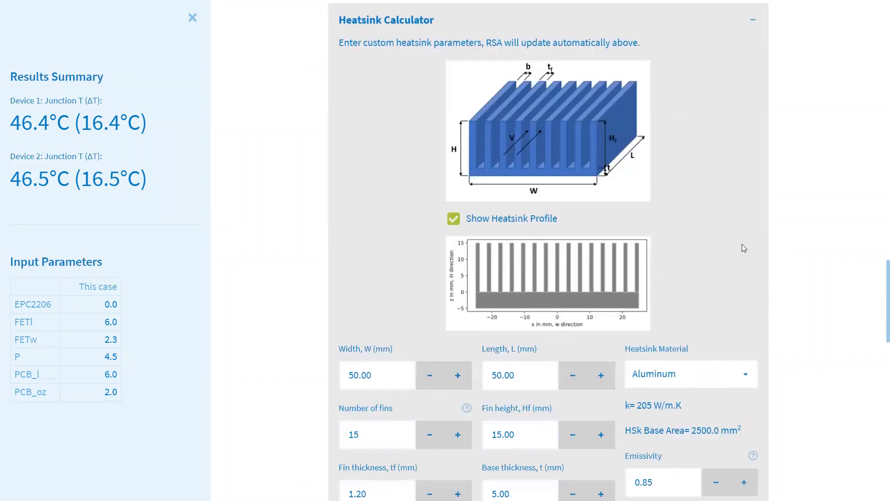
scroll(664, 172, down, 2)
scroll(710, 175, up, 1)
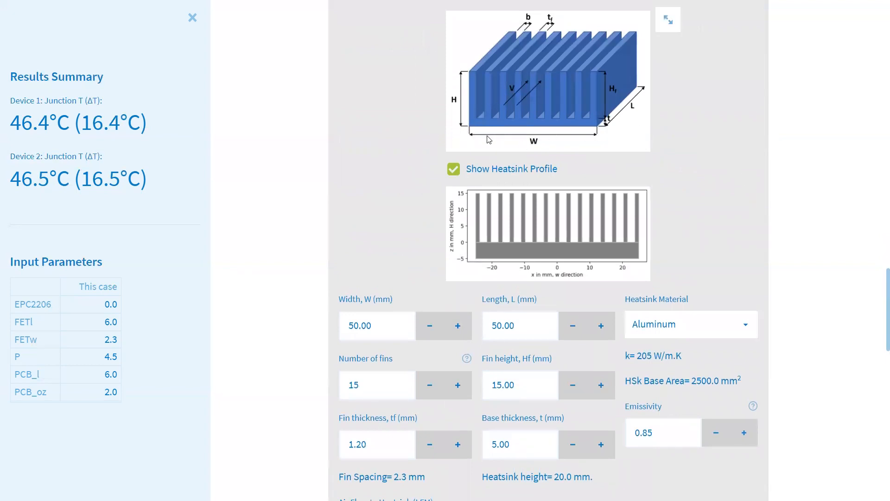
click(397, 324)
click(540, 324)
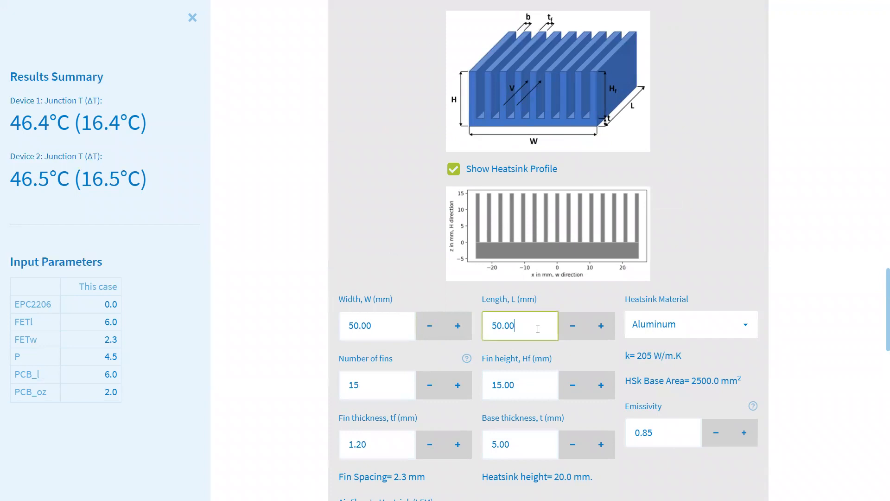
scroll(305, 199, down, 2)
click(384, 316)
click(533, 316)
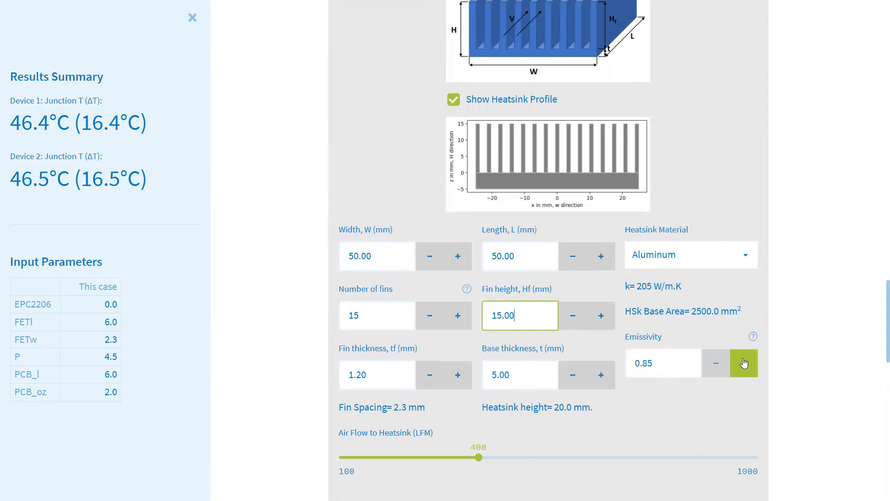
Set the heatsink's width to 25.00 mm and its number of fins to 10
scroll(783, 299, down, 2)
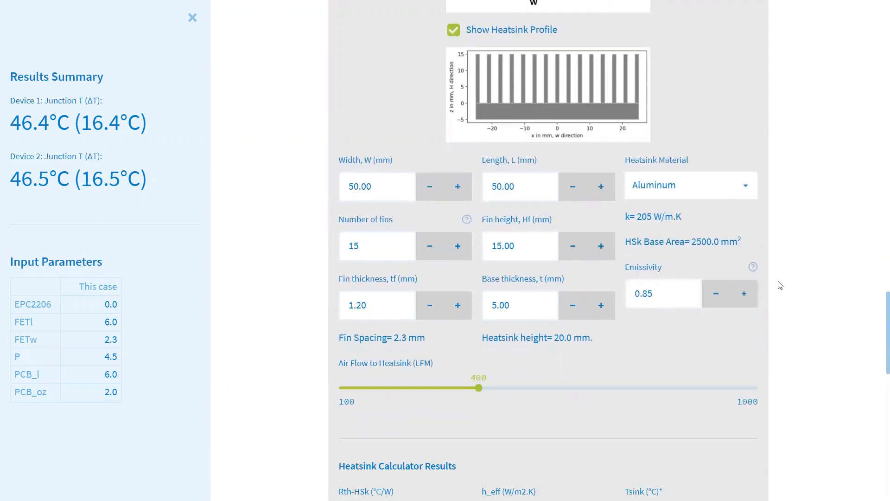
mouse_move(753, 268)
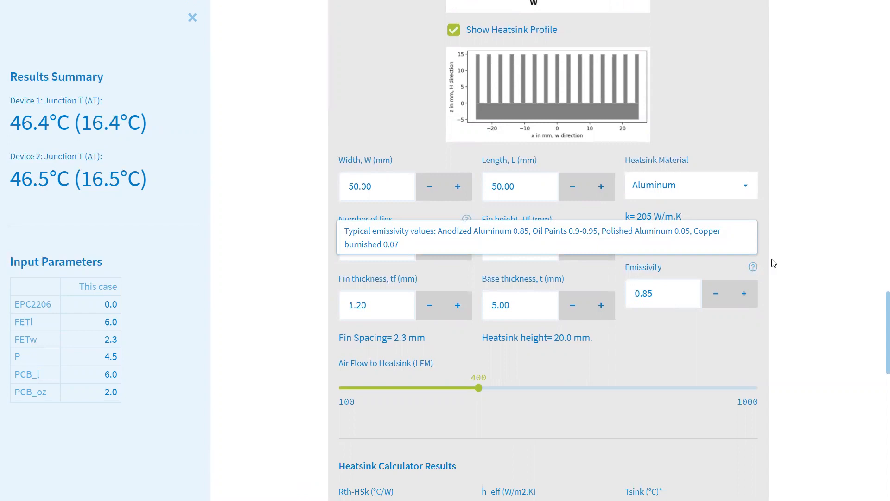
scroll(787, 240, up, 2)
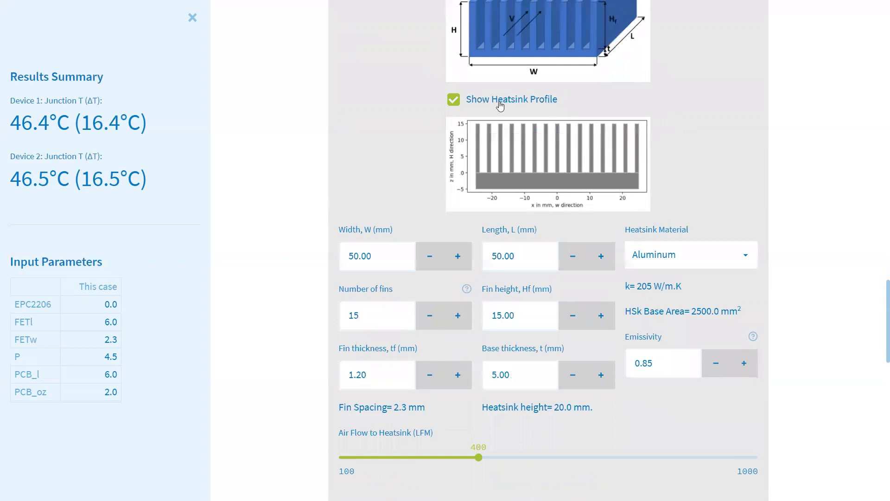
drag(410, 256, 332, 265)
text(25.00)
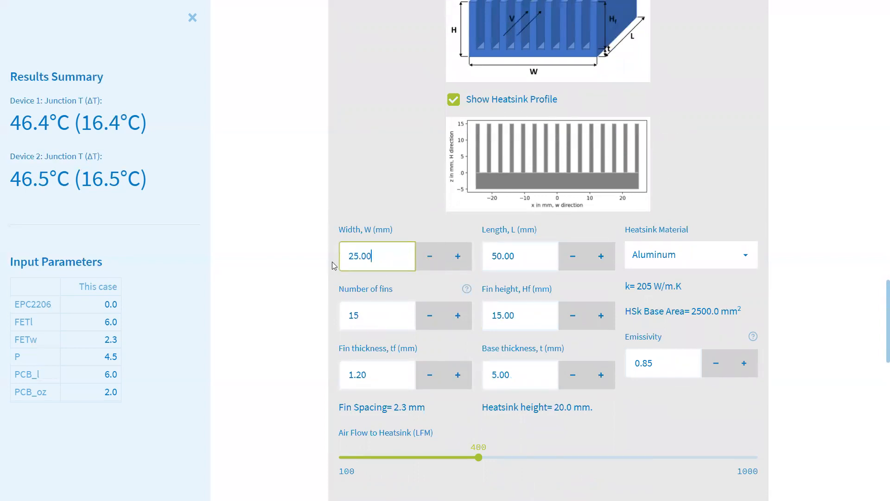
key(Return)
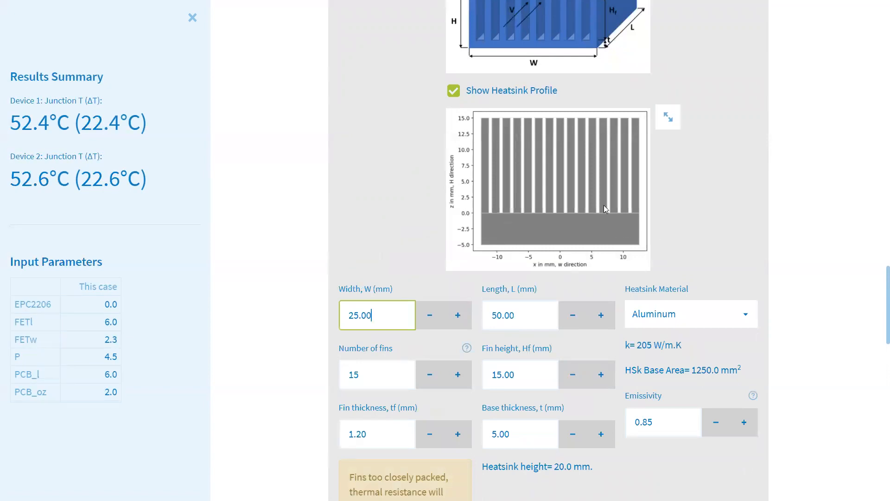
scroll(542, 165, down, 3)
drag(375, 307, 332, 309)
text(10)
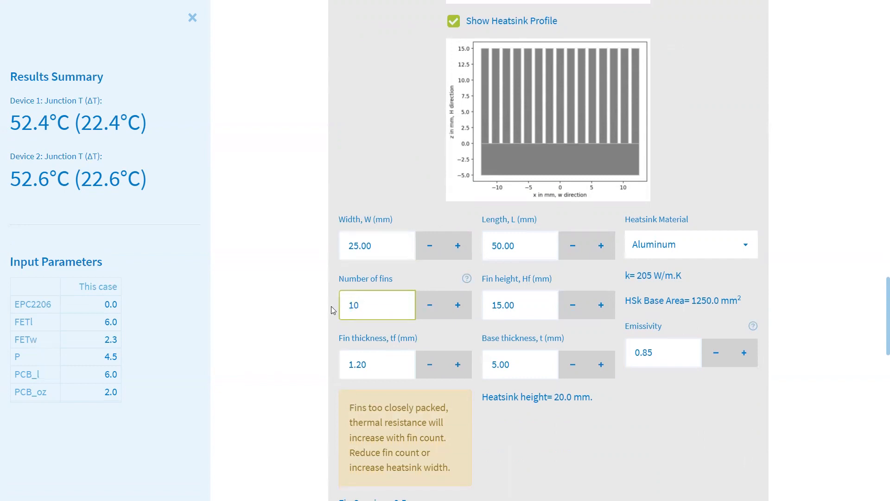
key(Return)
Set the heatsink's base thickness to 4.00 mm and its fin height to 10.00 mm
double_click(501, 365)
text(4)
key(Return)
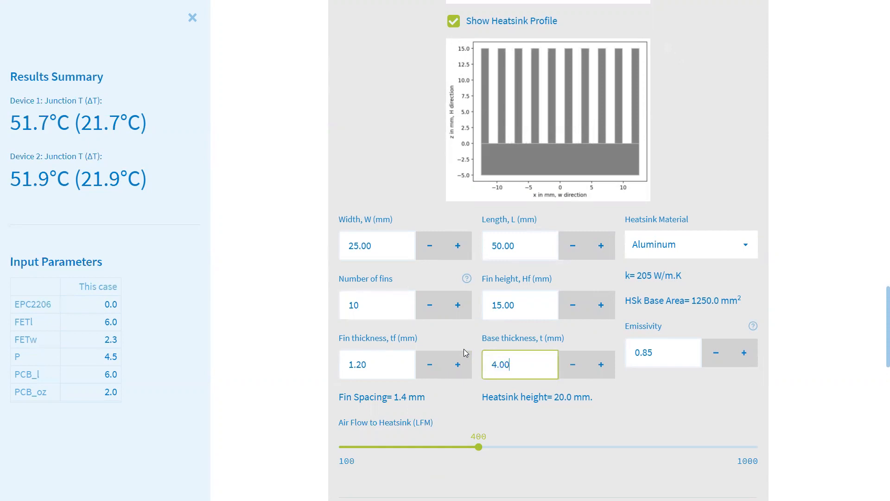
double_click(487, 298)
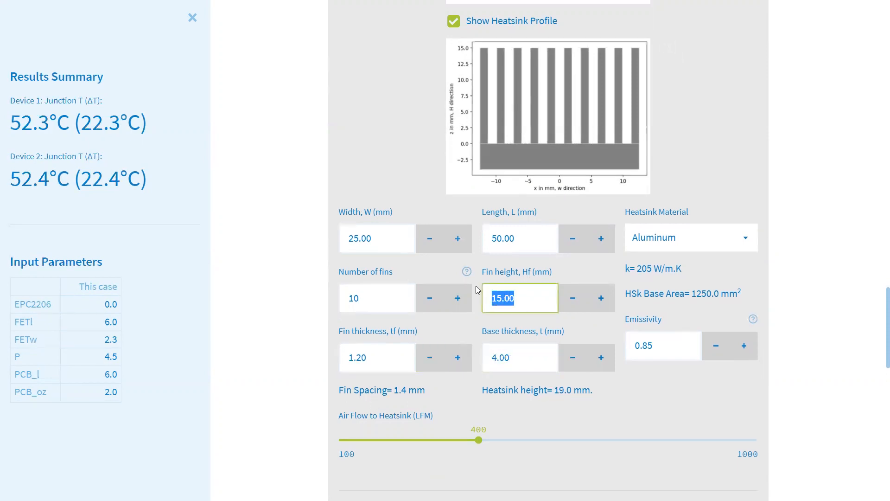
text(10.00)
key(Return)
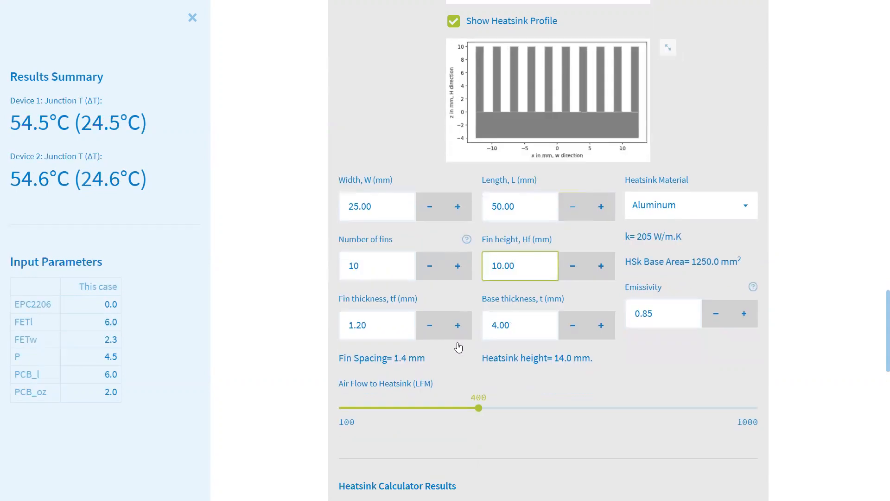
click(392, 116)
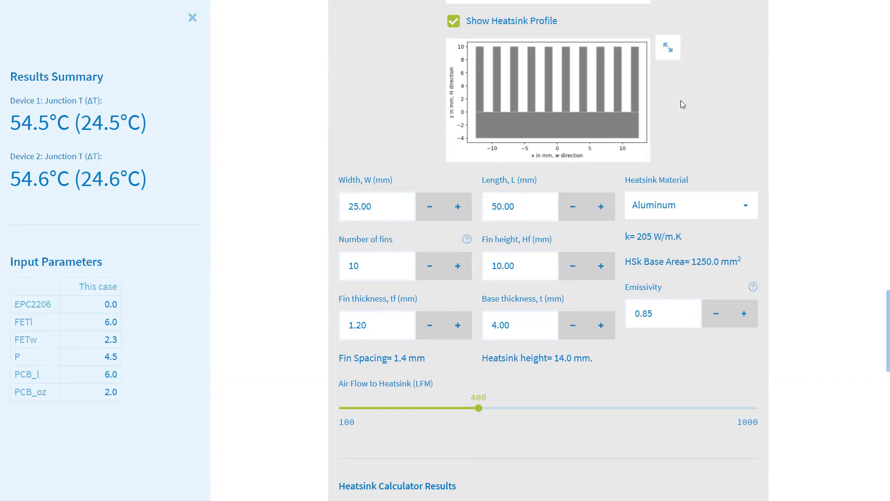
Try different heatsink air flow values, ending at 600 LFM
scroll(727, 91, down, 3)
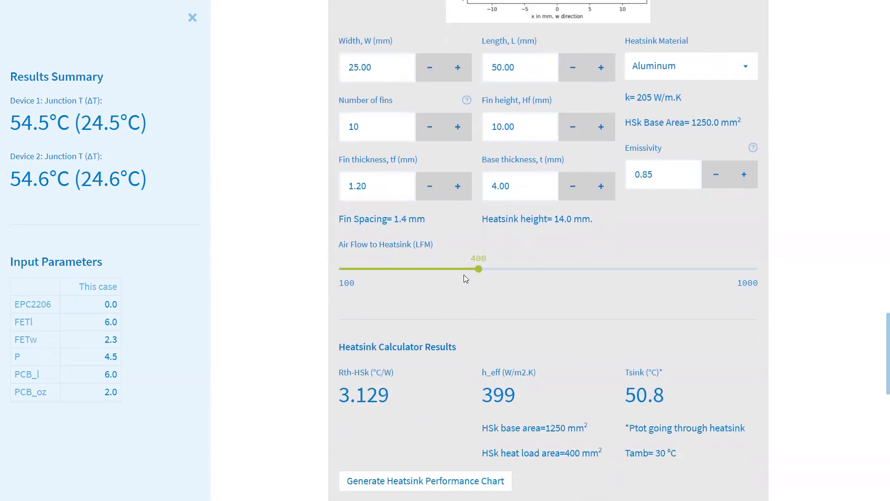
scroll(475, 265, up, 3)
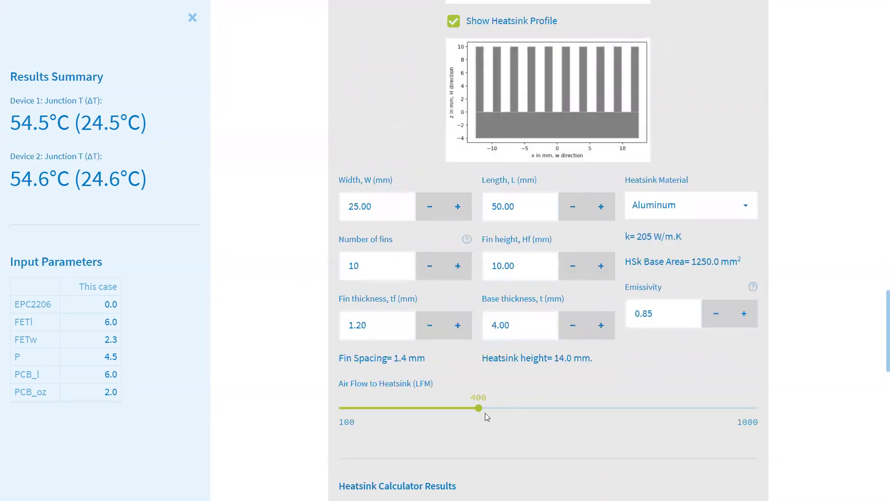
click(494, 408)
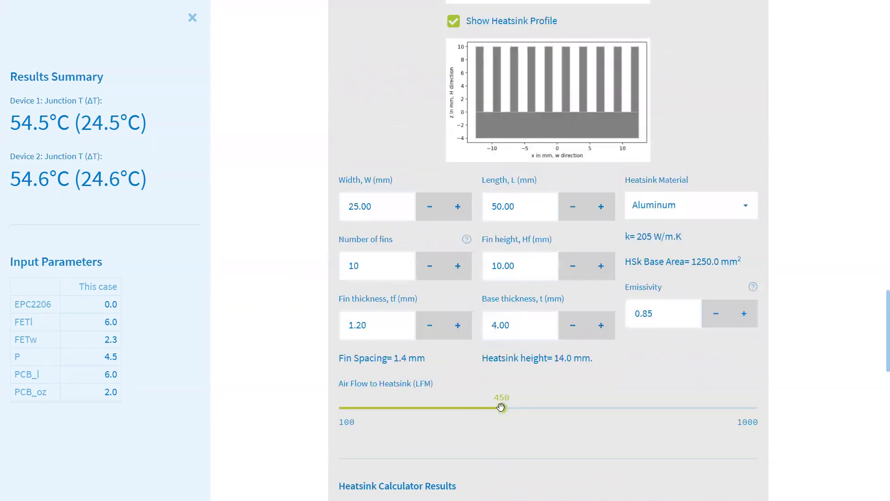
click(479, 408)
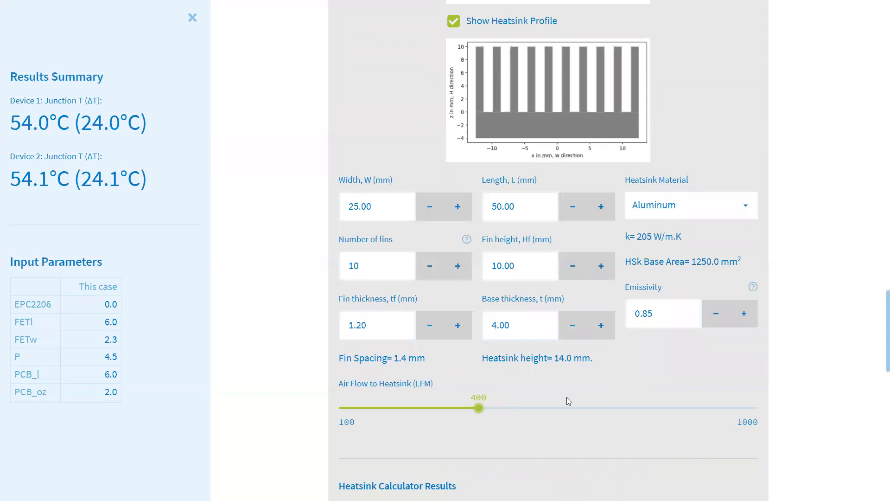
drag(549, 409, 569, 398)
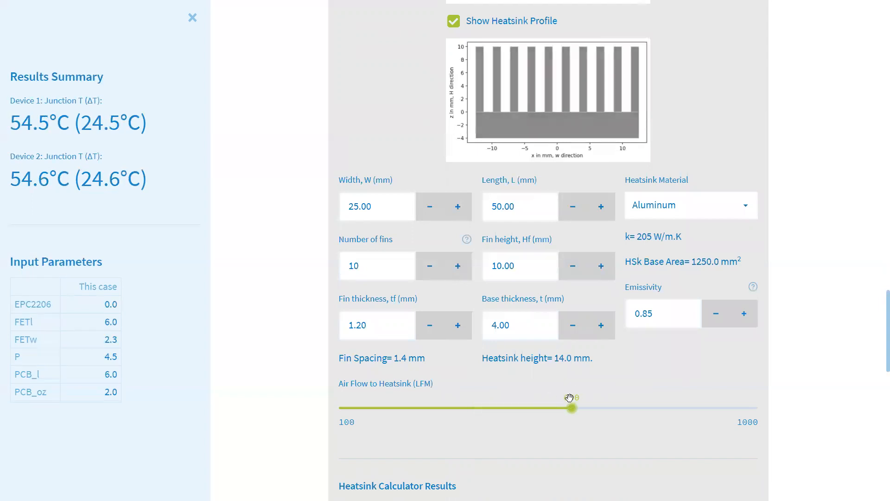
Examine the calculated heatsink thermal resistance and the heatsink, heatspreader and combined sink-to-ambient resistances in the case-side cooling parameters
scroll(560, 288, down, 5)
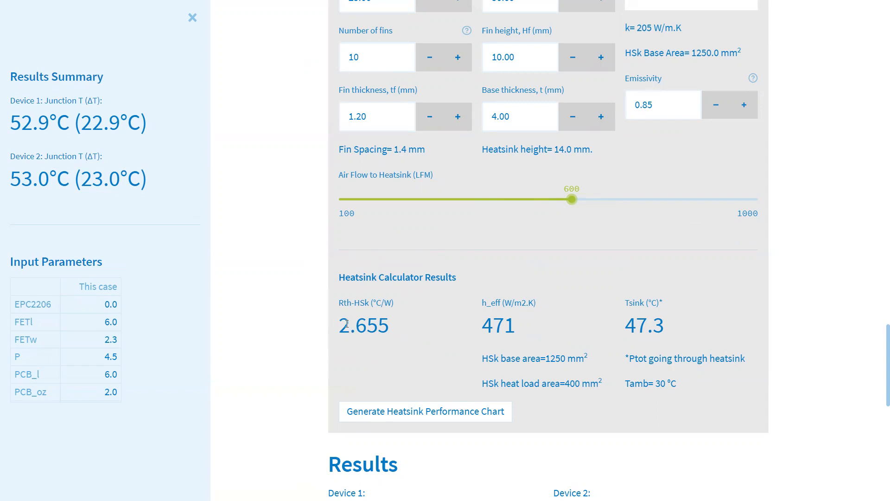
drag(340, 325, 403, 329)
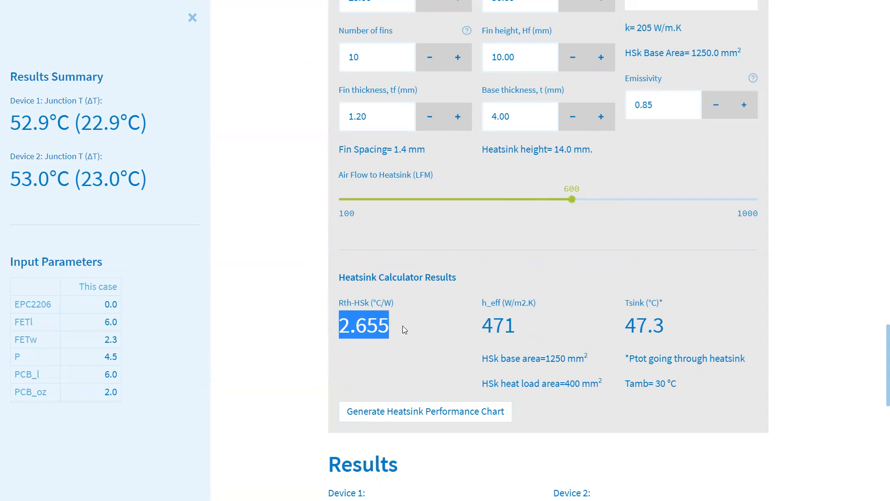
click(357, 350)
scroll(384, 340, up, 12)
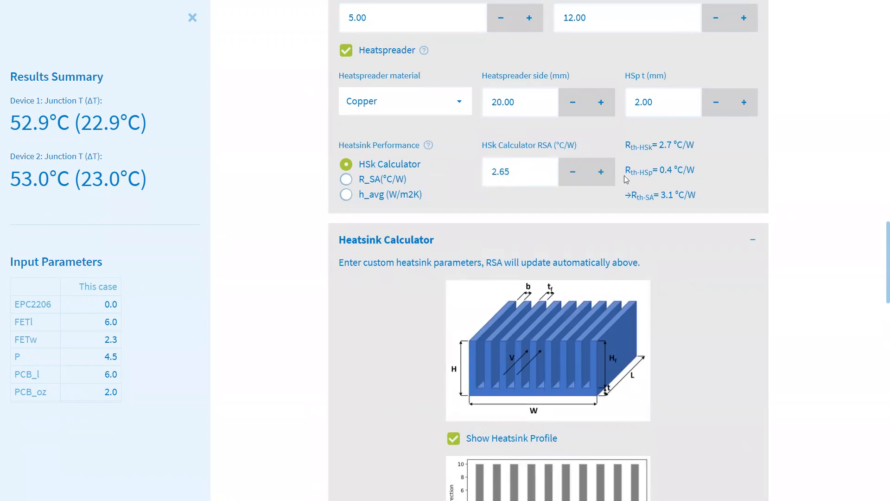
scroll(354, 53, up, 5)
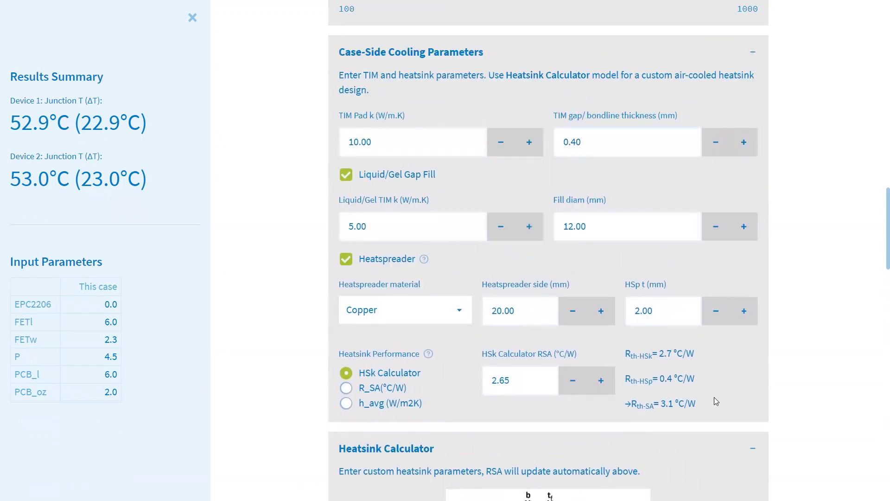
scroll(657, 299, down, 2)
drag(626, 281, 696, 284)
click(696, 305)
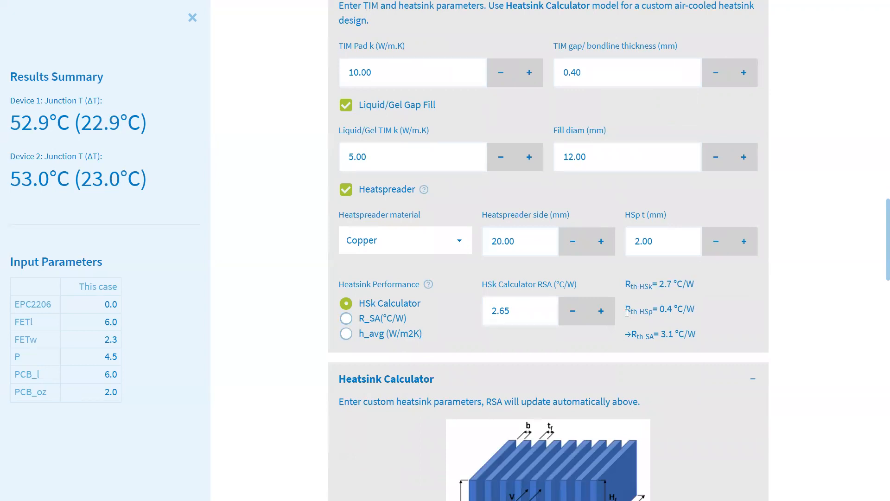
drag(627, 312, 696, 310)
drag(628, 333, 706, 331)
click(706, 331)
Set the air flow to the heatsink to 500 LFM
scroll(696, 362, down, 9)
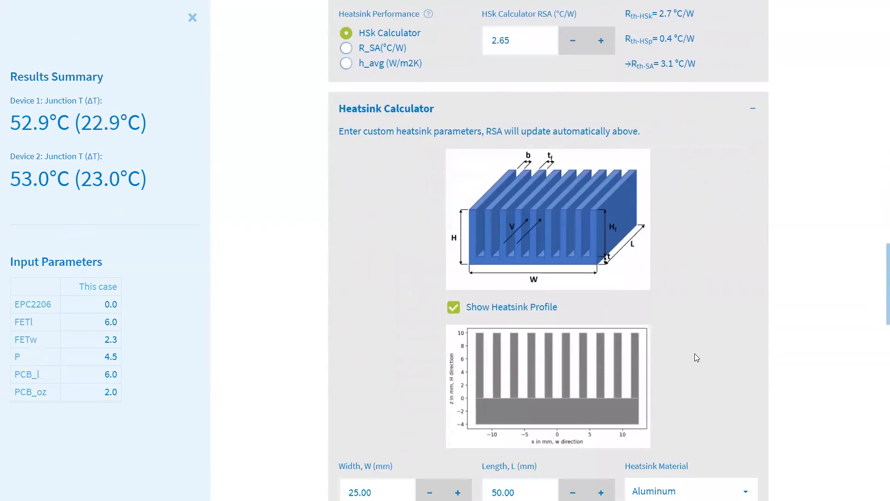
scroll(708, 254, down, 5)
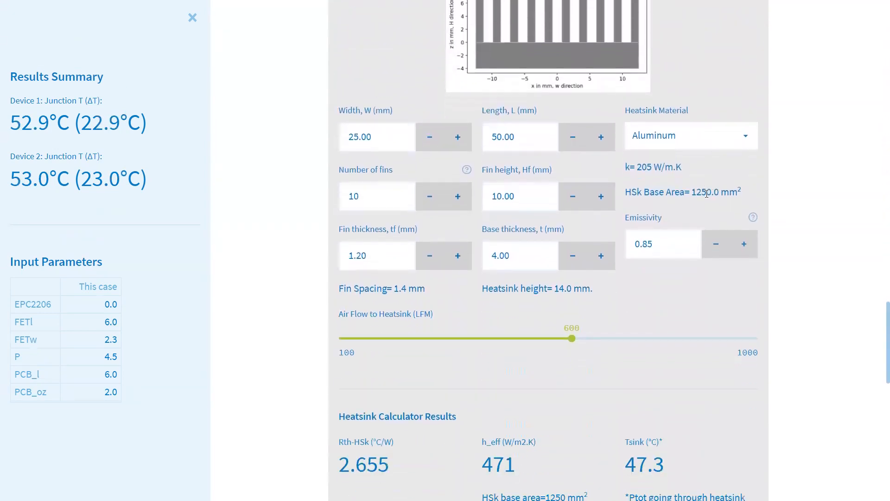
scroll(773, 287, down, 3)
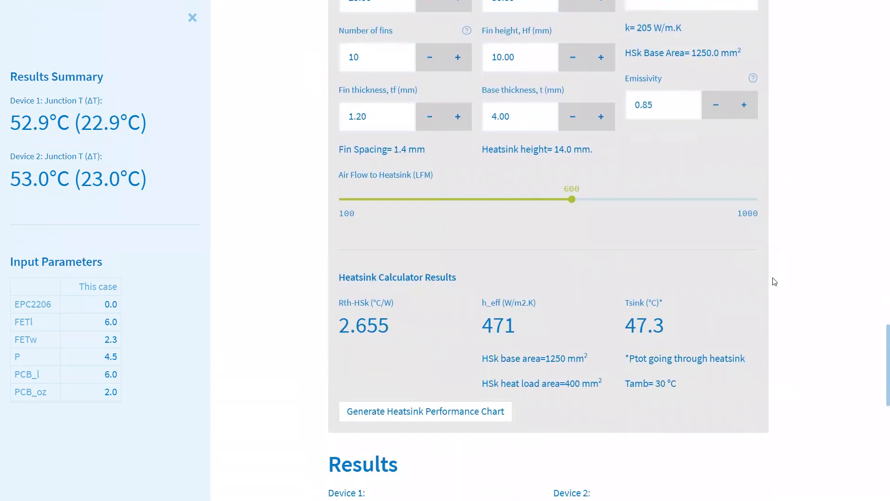
scroll(722, 278, down, 3)
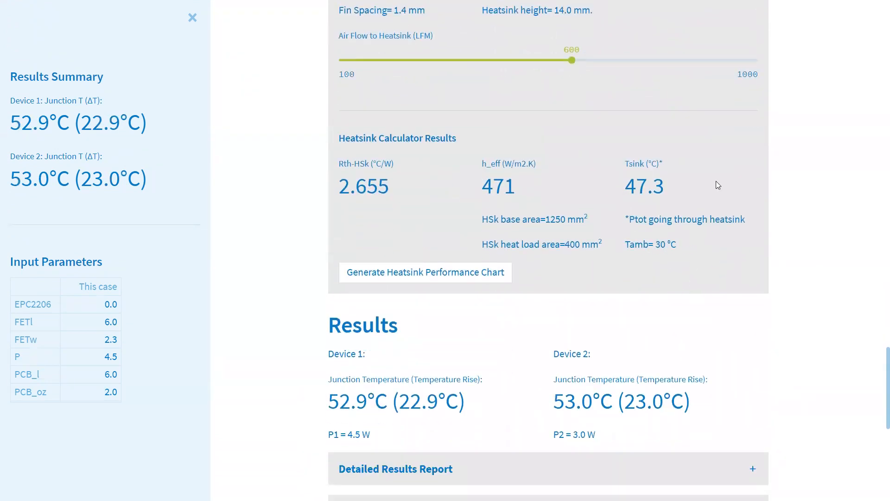
scroll(719, 165, down, 2)
scroll(694, 203, up, 3)
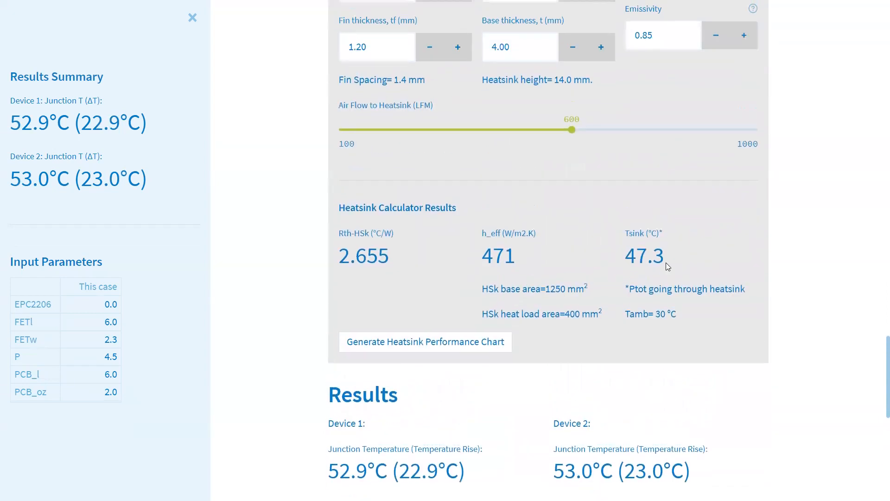
scroll(651, 297, up, 2)
click(503, 199)
drag(507, 199, 525, 199)
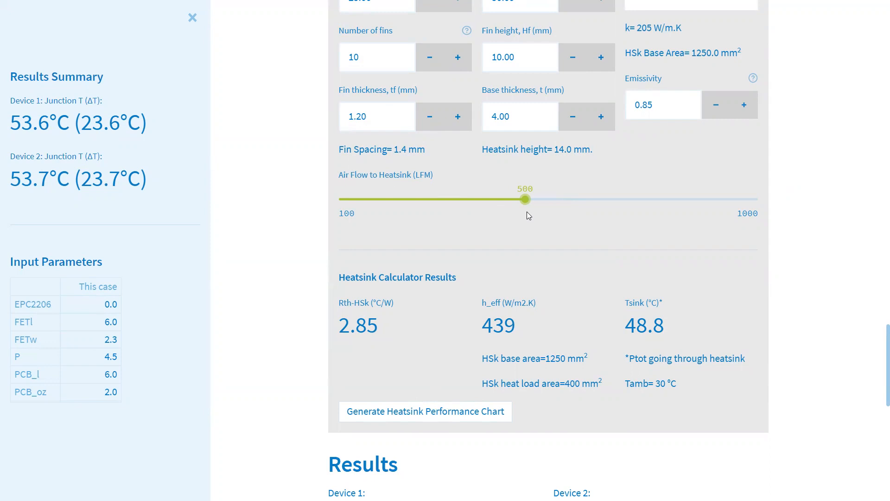
Generate the heatsink performance chart and examine its thermal resistance curves against air flow for the different fin heights
scroll(527, 211, down, 2)
scroll(348, 243, down, 5)
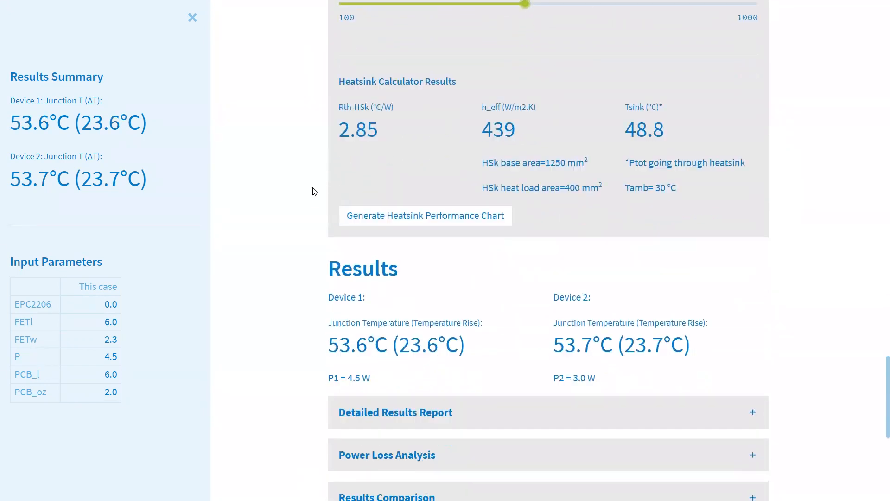
click(440, 134)
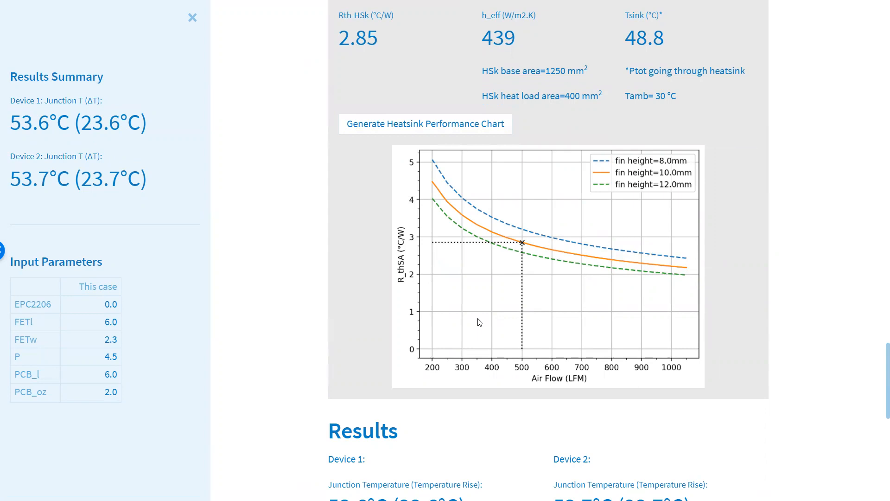
mouse_move(439, 174)
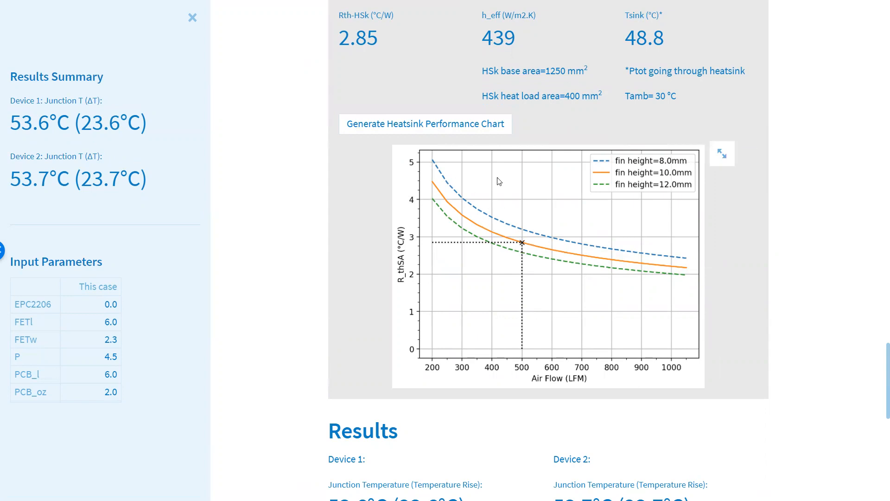
scroll(532, 257, up, 2)
scroll(532, 254, up, 4)
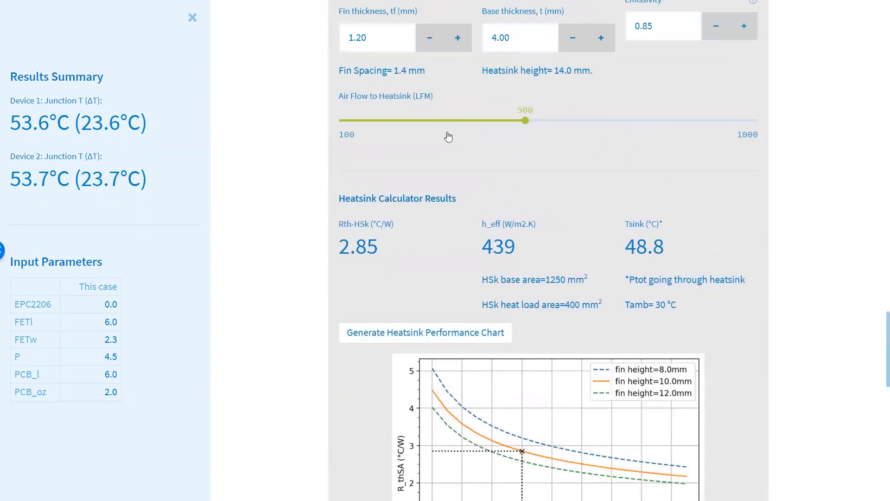
scroll(532, 251, down, 6)
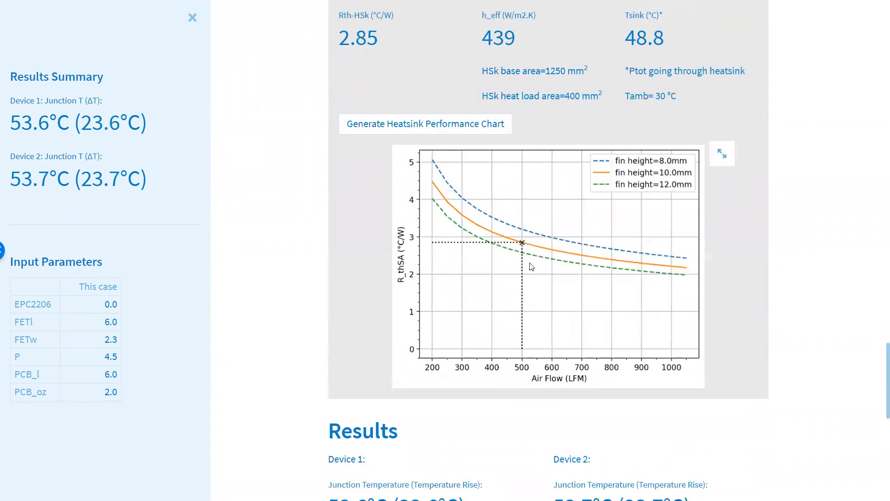
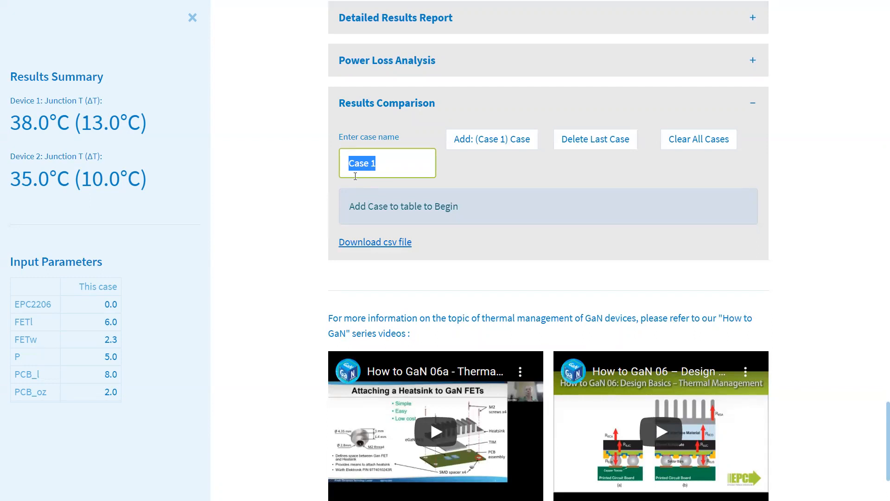
Name the case "HB Hsk 400LFM" and add it to the results comparison table
text(C)
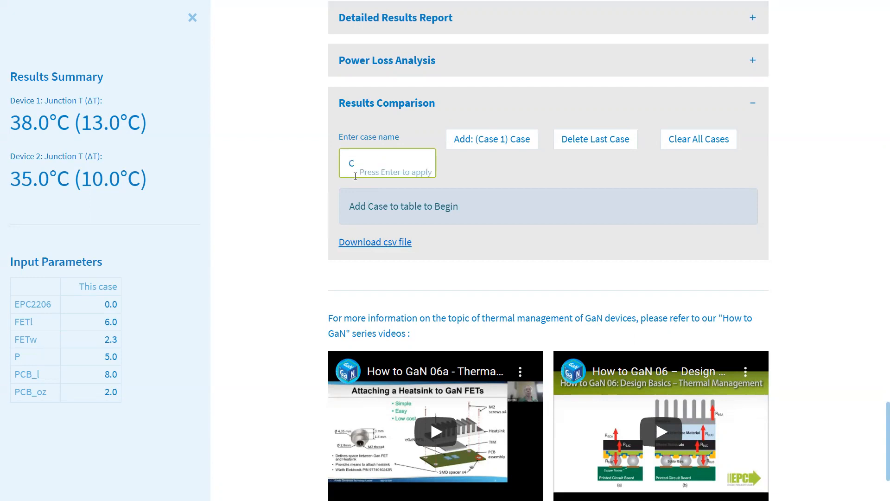
text(Ha)
text( Hsk 500)
scroll(301, 198, up, 10)
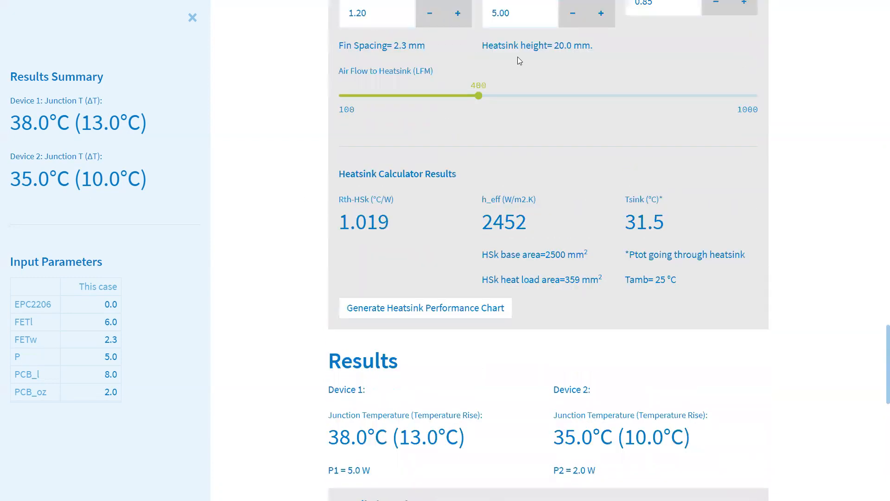
scroll(343, 227, down, 7)
scroll(343, 227, down, 3)
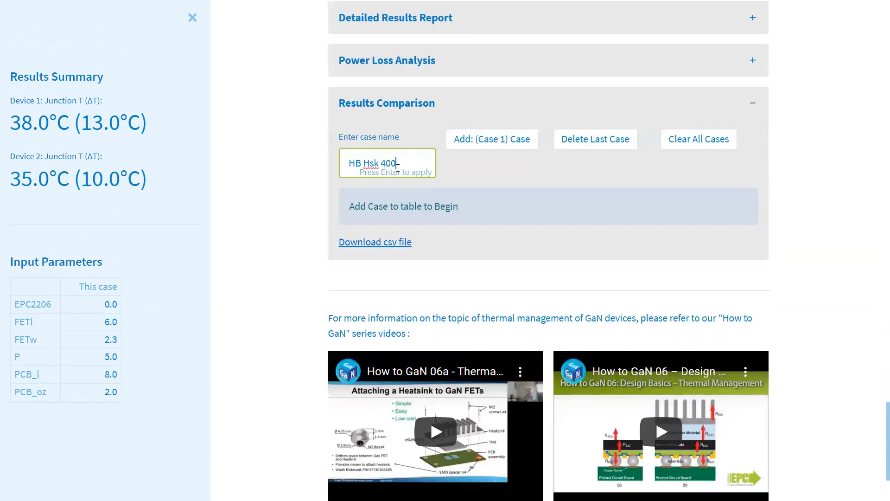
text(M)
key(Return)
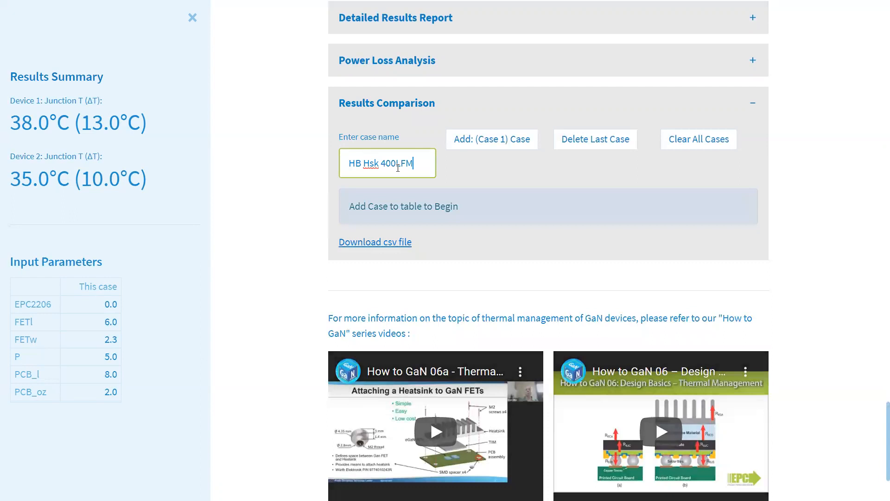
click(504, 144)
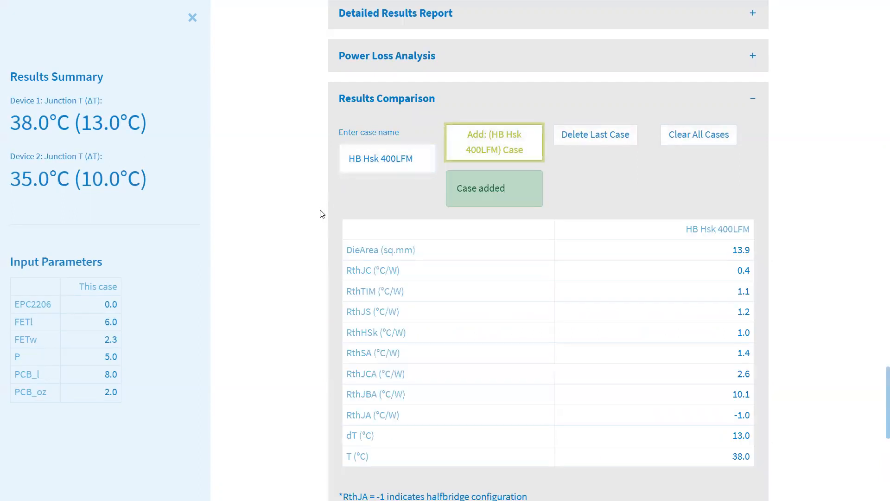
scroll(675, 298, down, 2)
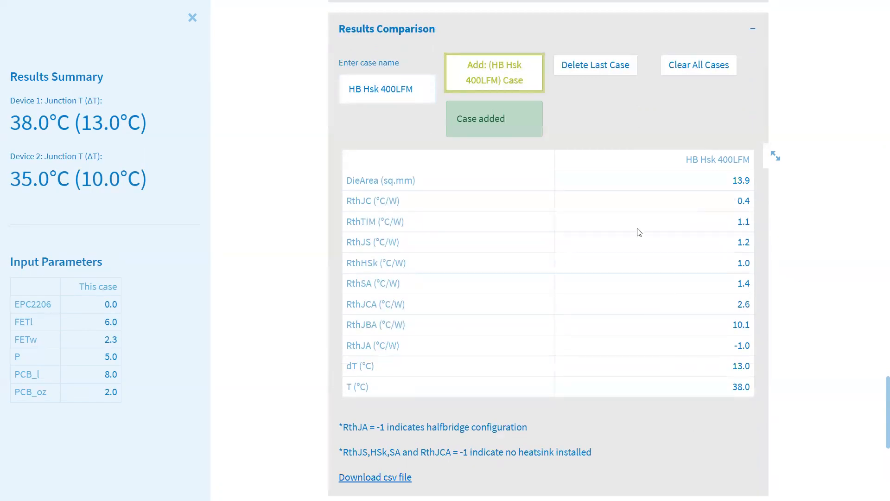
Set the air flow to the heatsink to 600 LFM and add the results to the comparison as case "HB Hsk 600LFM"
scroll(569, 268, up, 15)
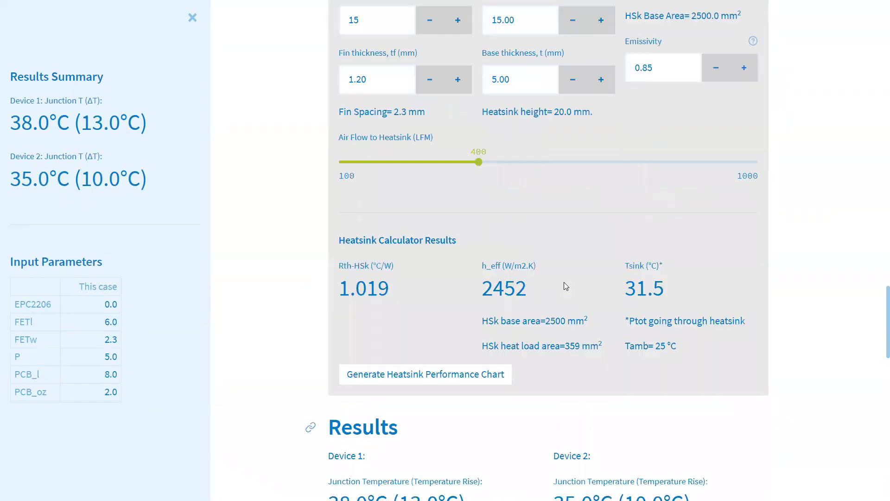
drag(480, 298, 573, 300)
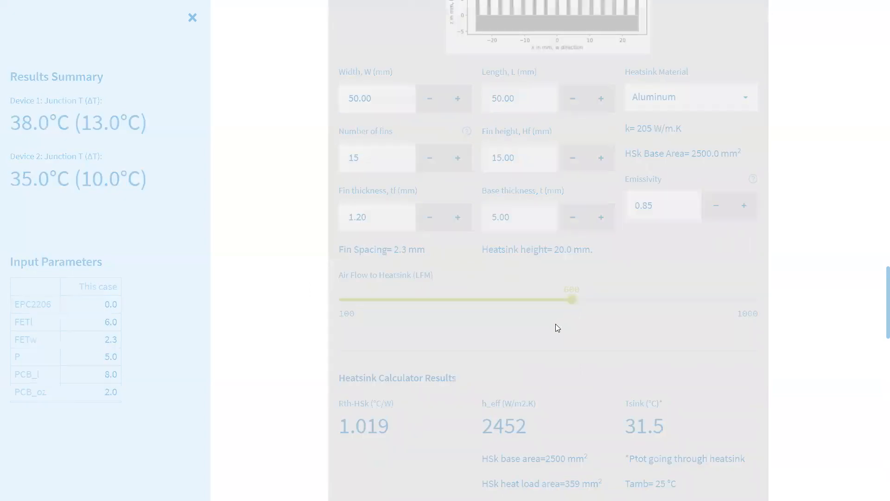
scroll(560, 329, down, 15)
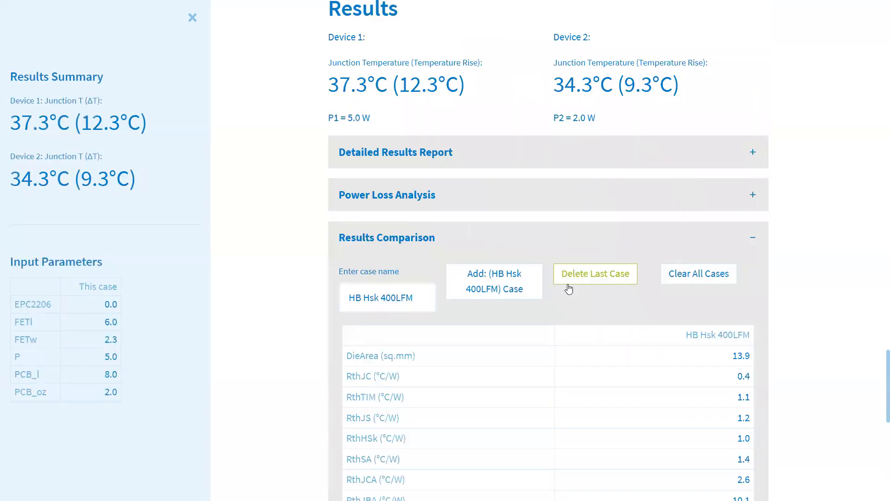
drag(381, 88, 387, 89)
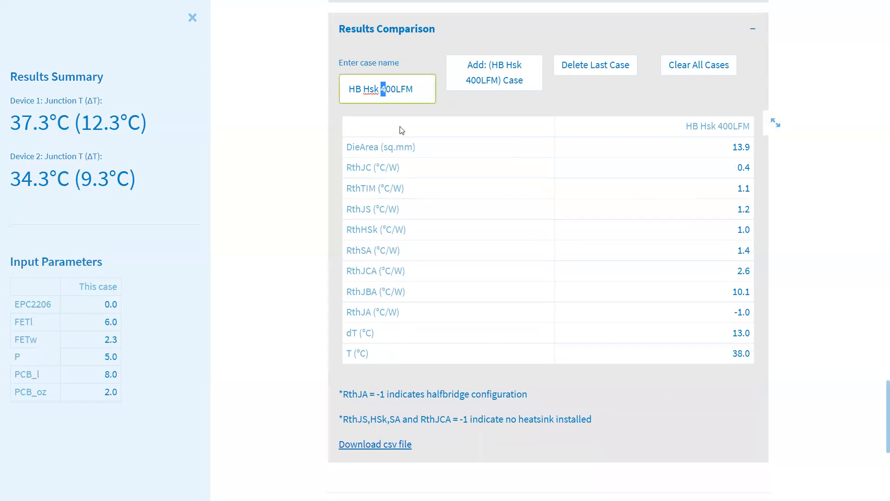
text(6)
key(Return)
click(475, 84)
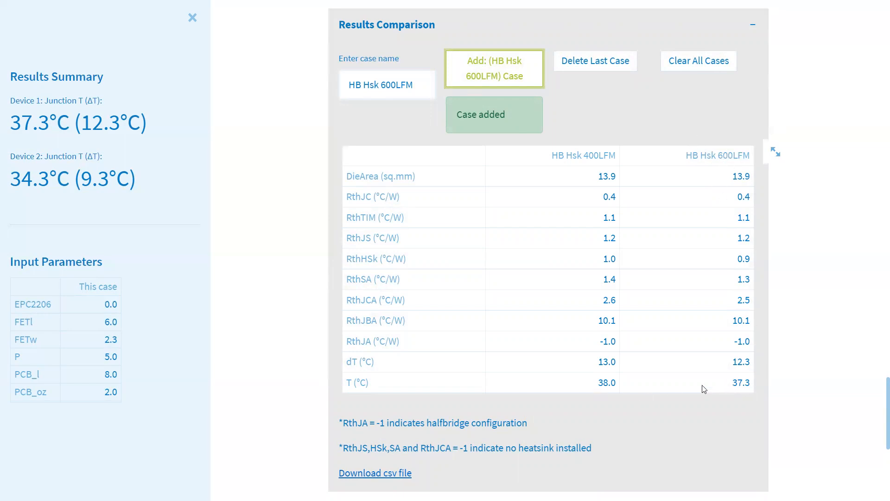
Disable the heatspreader and the liquid/gel gap fill in the case-side cooling parameters
scroll(605, 333, up, 10)
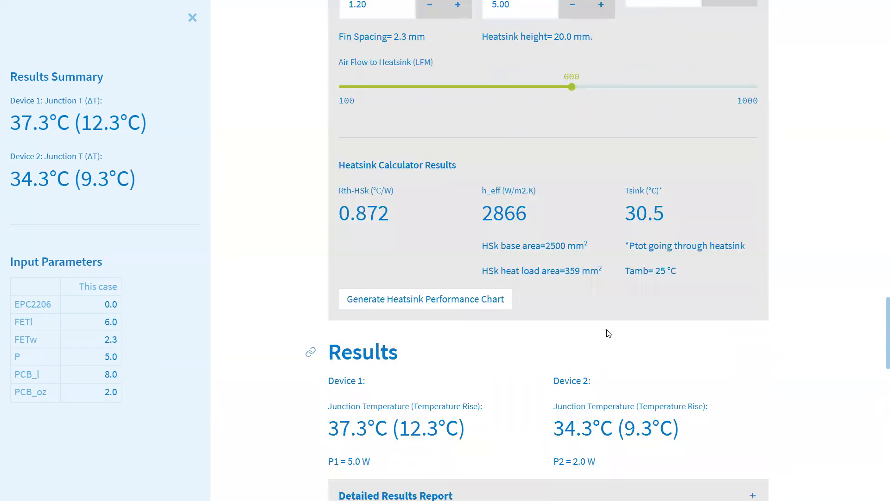
scroll(612, 330, up, 10)
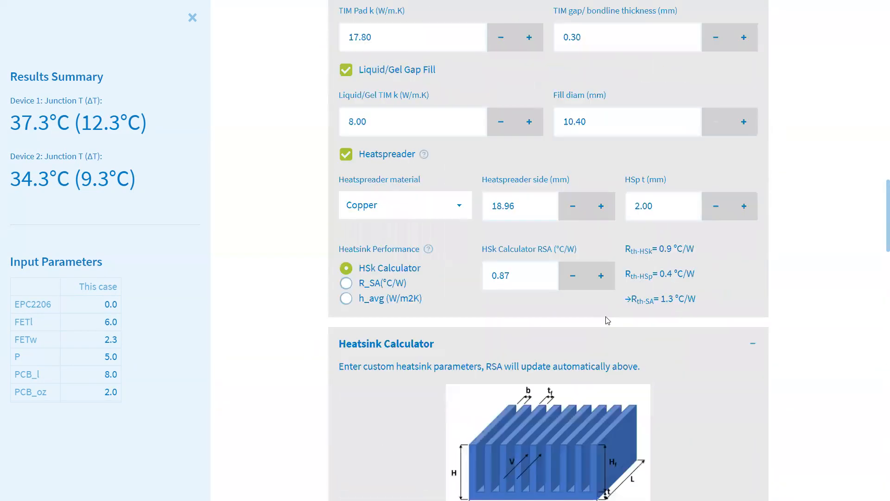
scroll(309, 242, up, 2)
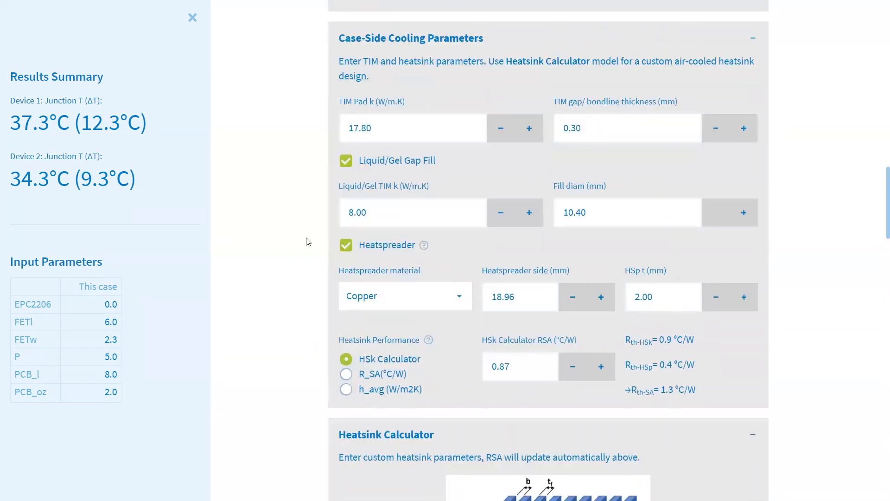
click(345, 245)
click(346, 161)
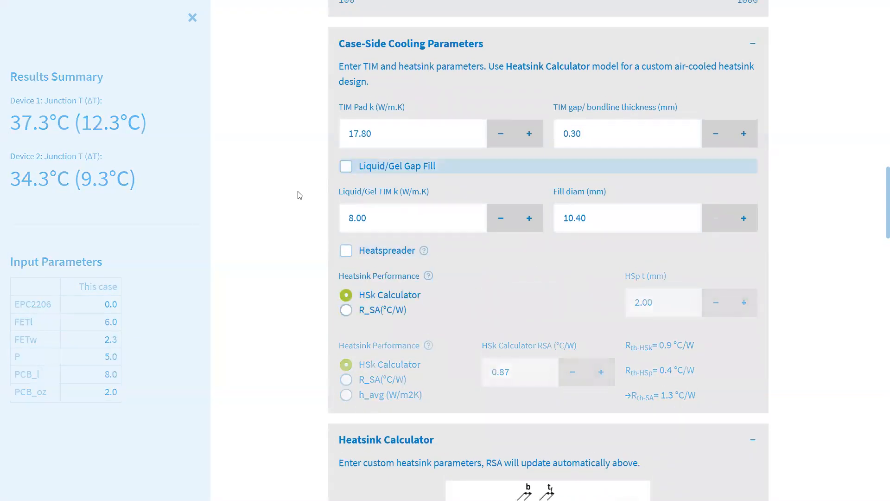
Set the TIM pad conductivity to 10.00 W/m.K and the TIM gap thickness to 0.50 mm
drag(374, 133, 343, 131)
text(10.00)
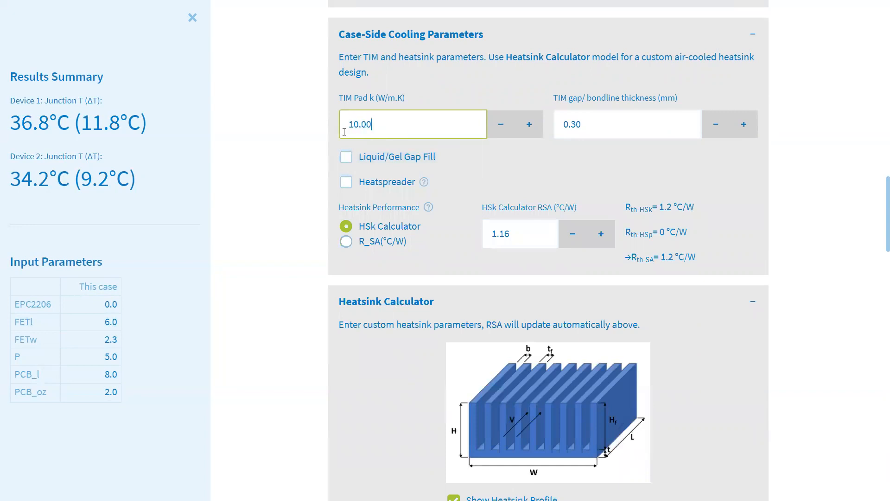
drag(572, 125, 587, 119)
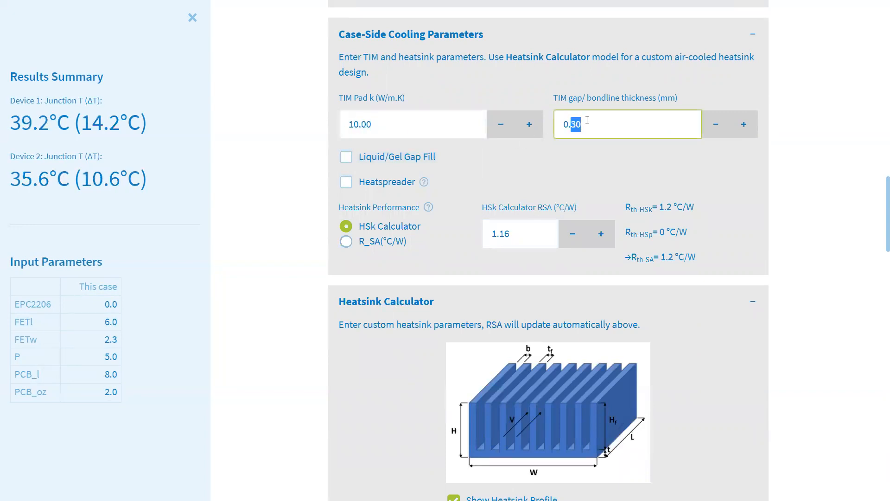
text(50)
click(273, 193)
Rename the case "HB Hsk2 600LFM" and add it to the results comparison table
scroll(320, 182, down, 20)
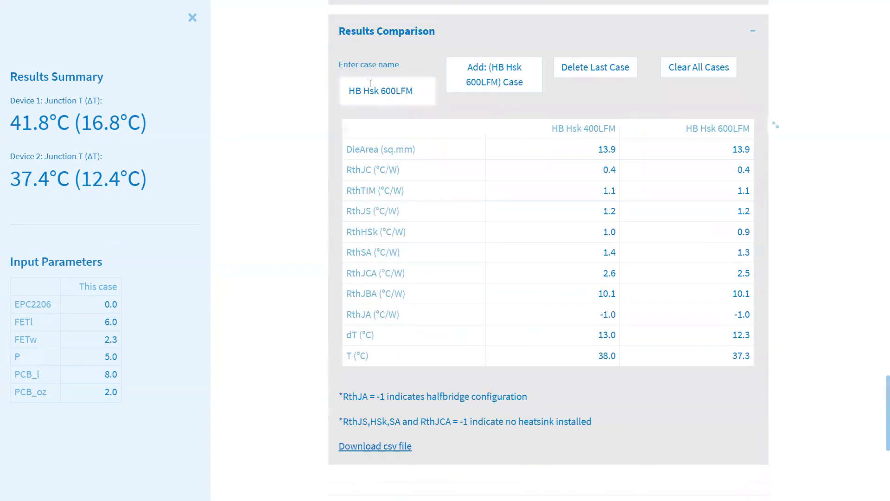
click(381, 90)
text(2)
key(Return)
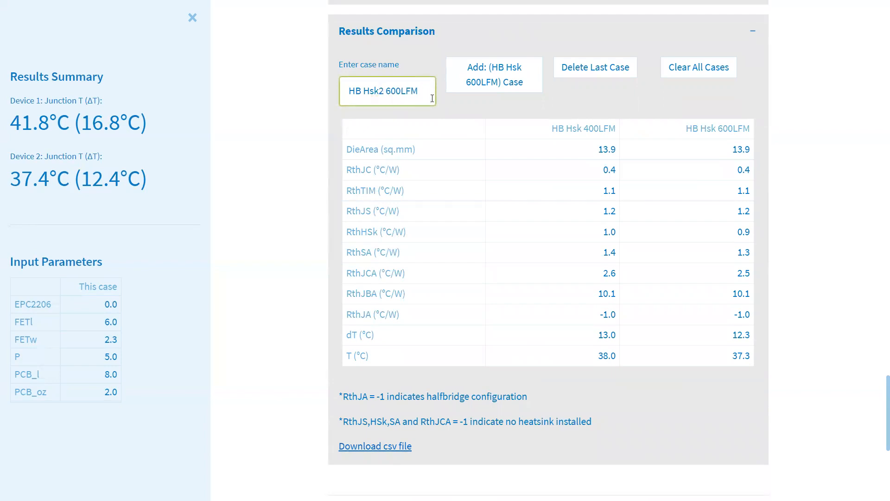
click(517, 84)
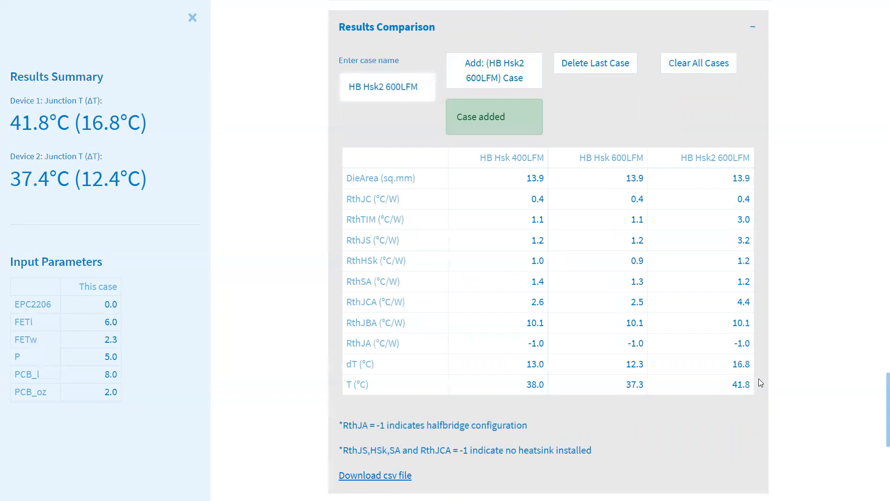
Collapse the Results Comparison section
scroll(762, 375, up, 5)
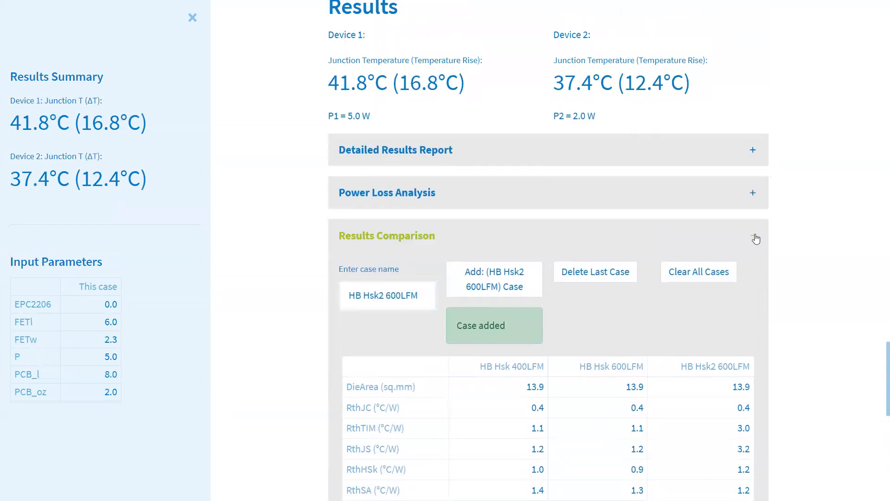
click(752, 233)
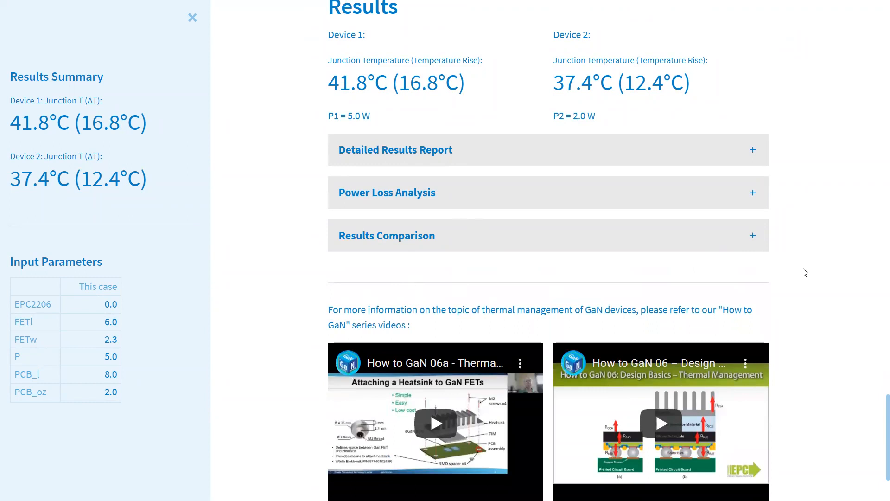
click(753, 235)
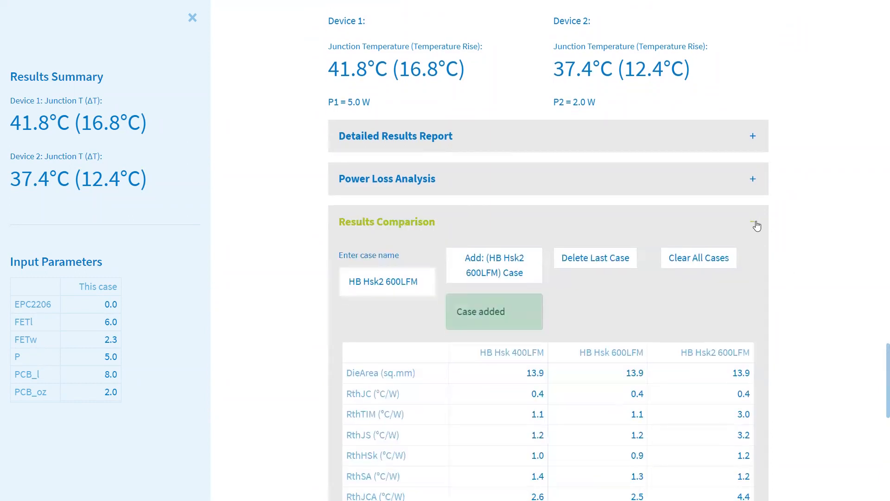
click(756, 226)
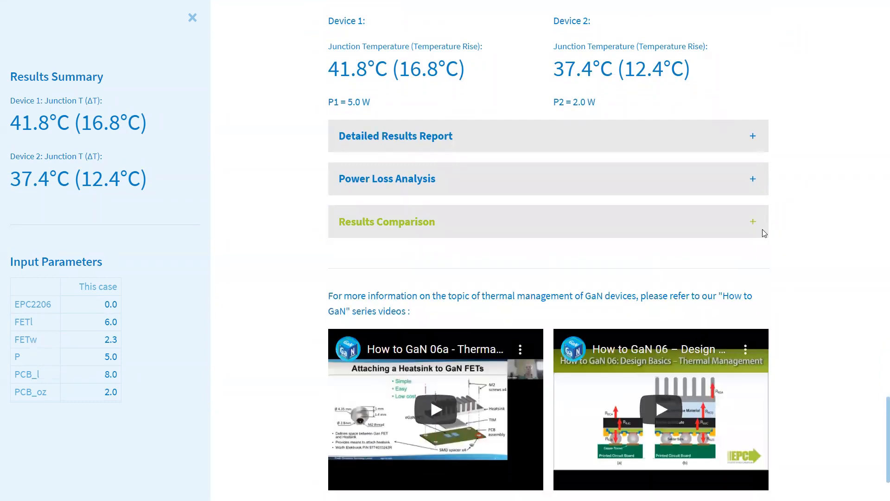
Change the device configuration to Single Device
scroll(747, 278, up, 20)
scroll(744, 278, up, 18)
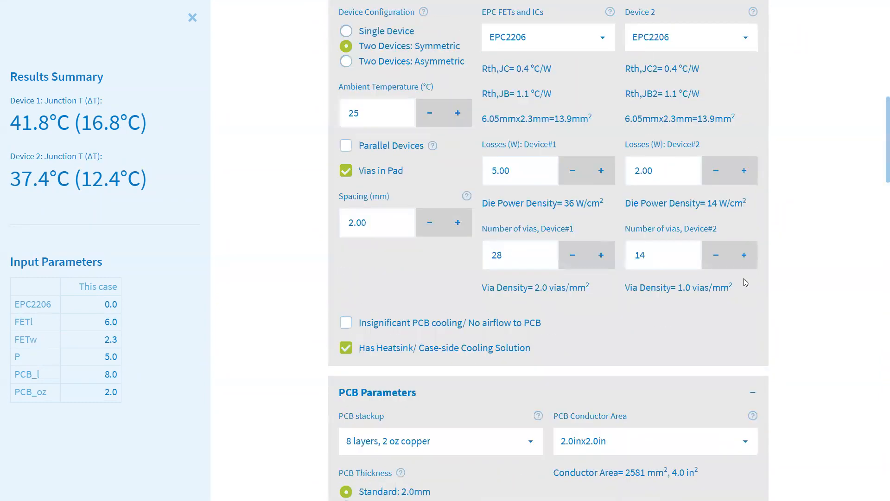
scroll(373, 163, down, 7)
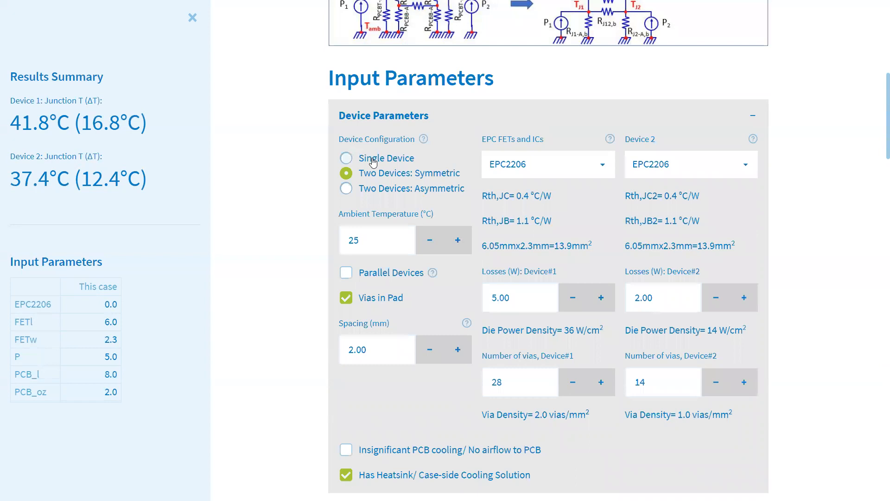
click(373, 161)
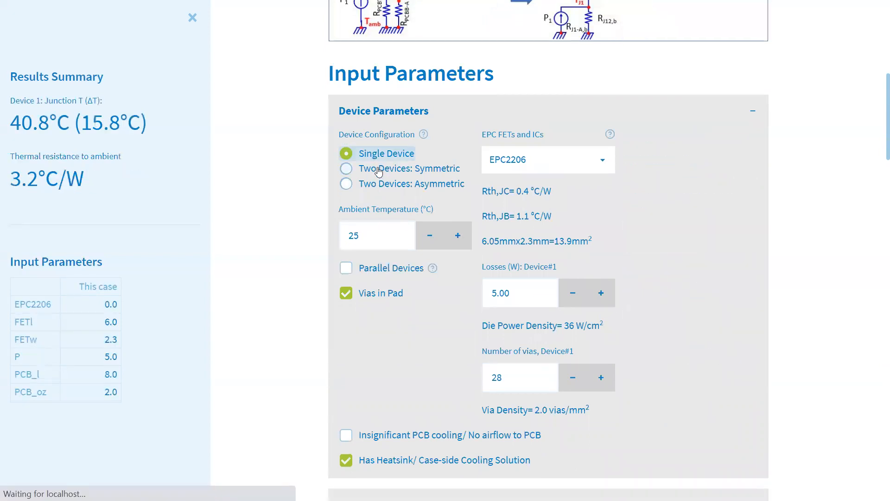
Read the help note for Parallel Devices and enable that option in the device parameters
scroll(297, 166, down, 2)
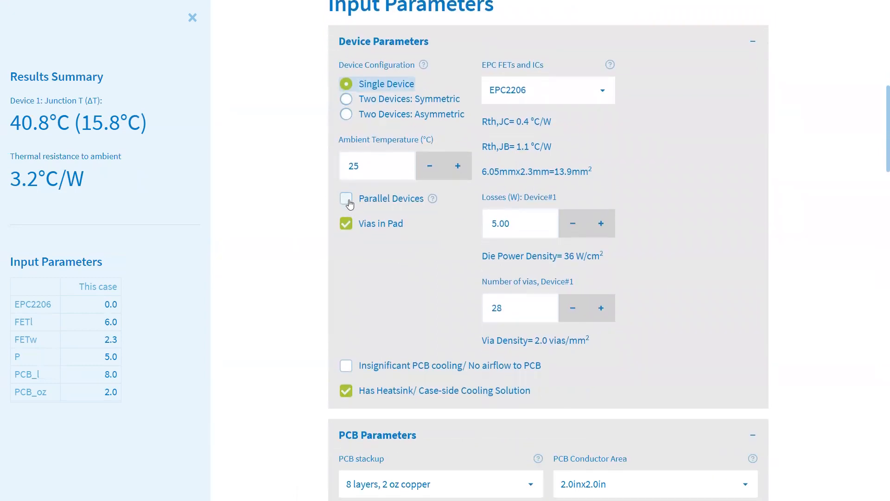
click(432, 201)
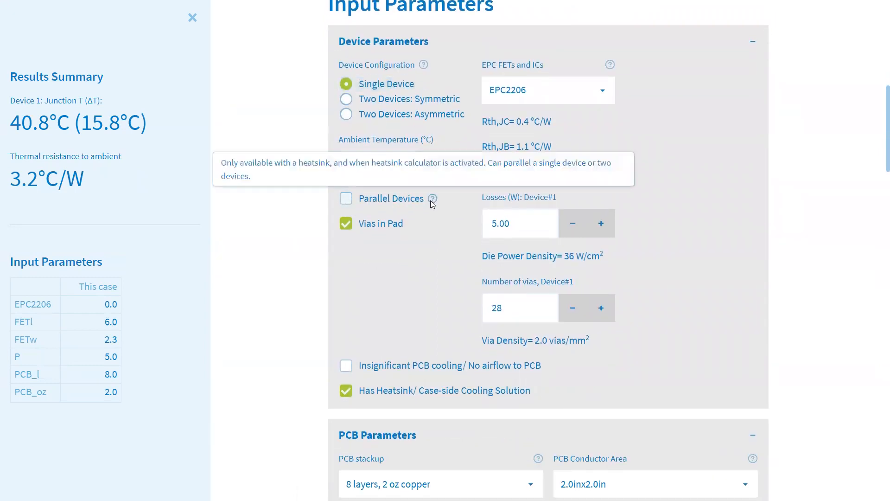
click(346, 199)
scroll(319, 194, down, 1)
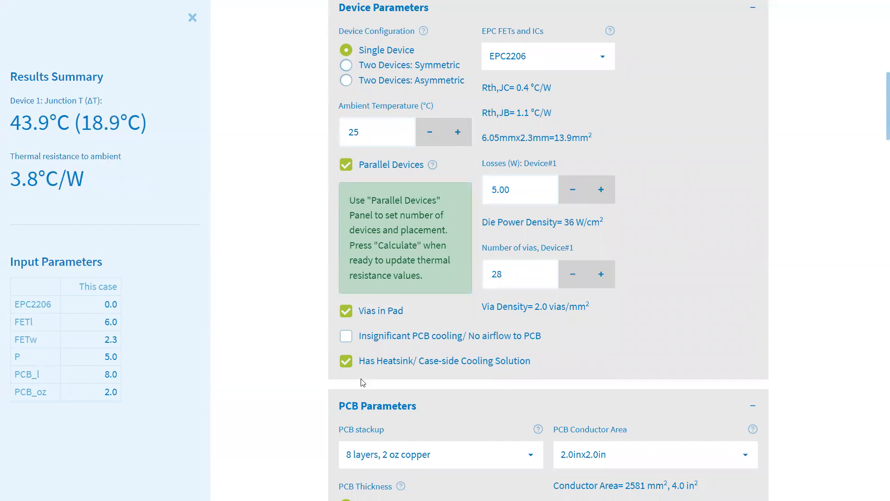
Collapse the Case-Side Cooling Parameters, PCB Parameters and Heatsink Calculator sections to bring the Parallel Devices settings into view
scroll(298, 252, down, 9)
scroll(306, 242, down, 8)
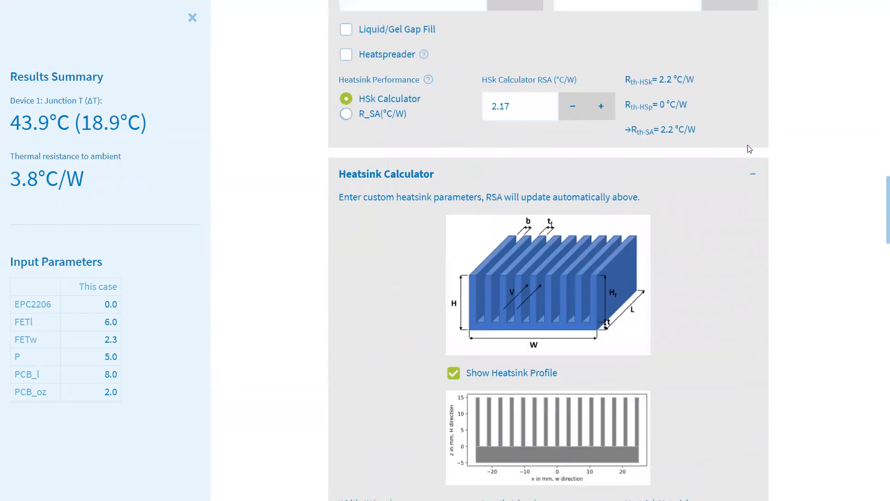
scroll(758, 121, up, 8)
click(753, 251)
scroll(754, 254, up, 5)
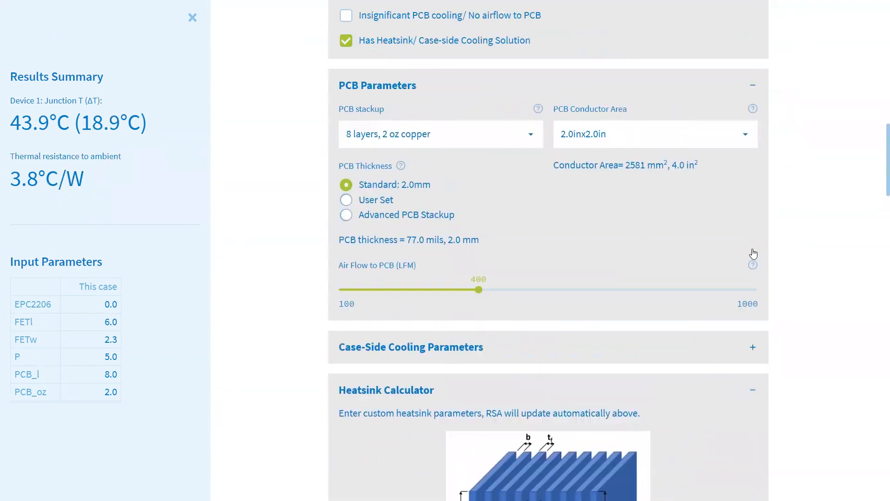
click(756, 197)
scroll(739, 265, down, 3)
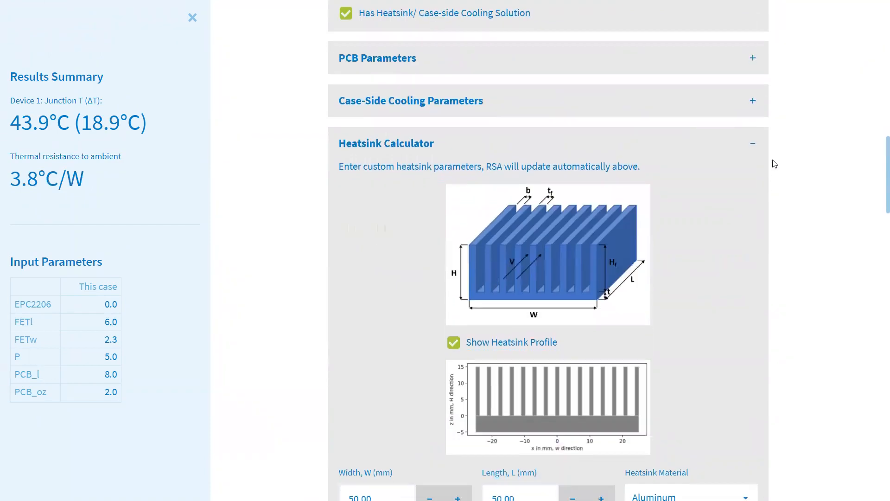
click(756, 150)
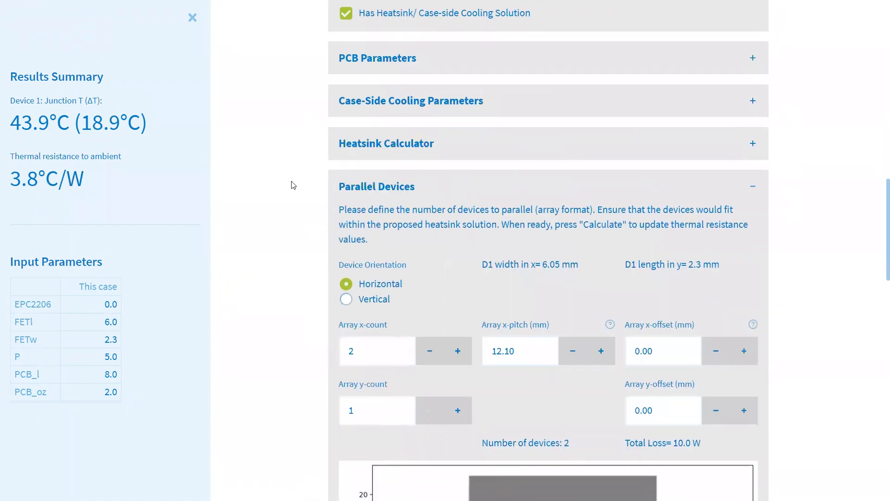
scroll(309, 160, down, 3)
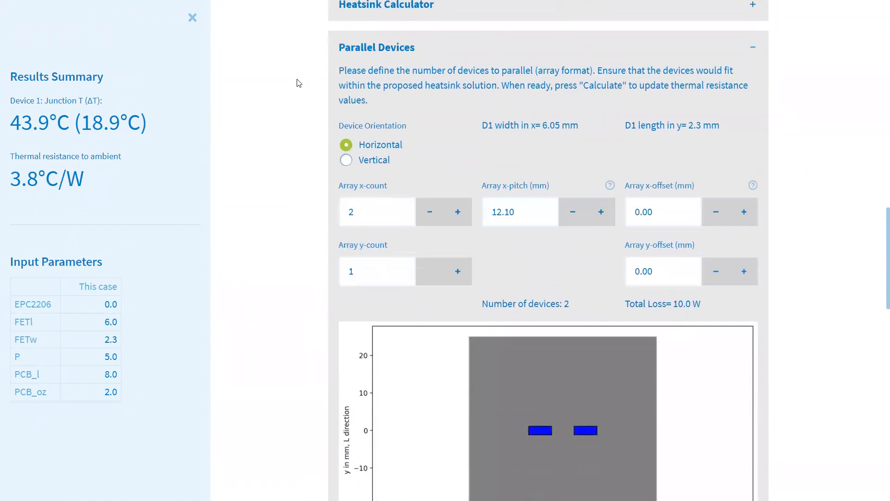
Set the parallel device array to an x-count of 3 and a y-count of 2
scroll(298, 160, down, 3)
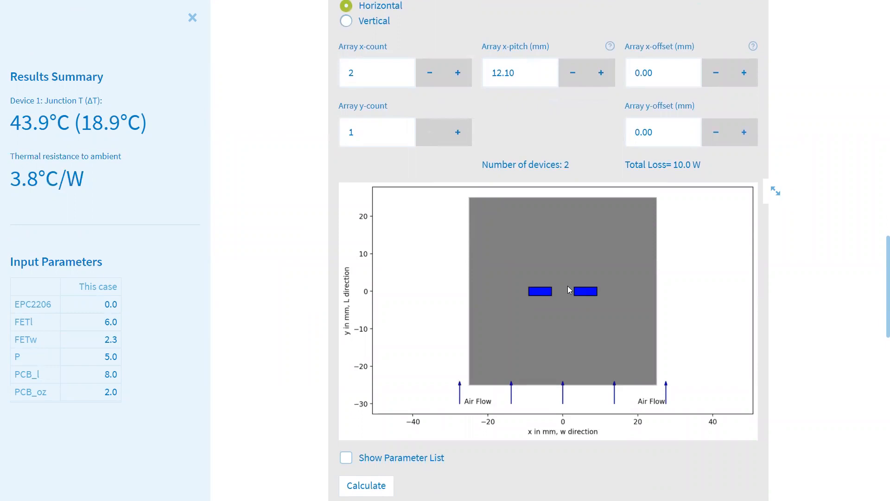
scroll(570, 288, up, 3)
scroll(541, 300, down, 2)
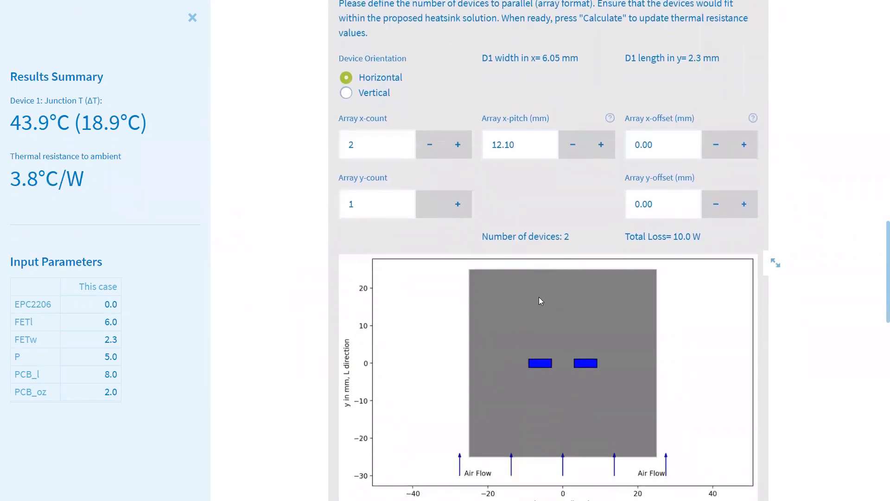
click(457, 142)
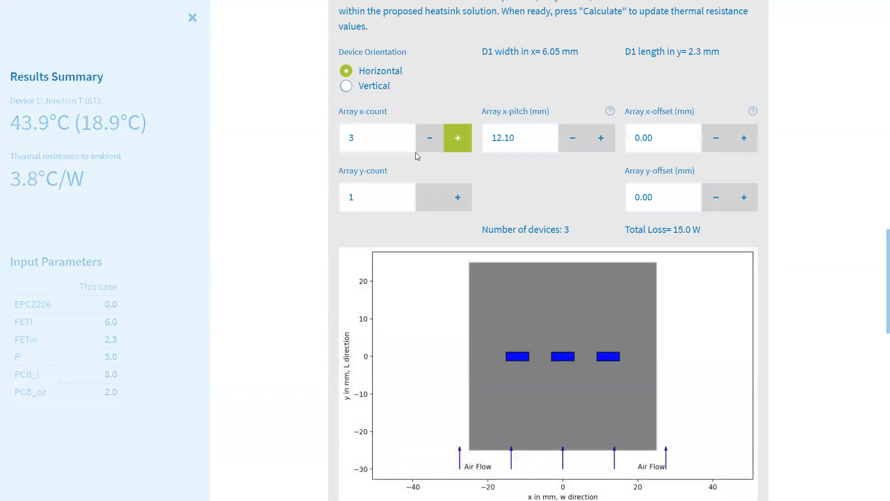
click(457, 197)
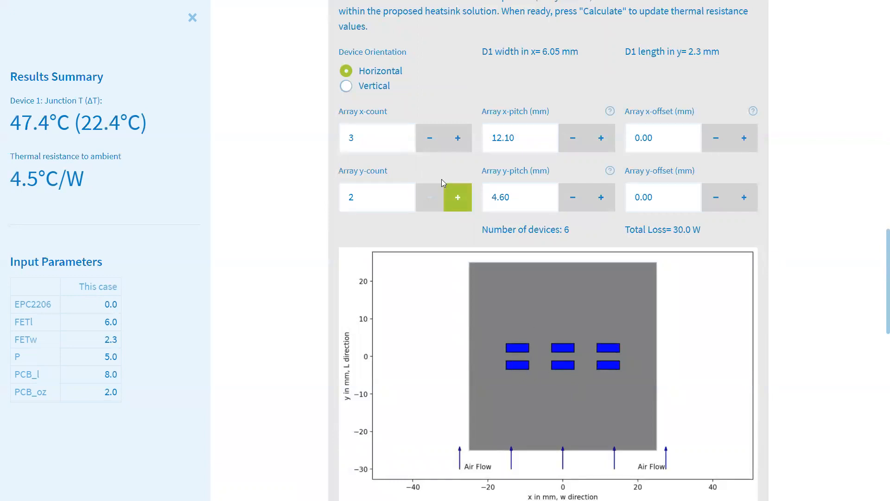
Set the array x-pitch to 15.00 mm and the array y-pitch to 10.00 mm
double_click(522, 138)
text(15.00)
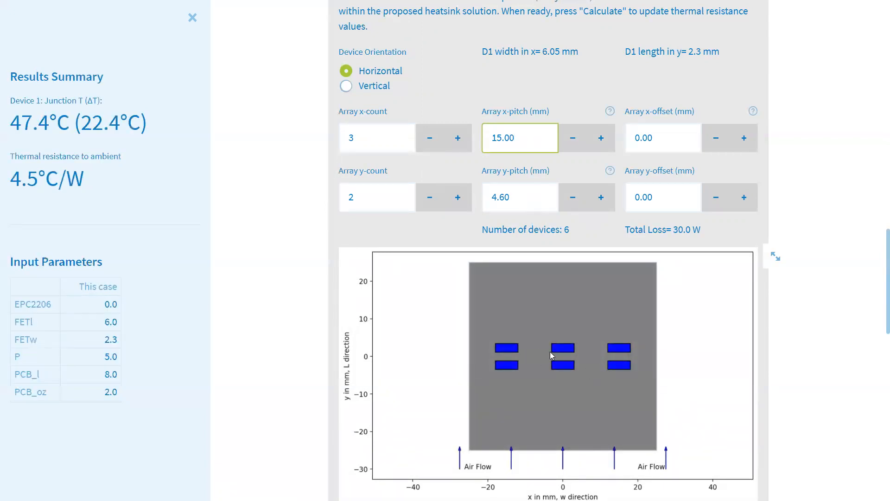
double_click(526, 197)
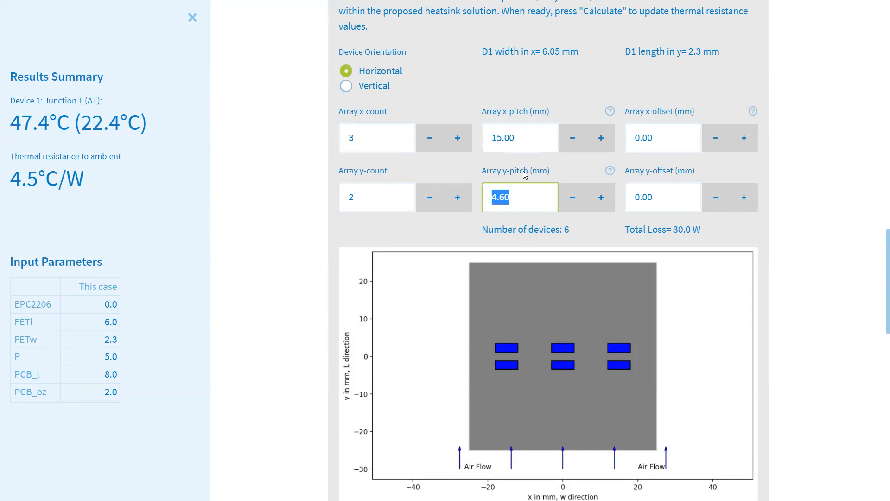
text(10.00)
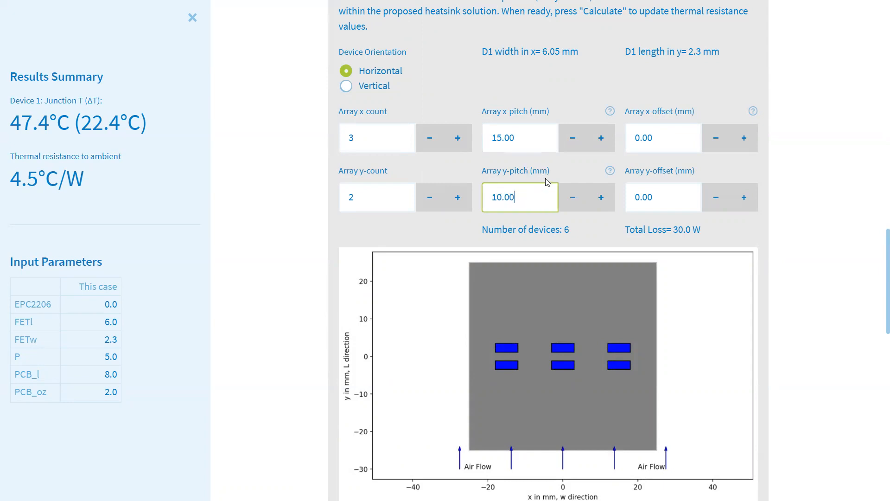
key(Return)
click(269, 196)
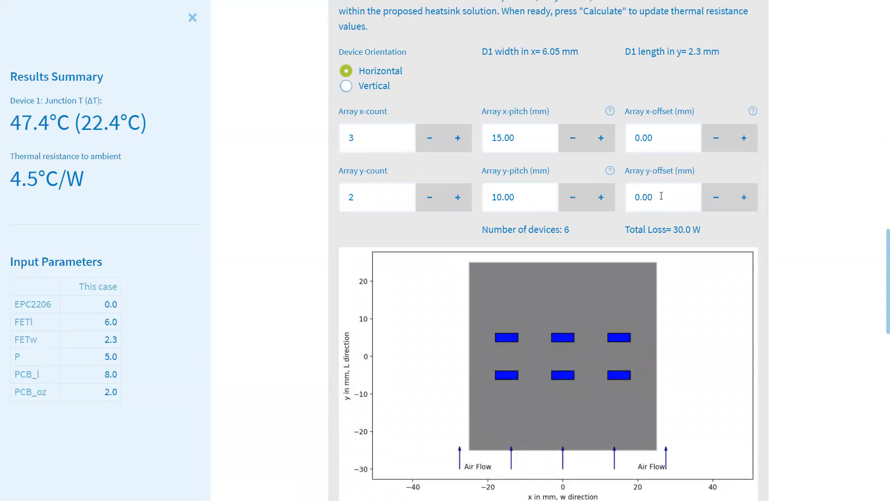
Offset the device array by 5.00 mm in x and 15.00 mm in y on the heatsink
double_click(648, 138)
text(5.00)
key(Return)
click(666, 190)
double_click(638, 197)
text(5)
key(Return)
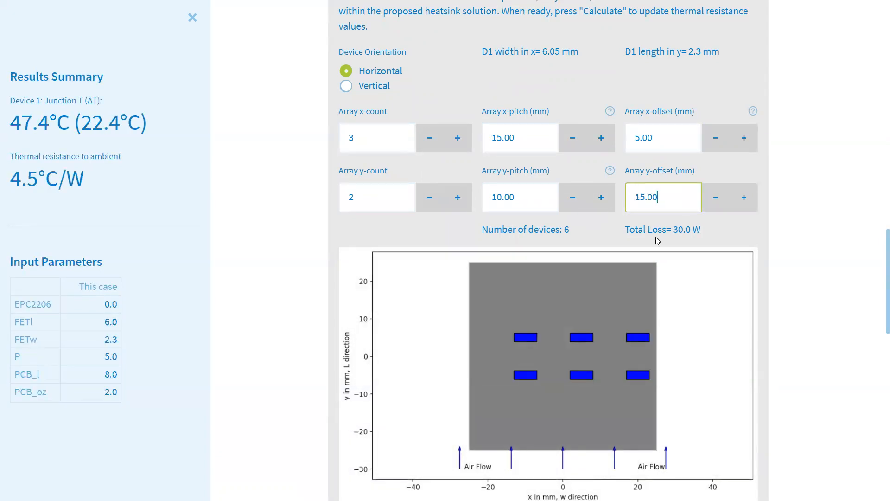
Set the array x-offset to 8.00 mm and check the device placement against the heatsink bounds in the plot
click(652, 143)
double_click(651, 147)
text(8.00)
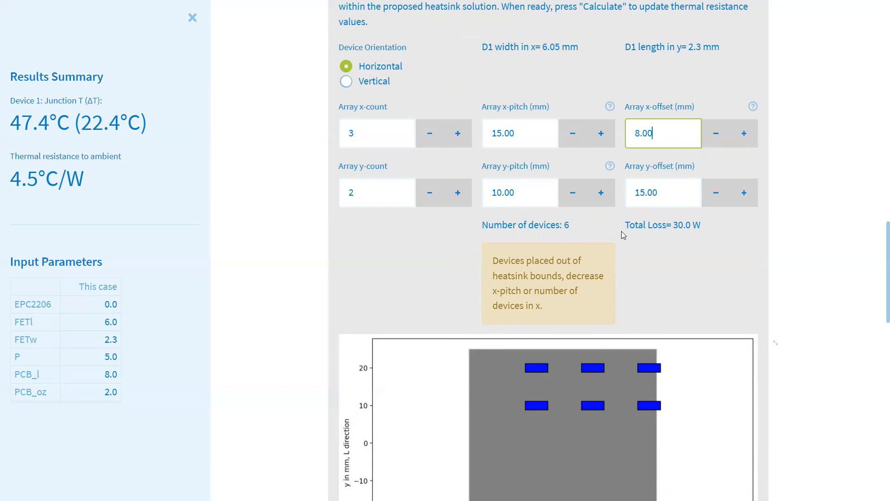
scroll(630, 317, down, 2)
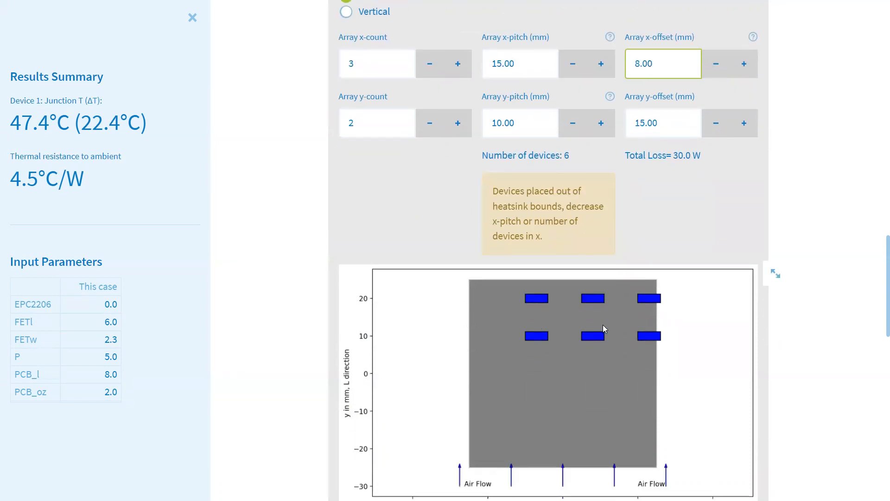
scroll(605, 328, up, 2)
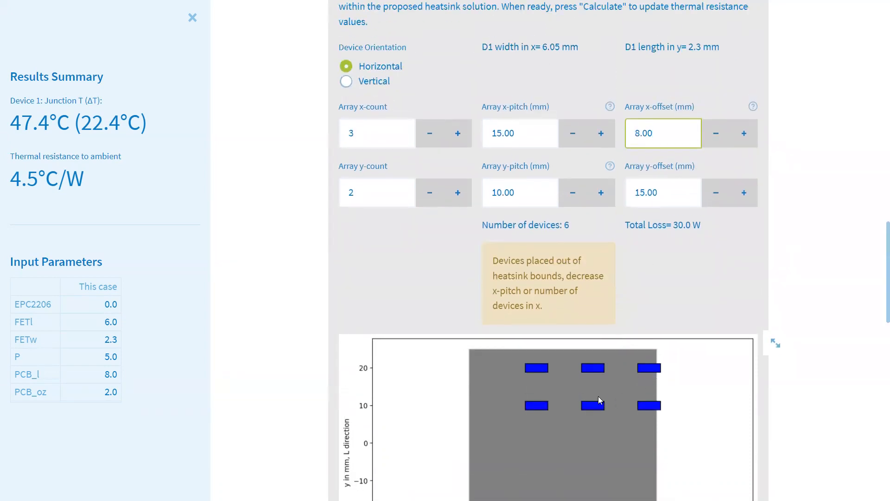
Set the array x-pitch to 6.50 mm to bring the devices within the heatsink bounds
double_click(523, 137)
text(2)
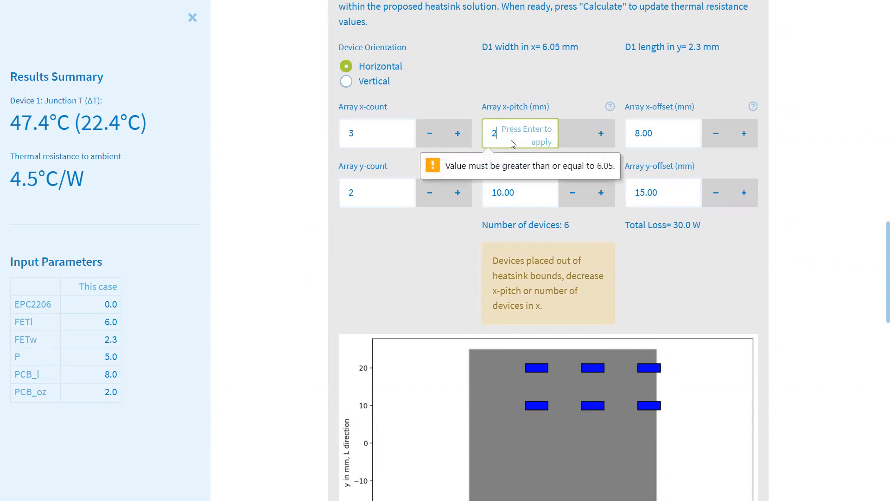
key(BackSpace)
text(6.50)
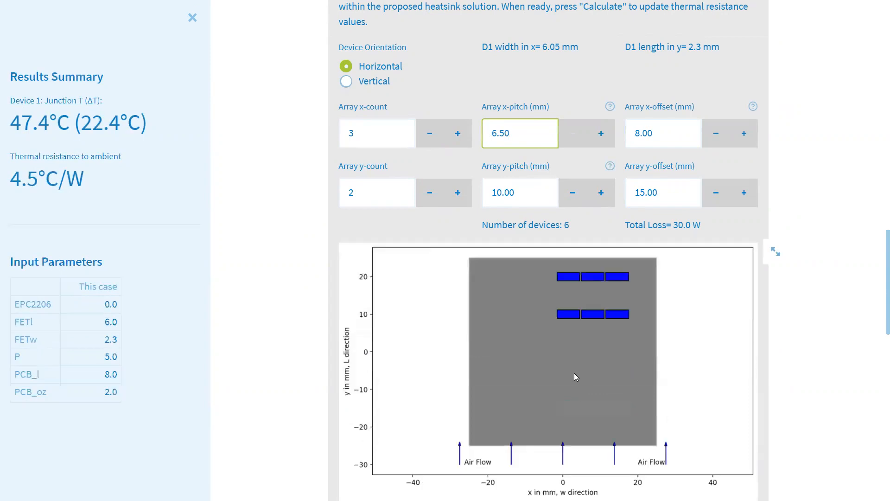
Set the array x-offset to 0 mm and the array y-offset to 10 mm
key(Tab)
key(Tab)
key(Tab)
key(Tab)
key(Tab)
text(0)
key(Tab)
text(10)
key(Return)
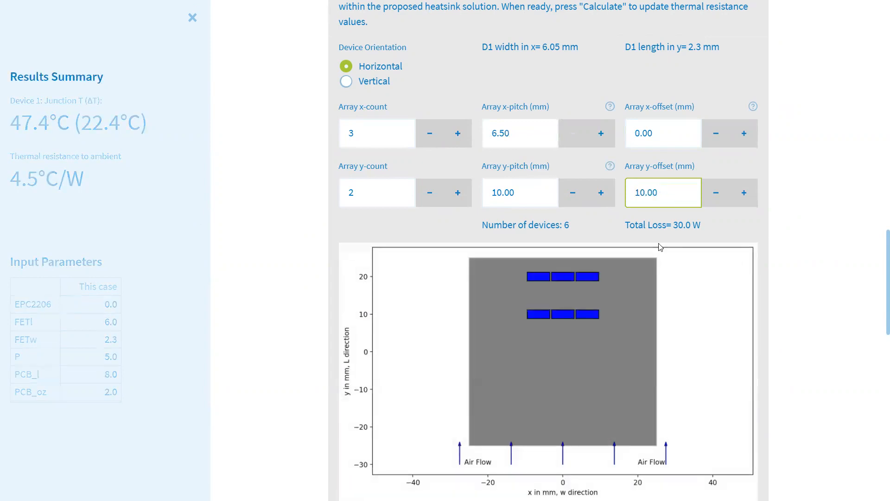
Set the array x-pitch to 15.00 mm and apply it to the layout
double_click(521, 131)
text(15.00)
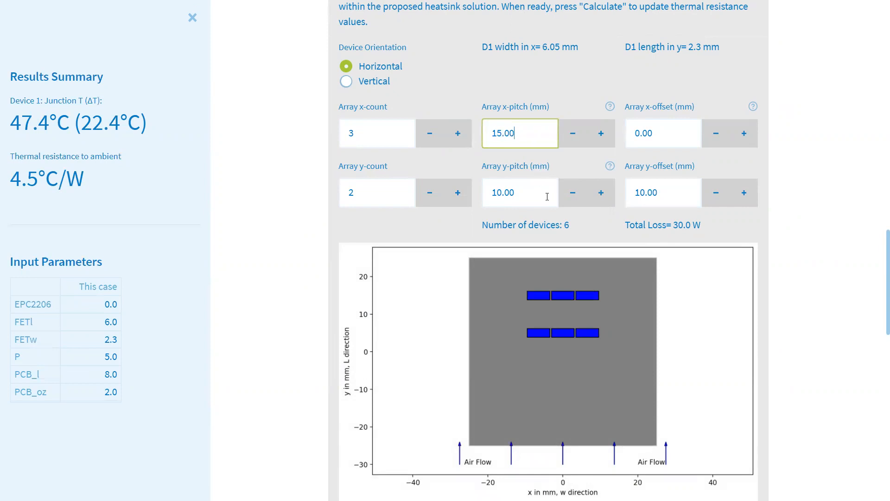
key(Return)
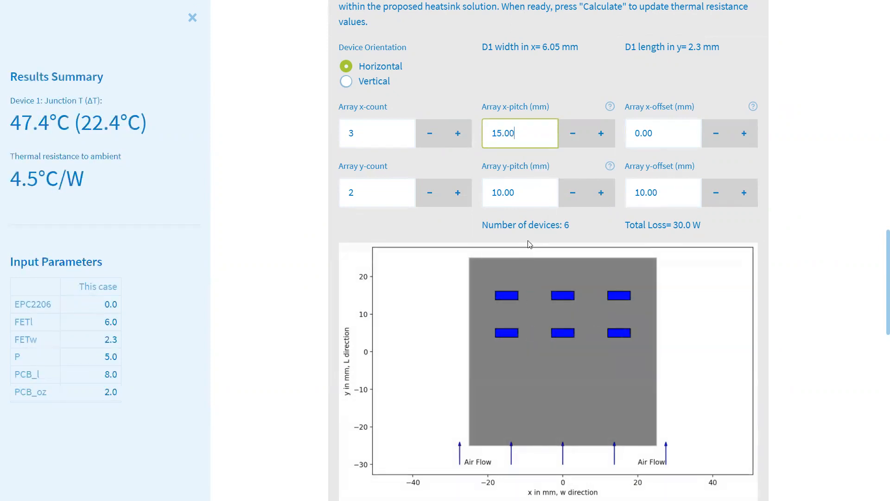
scroll(529, 244, down, 1)
click(447, 158)
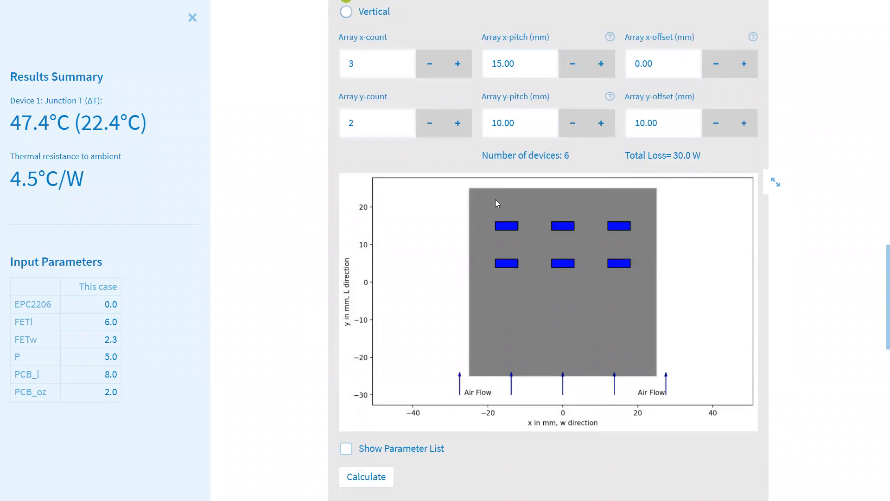
Calculate the thermal solution for the parallel device array
scroll(465, 202, down, 3)
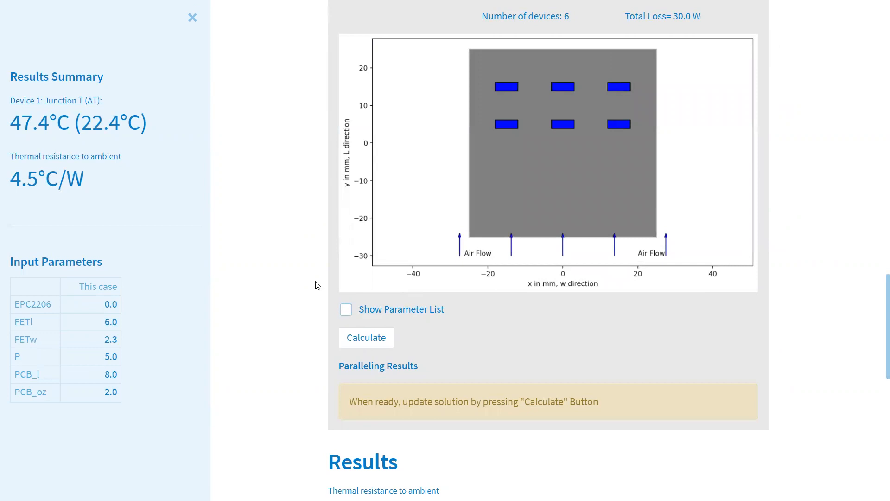
scroll(301, 260, down, 1)
click(365, 267)
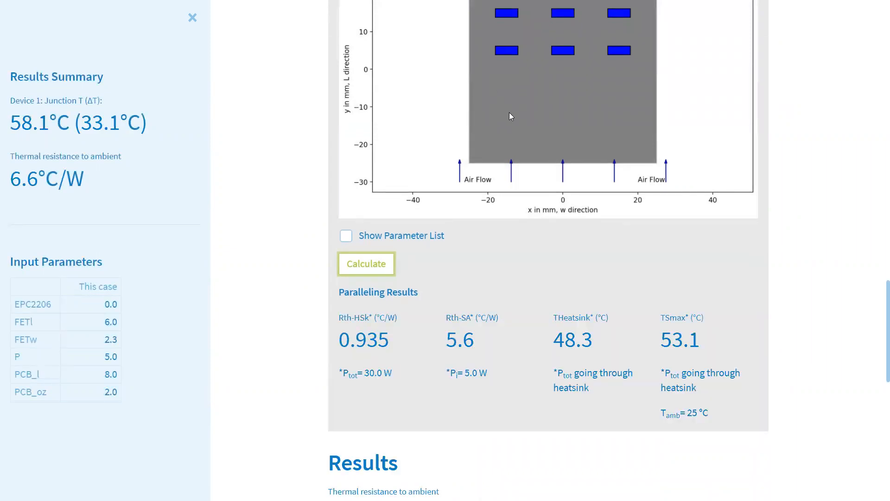
Examine the Paralleling Results against the array layout, focusing on Rth-SA and its per-device power
scroll(510, 116, up, 1)
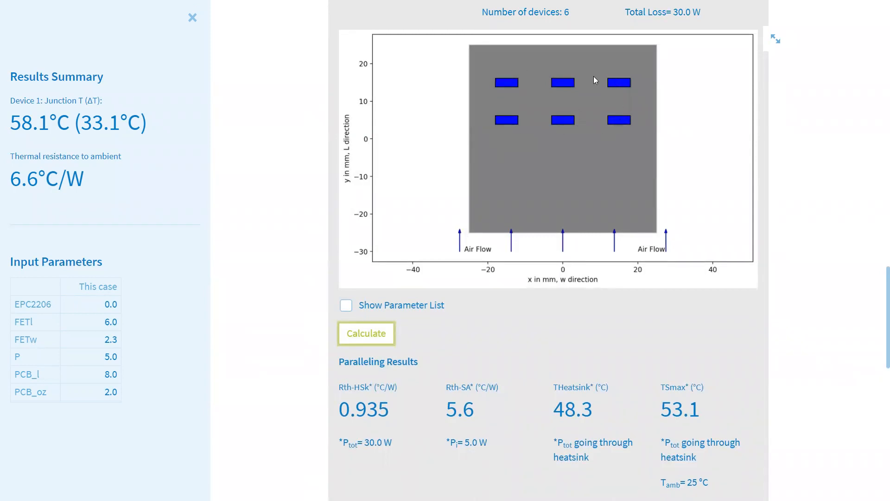
scroll(551, 162, down, 3)
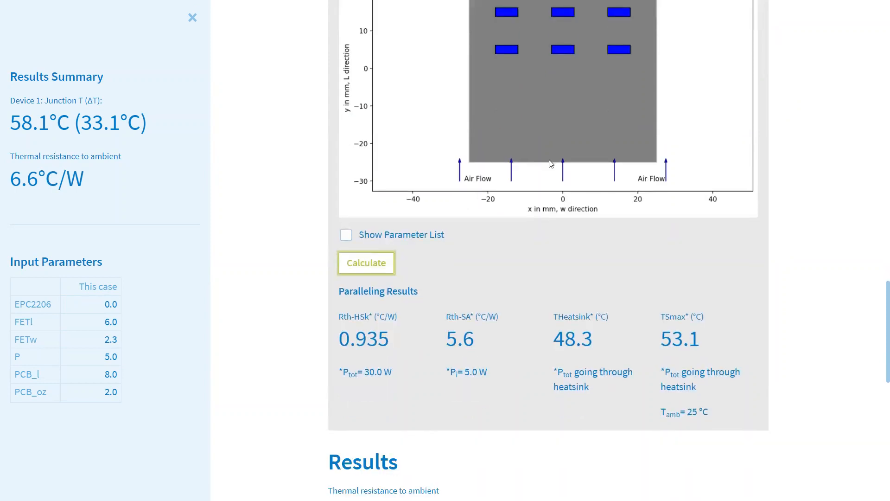
scroll(483, 268, up, 2)
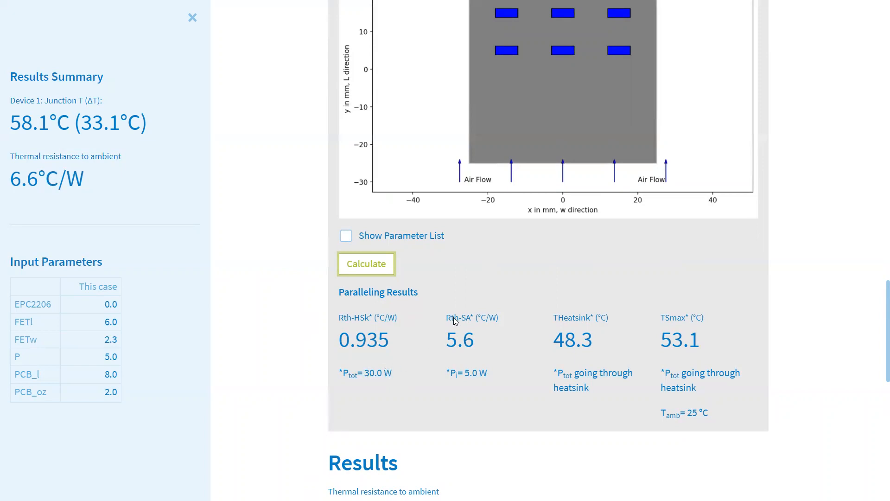
drag(446, 318, 477, 319)
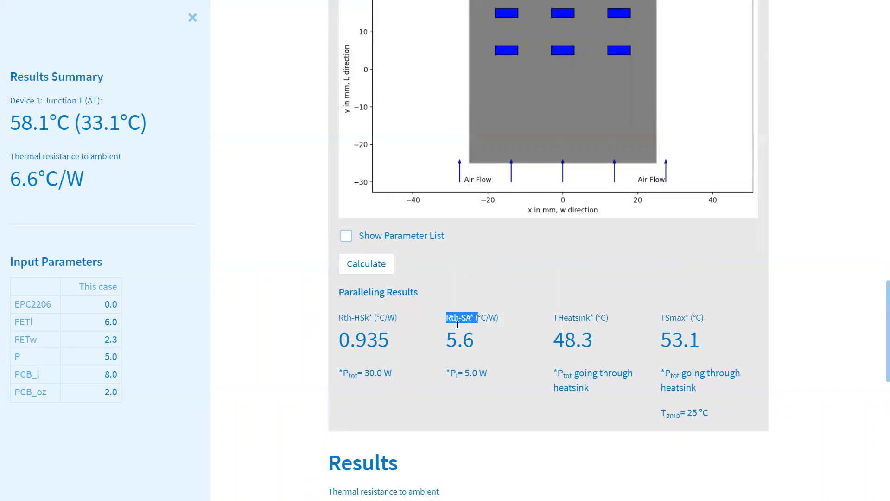
click(462, 321)
drag(454, 372, 486, 371)
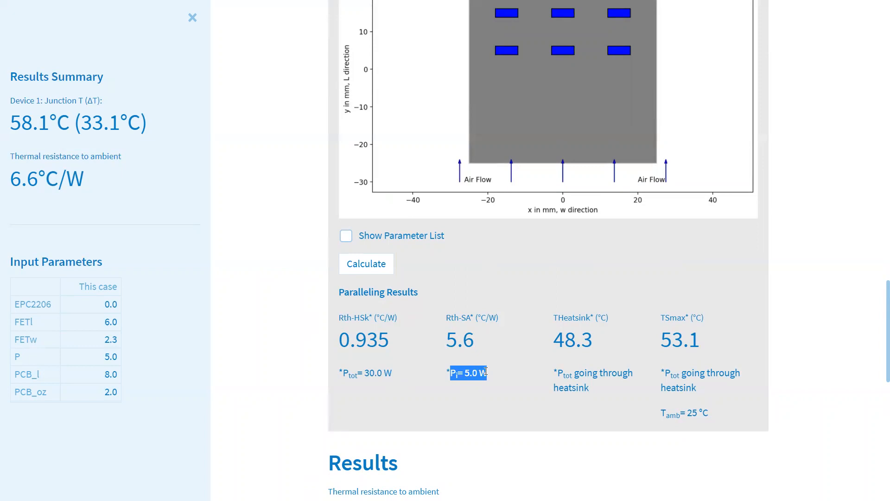
click(485, 372)
drag(447, 338, 473, 344)
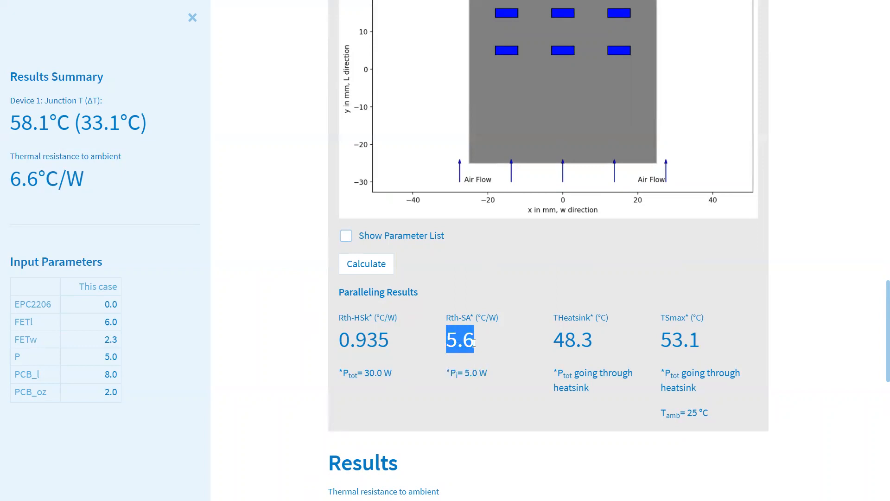
Expand the Case-Side Cooling Parameters section and check the heatsink resistance taken from the HSk Calculator
scroll(473, 350, up, 1)
scroll(473, 350, up, 12)
scroll(474, 359, down, 3)
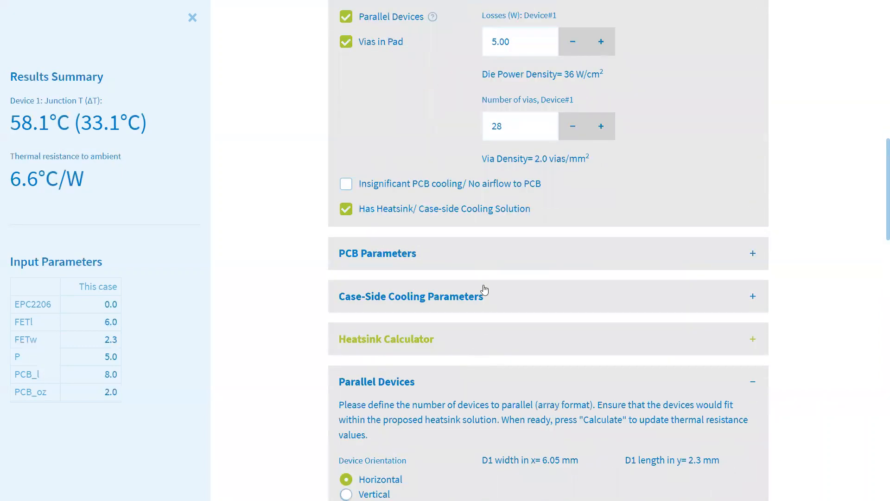
click(487, 270)
scroll(486, 241, down, 10)
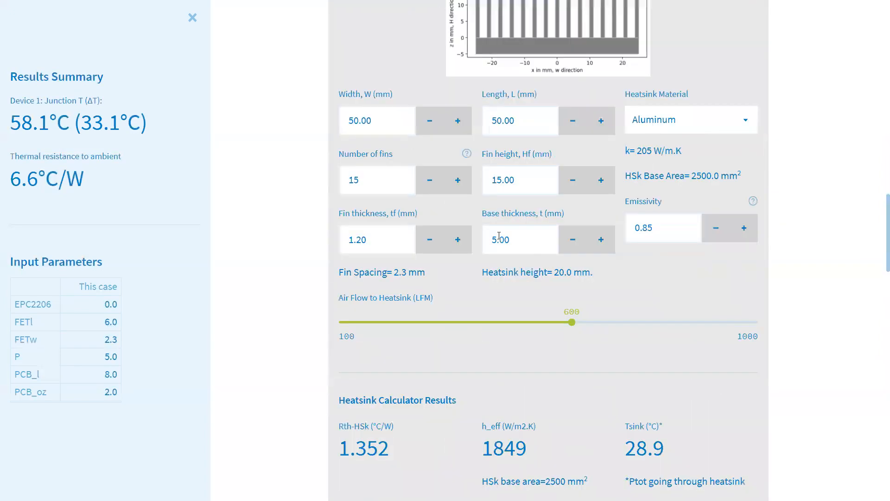
scroll(480, 121, up, 7)
click(480, 121)
click(513, 79)
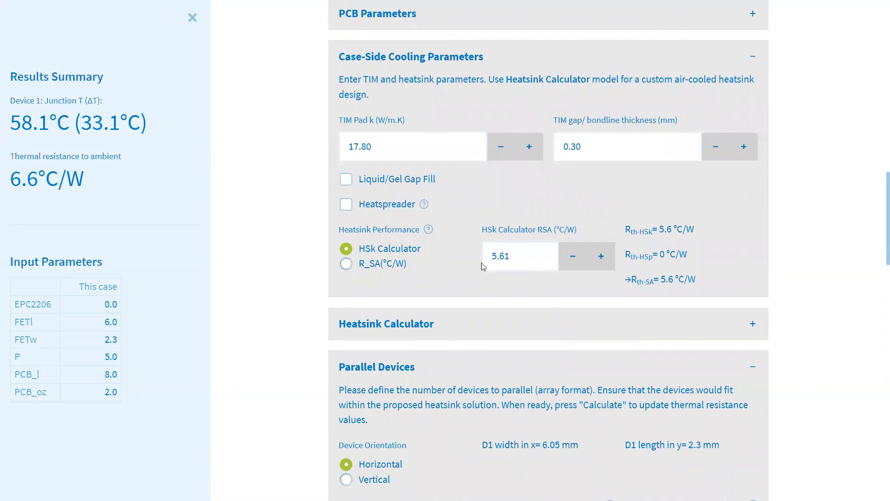
scroll(288, 278, down, 15)
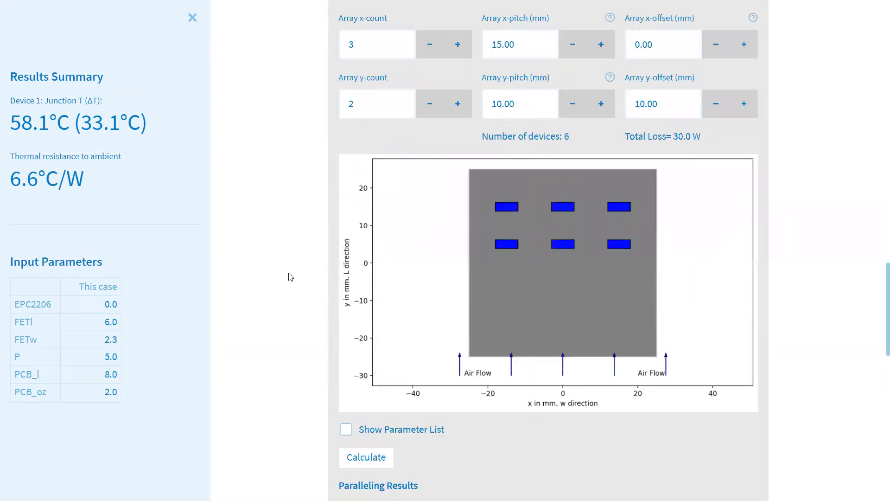
Recalculate the parallel array with Show Parameter List enabled and review each device's case temperature in the Paralleling Results
scroll(293, 275, down, 1)
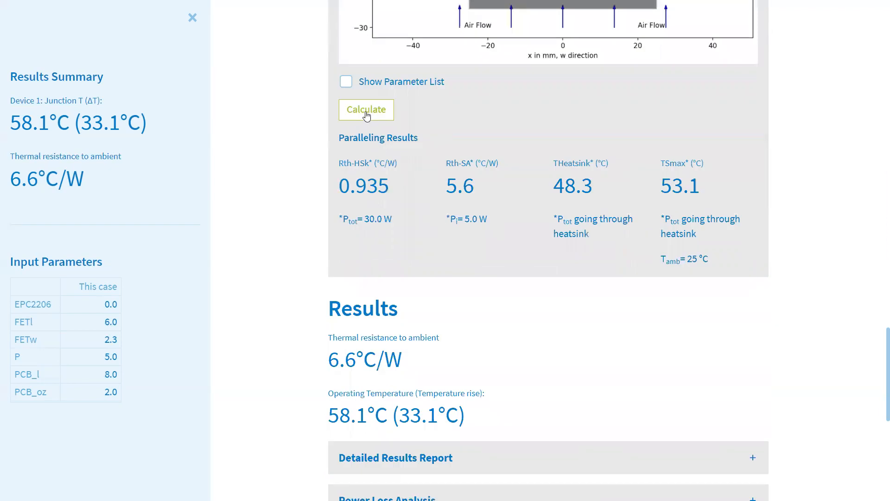
click(346, 82)
click(367, 110)
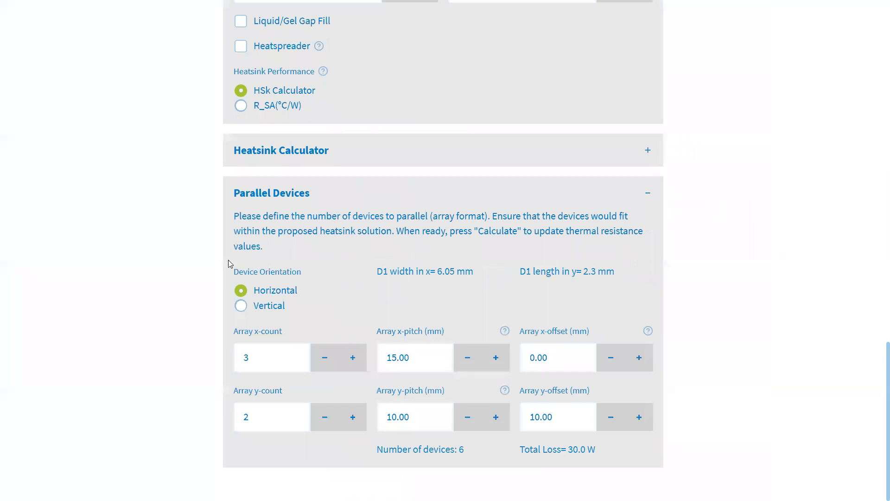
scroll(315, 246, down, 12)
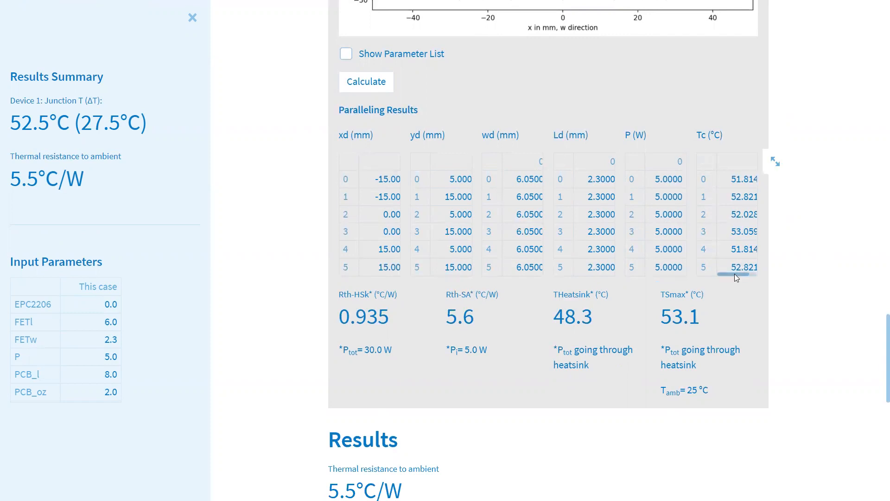
drag(736, 274, 744, 274)
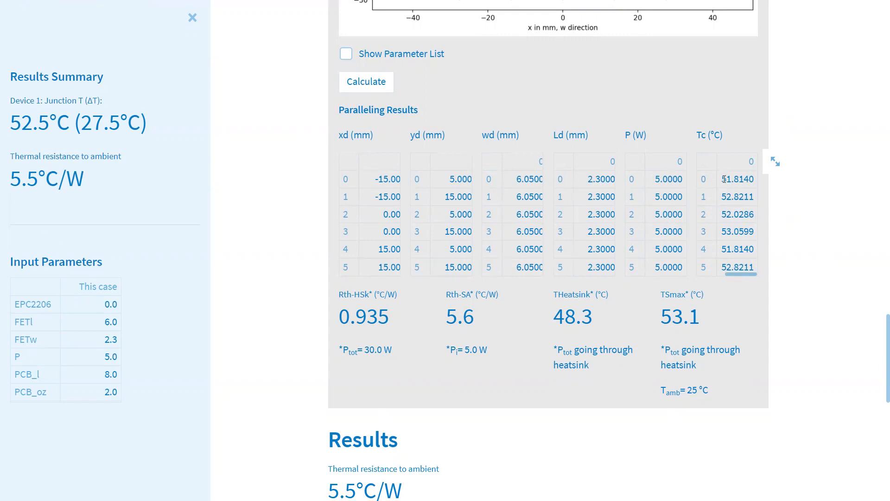
scroll(746, 298, down, 2)
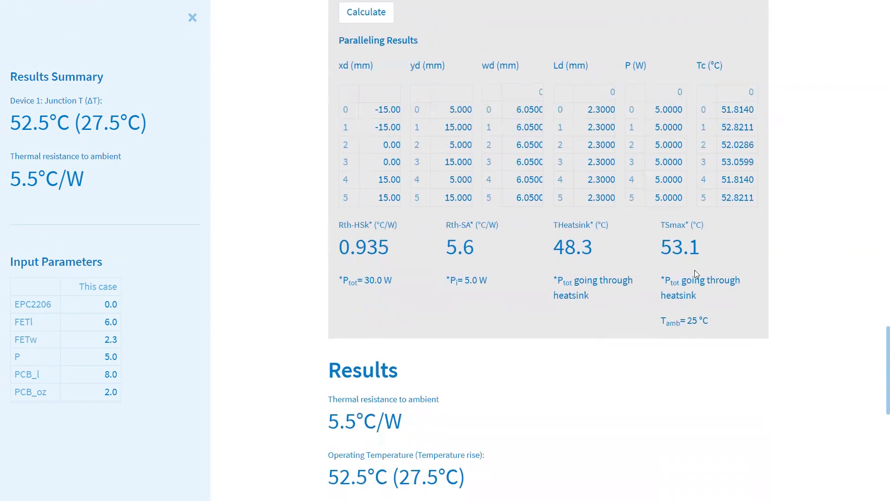
Set the parallel array's y-offset to 0.00 mm
scroll(438, 255, down, 2)
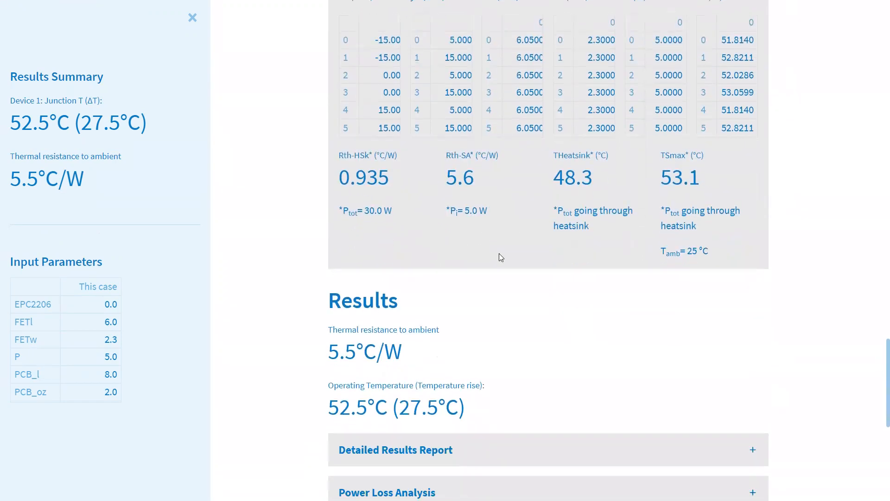
scroll(503, 298, up, 10)
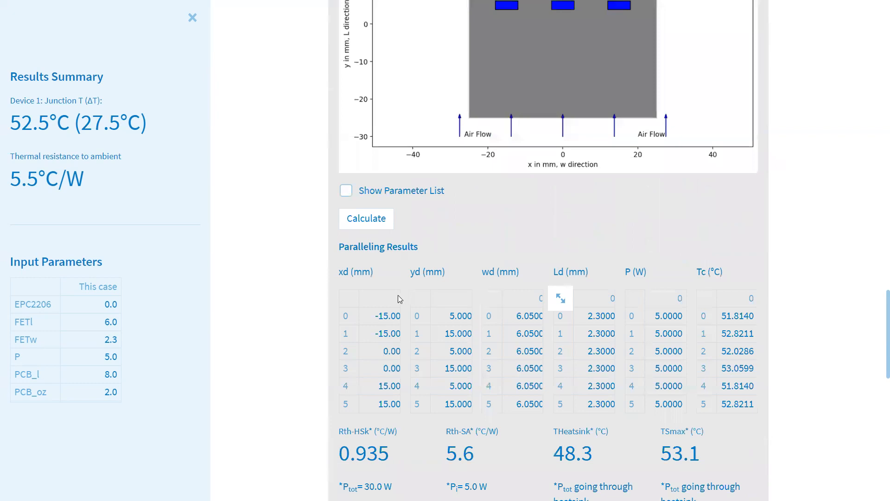
scroll(543, 274, up, 8)
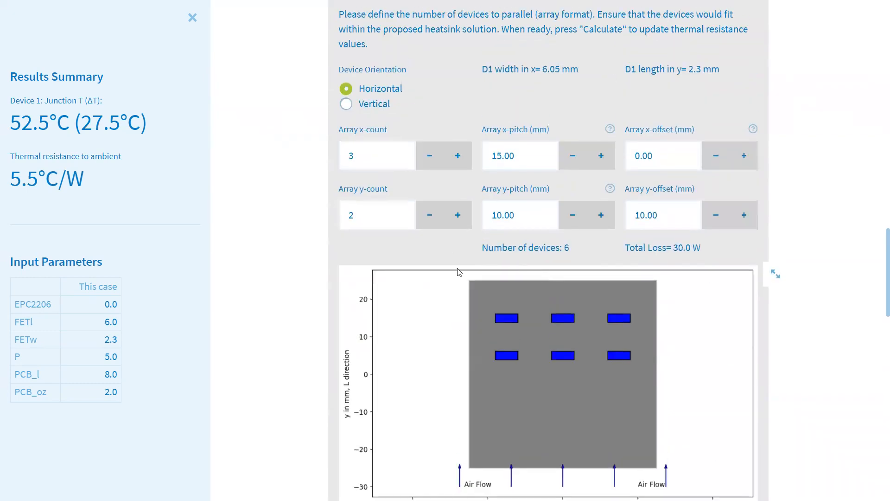
scroll(466, 257, up, 6)
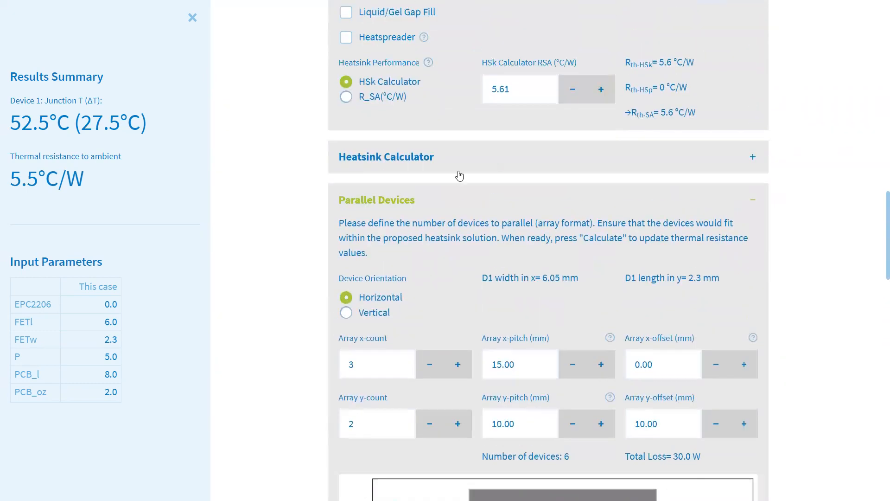
scroll(477, 258, down, 14)
scroll(520, 208, up, 4)
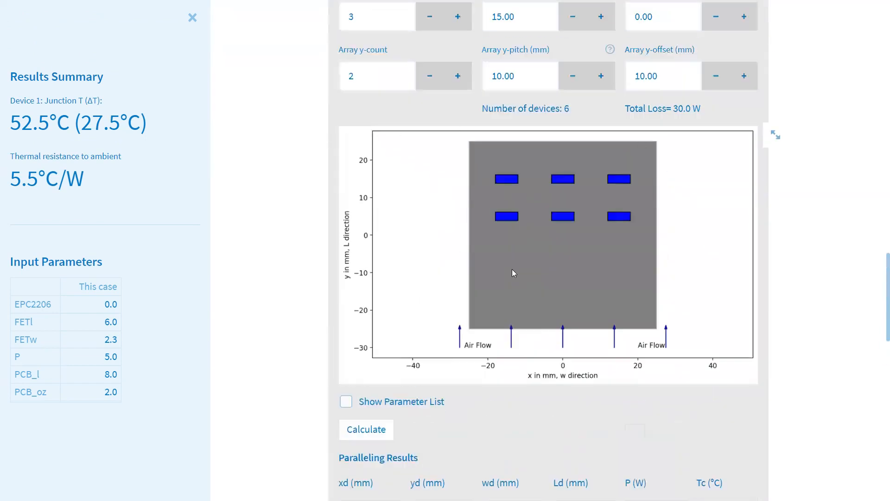
scroll(631, 184, up, 2)
double_click(645, 145)
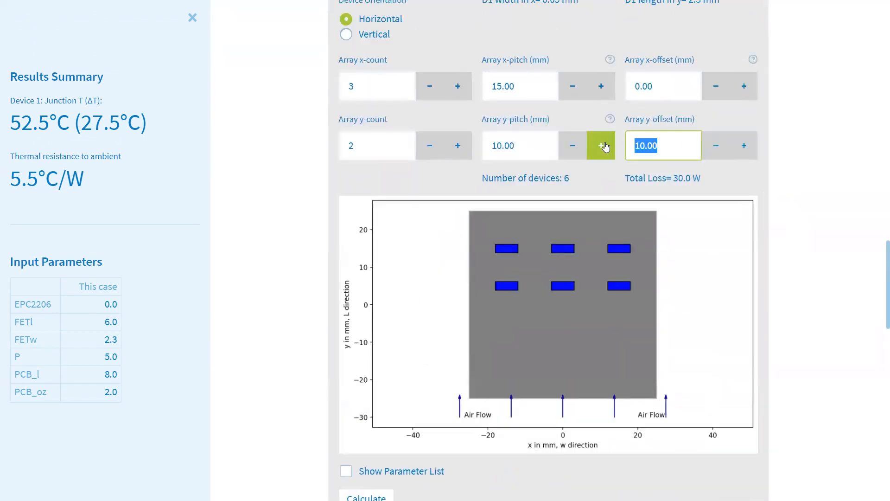
text(0.00)
key(Return)
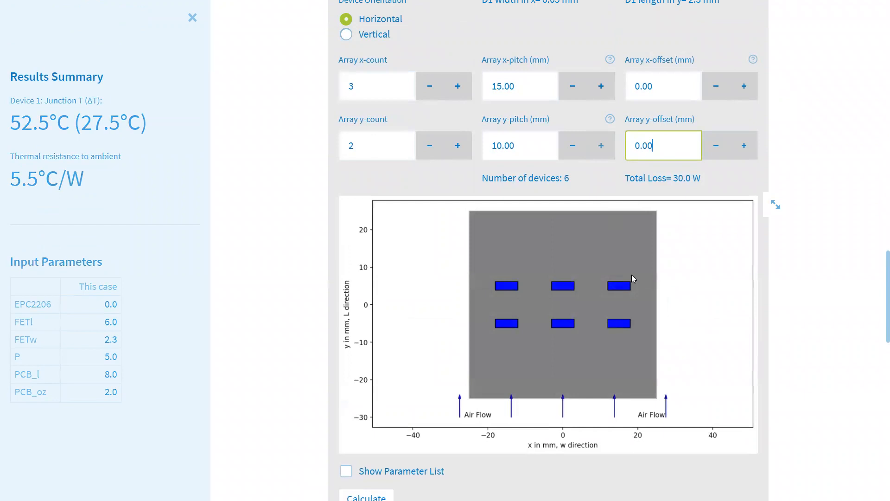
Change the device configuration to Two Devices: Asymmetric and choose EPC2218 as Device 2
scroll(636, 283, up, 2)
scroll(556, 269, up, 20)
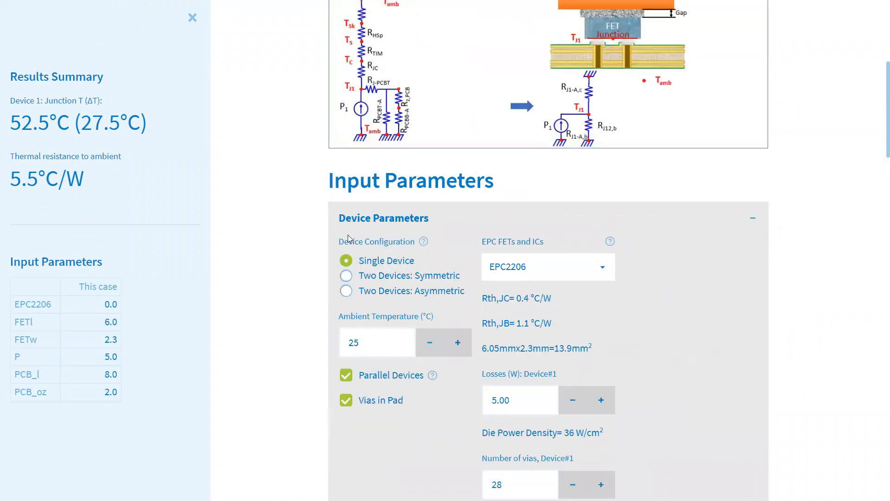
scroll(374, 136, down, 3)
click(371, 152)
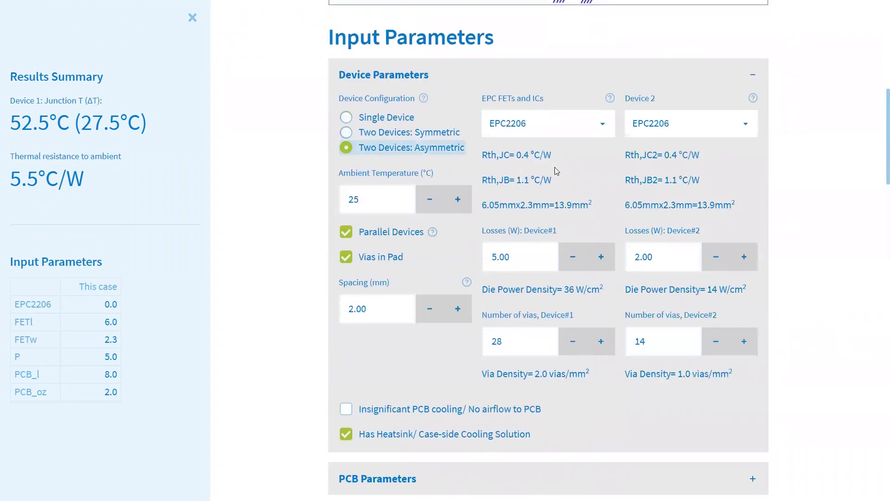
click(677, 110)
key(BackSpace)
key(BackSpace)
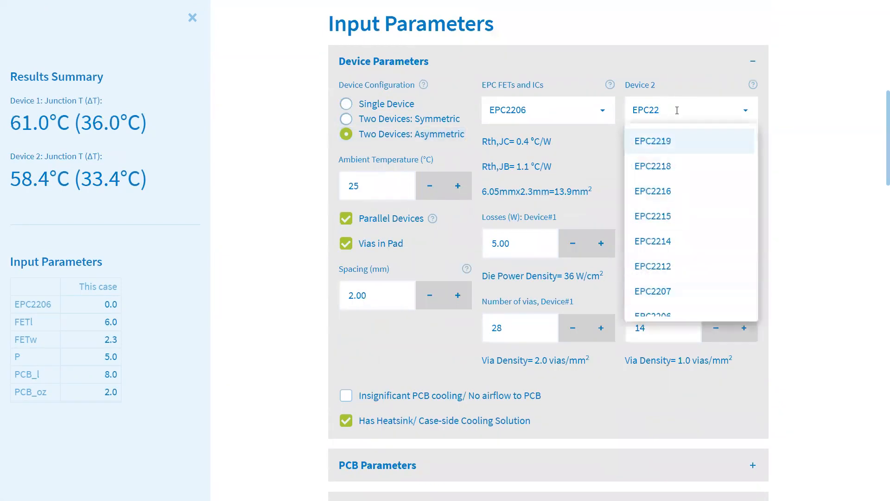
text(18)
key(Return)
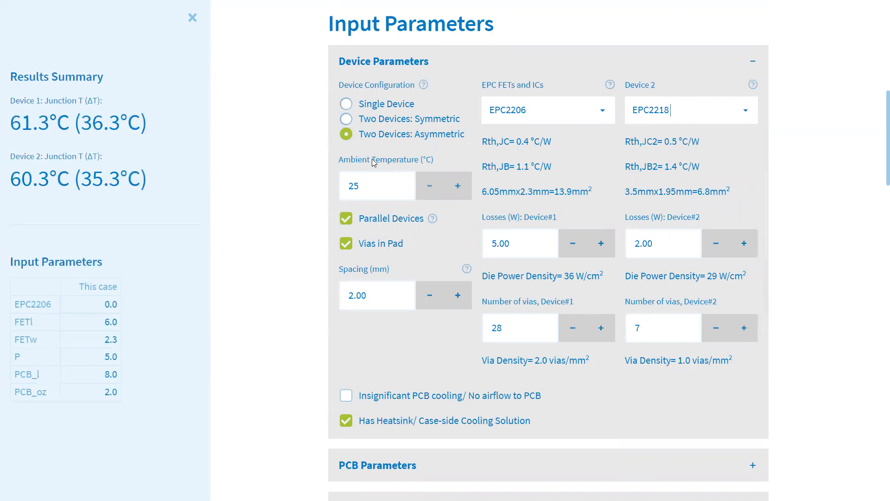
Check the two-device array layout and reduce the array y-count to 1
scroll(536, 175, down, 20)
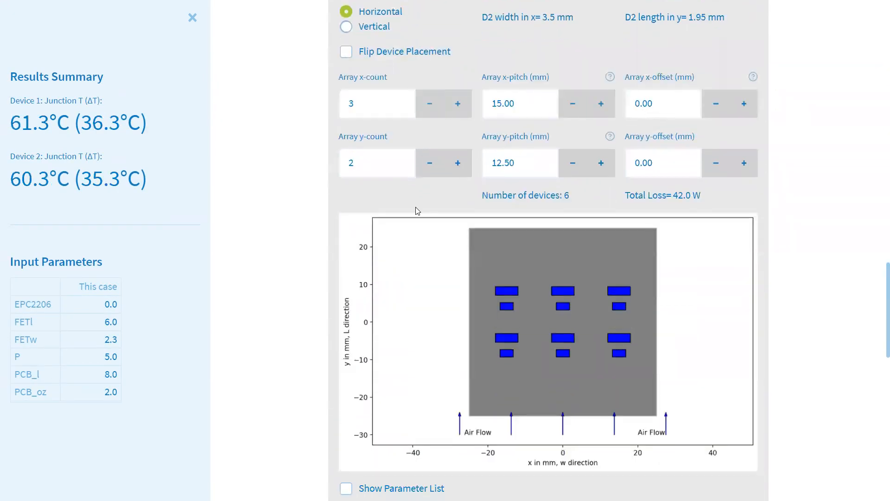
scroll(417, 211, down, 1)
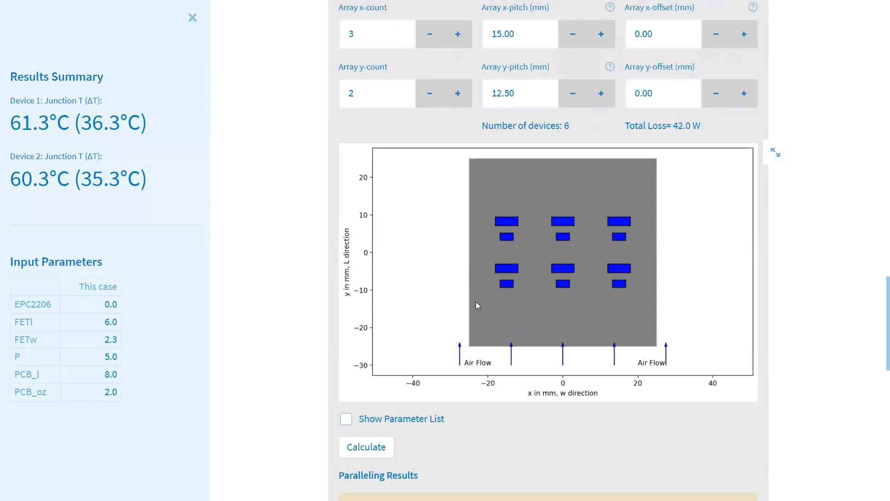
scroll(632, 220, up, 1)
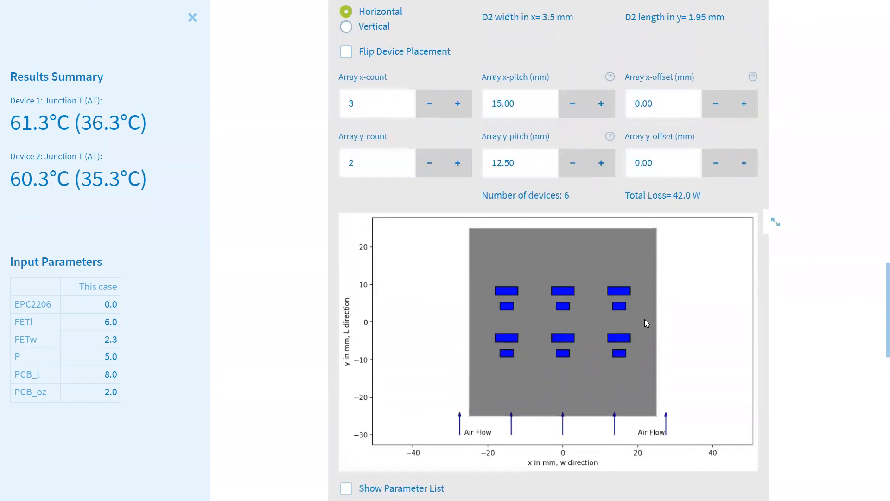
click(429, 162)
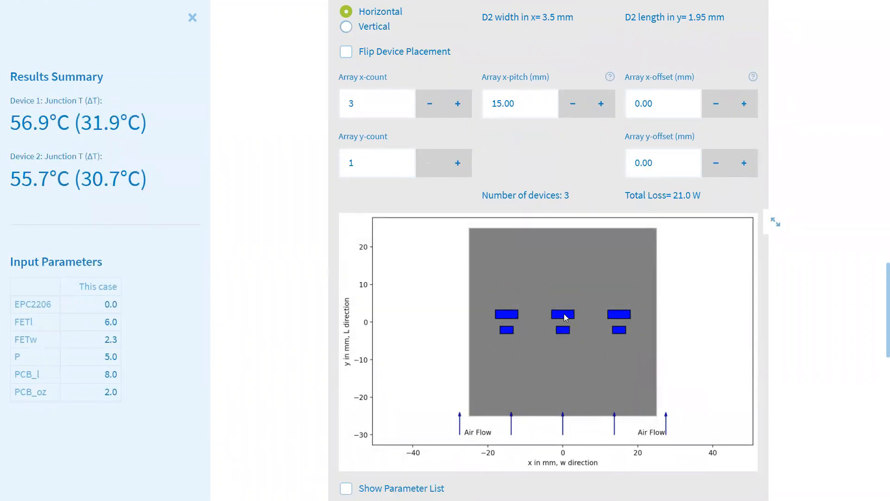
Set the array's device orientation to Vertical, and try Flip Device Placement before turning it back off
scroll(306, 186, up, 2)
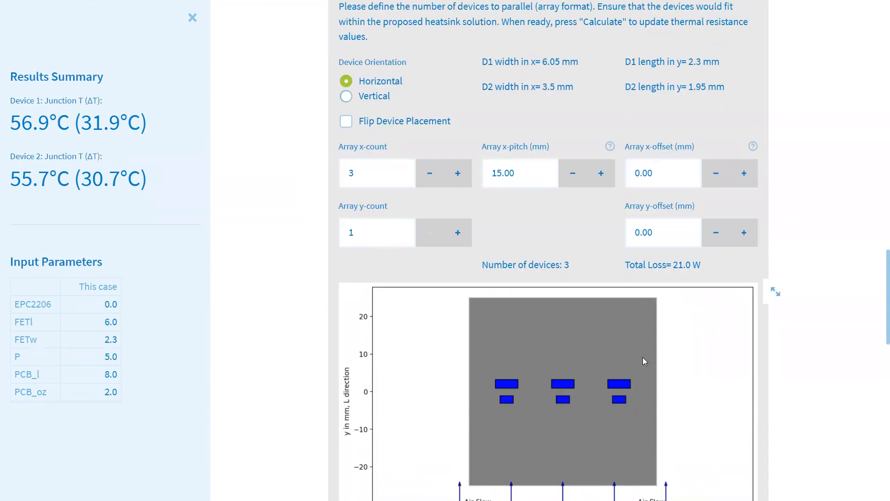
click(373, 98)
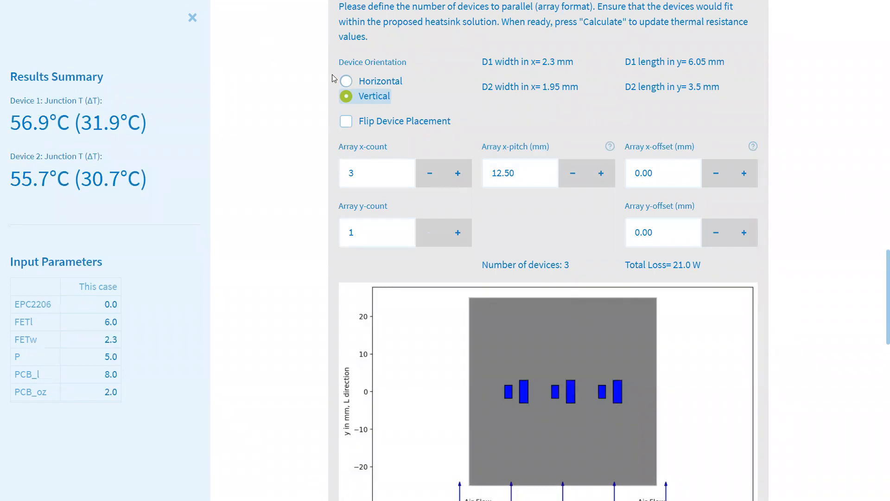
click(367, 86)
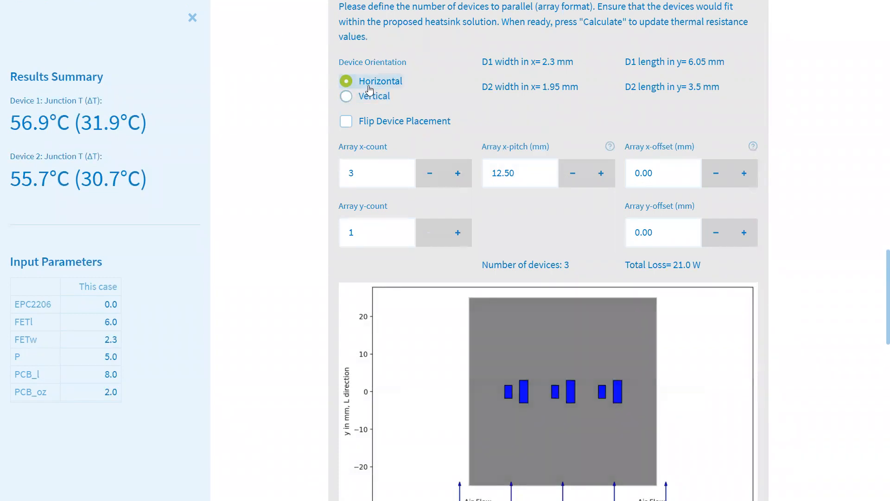
click(372, 96)
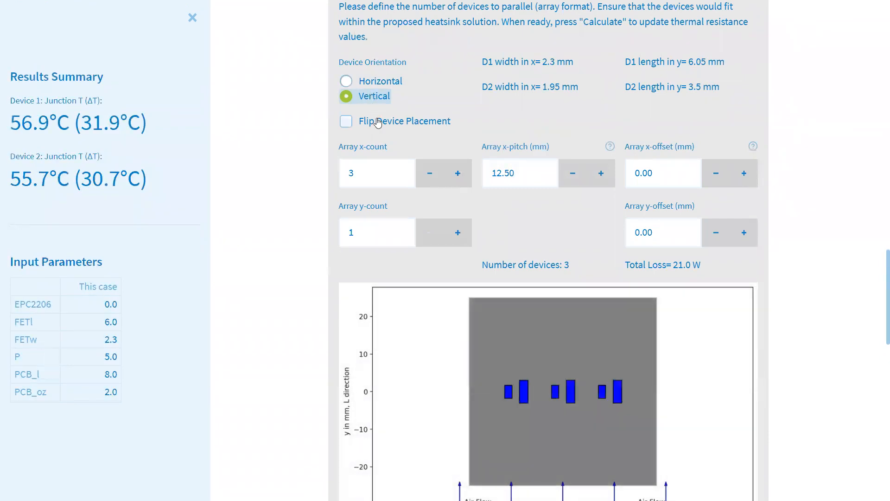
click(378, 122)
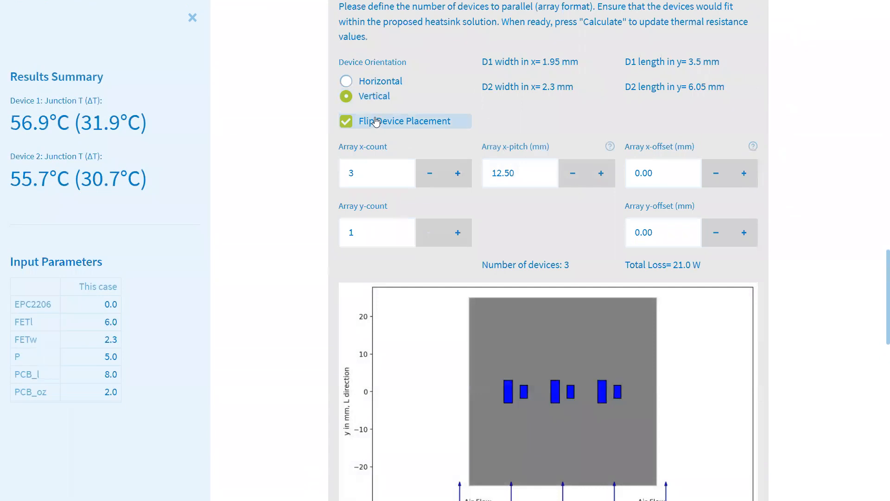
click(376, 122)
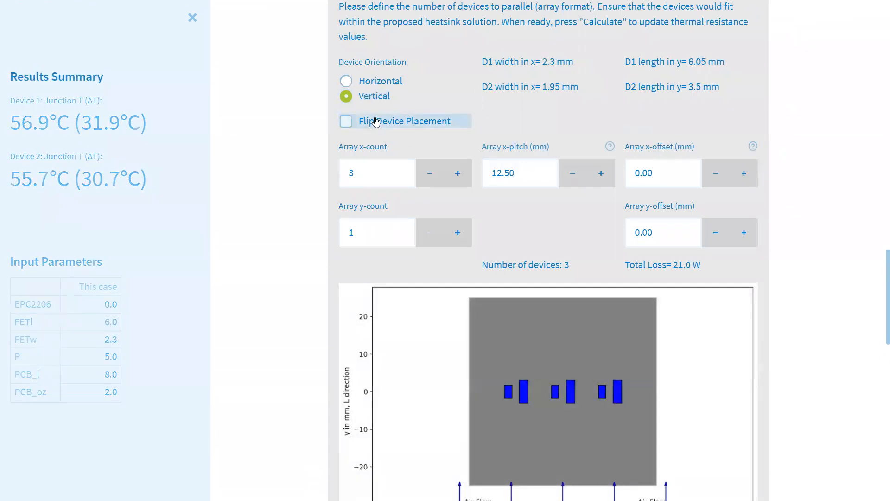
Calculate the thermal solution for the vertical asymmetric array and review the junction temperatures of both devices
scroll(299, 114, down, 7)
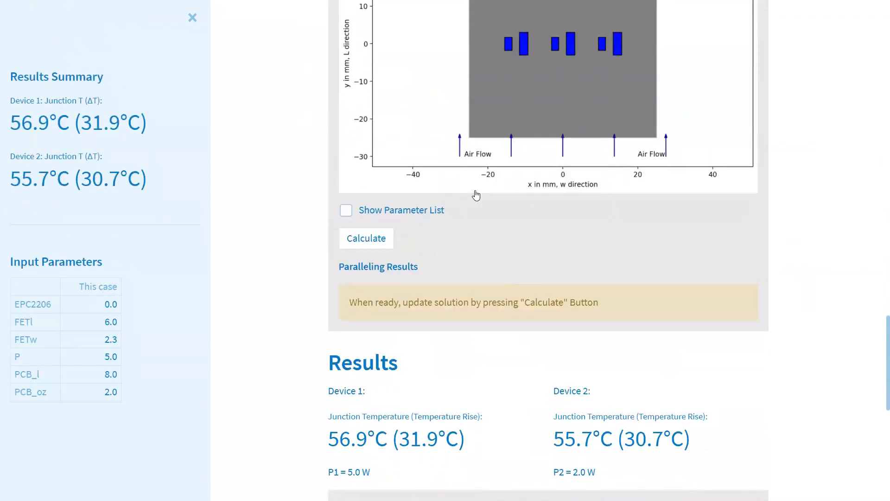
click(368, 246)
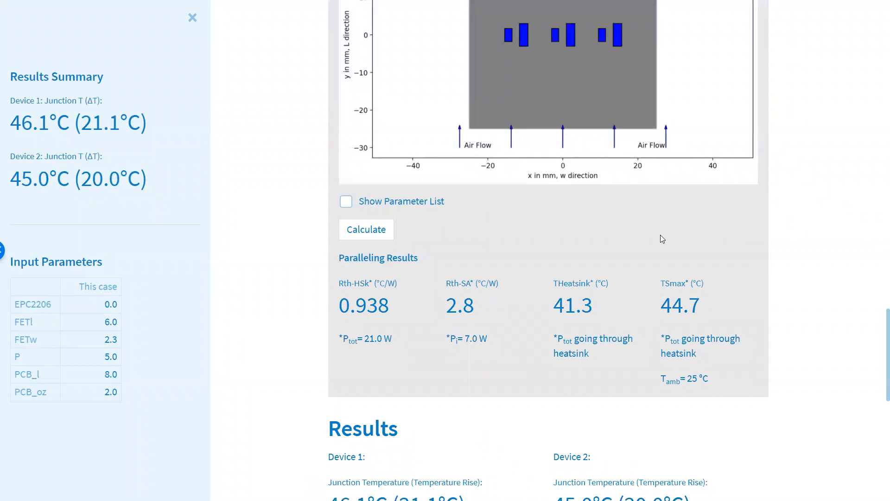
scroll(661, 231, down, 5)
scroll(663, 229, down, 2)
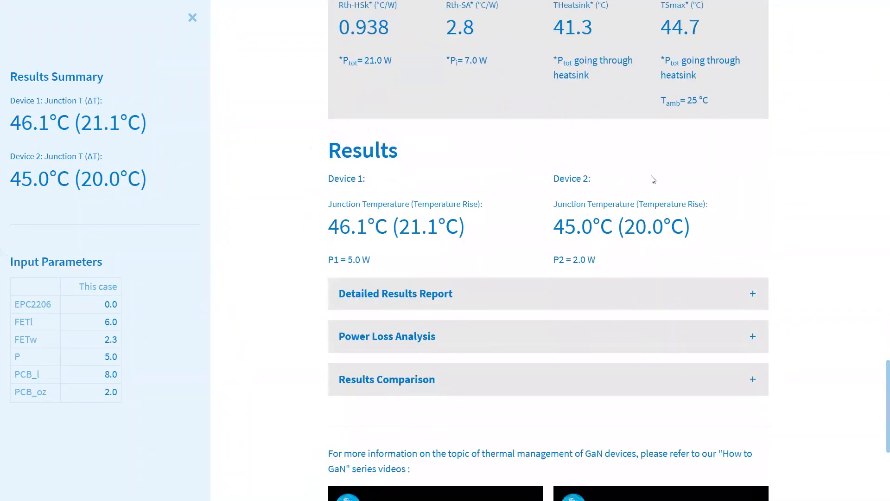
scroll(626, 189, down, 2)
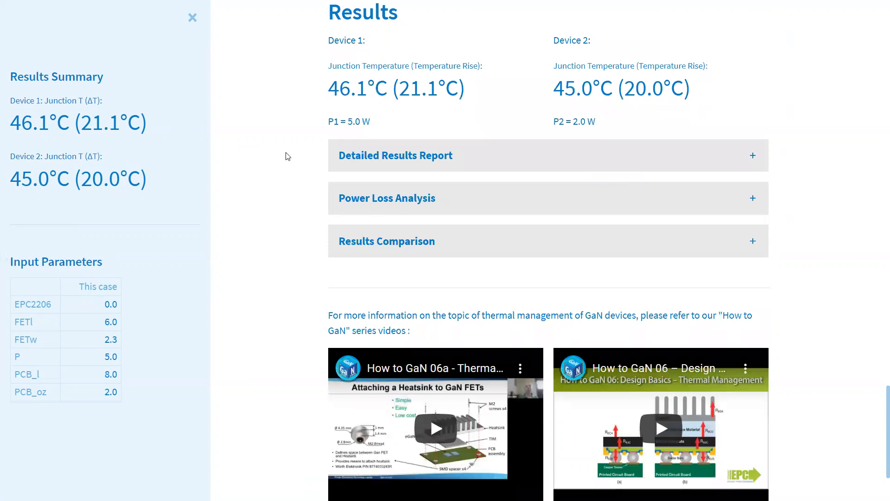
Check the heatsink resistance in the case-side cooling parameters, and briefly expand the Heatsink Calculator to view its profile
scroll(745, 239, up, 3)
scroll(813, 242, up, 7)
scroll(815, 256, up, 4)
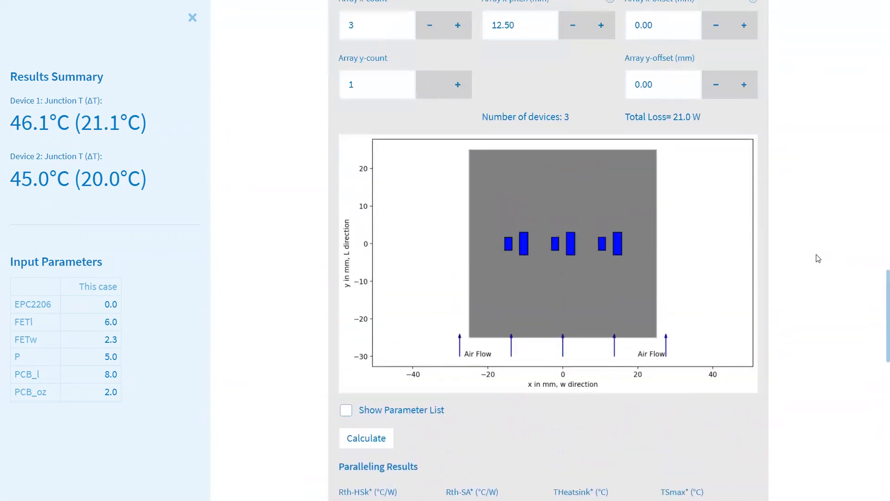
scroll(587, 258, up, 7)
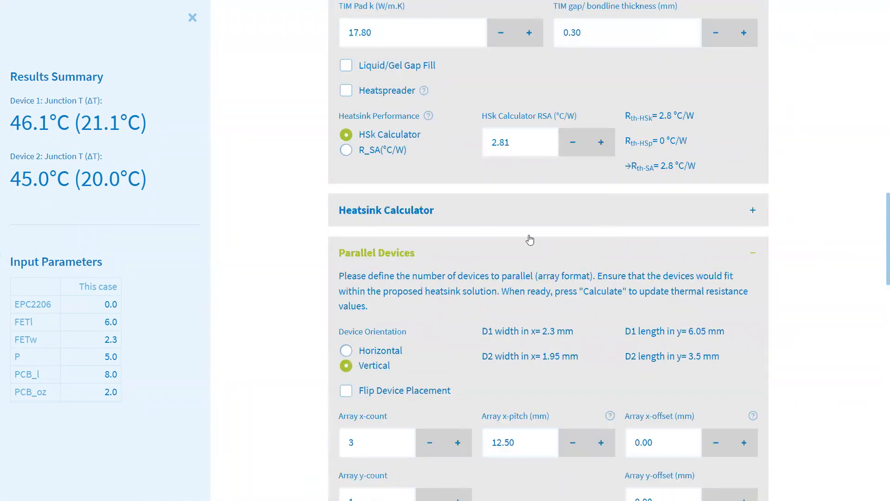
click(513, 220)
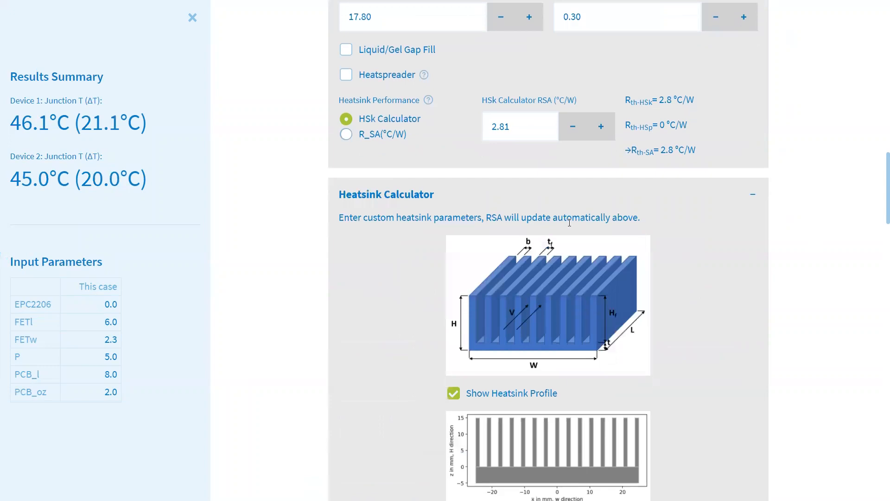
click(751, 196)
Review the two-device thermal circuit diagram and change the device configuration back to Single Device
scroll(810, 243, up, 15)
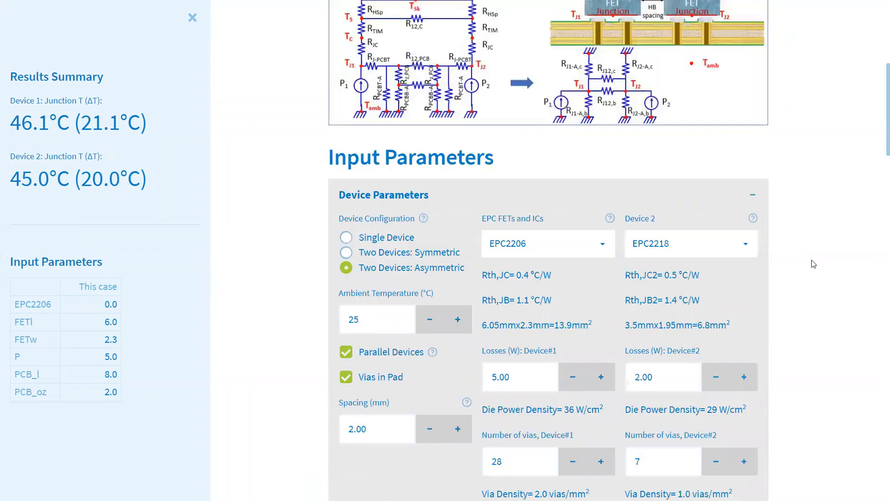
scroll(814, 264, up, 6)
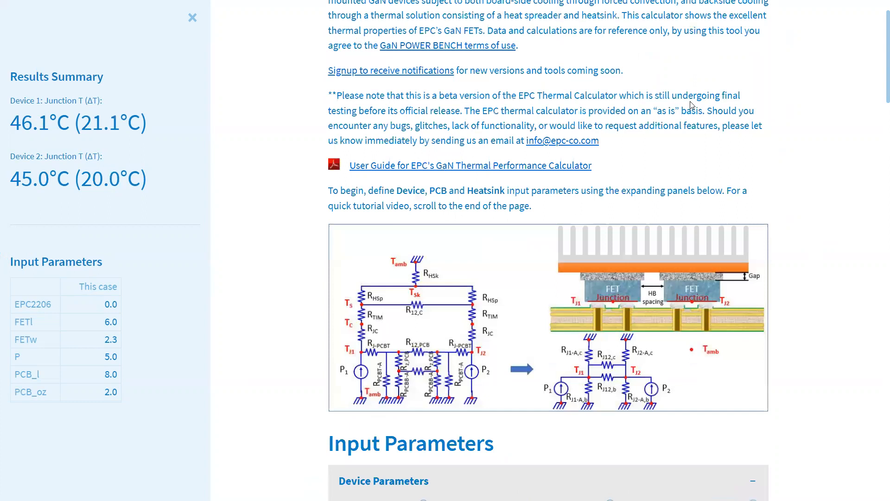
scroll(691, 105, up, 1)
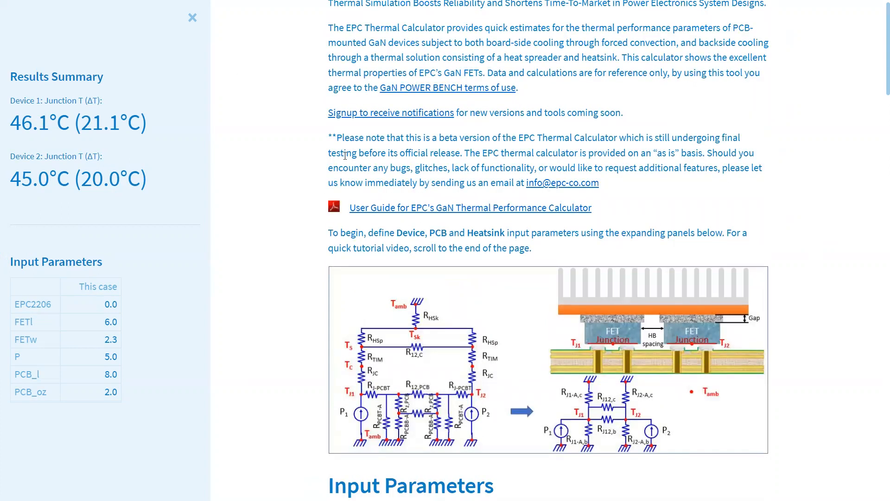
scroll(308, 197, down, 2)
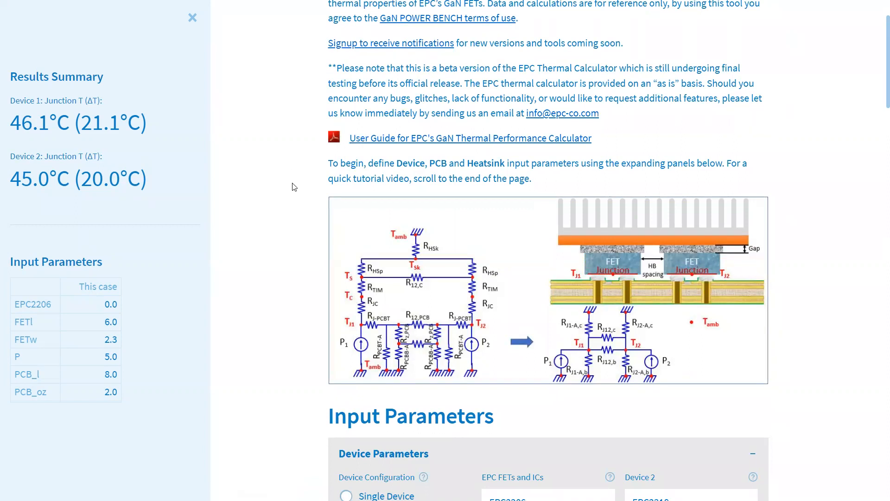
scroll(298, 185, down, 3)
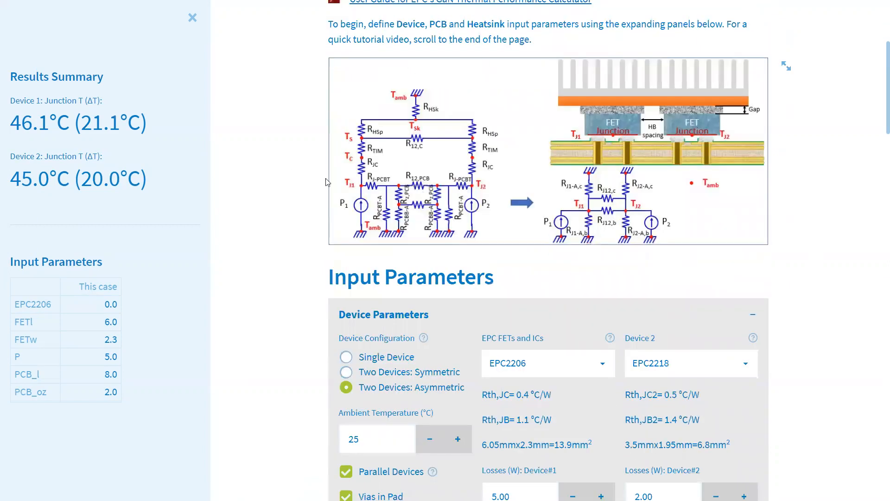
scroll(601, 174, down, 2)
scroll(605, 154, up, 1)
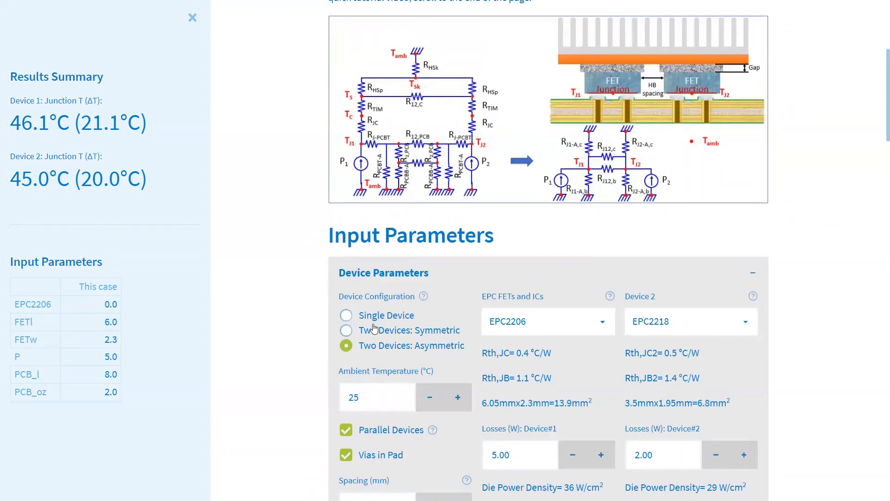
click(364, 315)
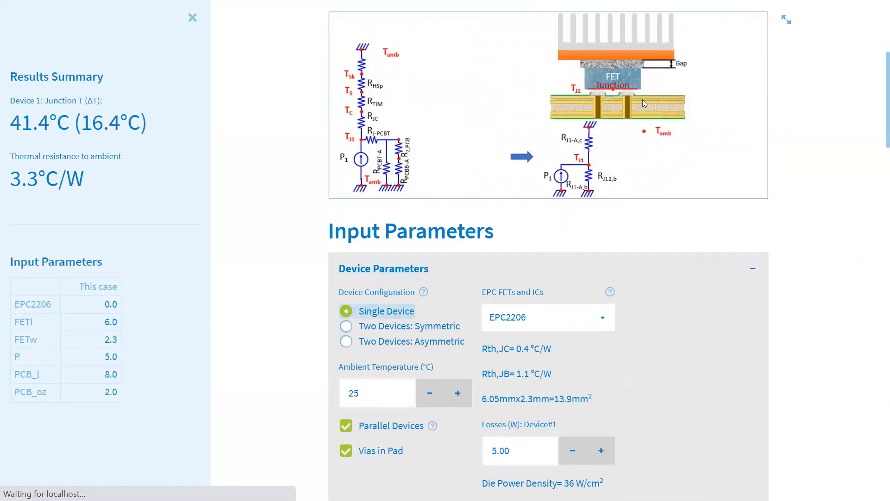
Turn off the heatsink/case-side cooling option for the single device and review the thermal circuit diagram without the heatsink path
scroll(346, 276, down, 4)
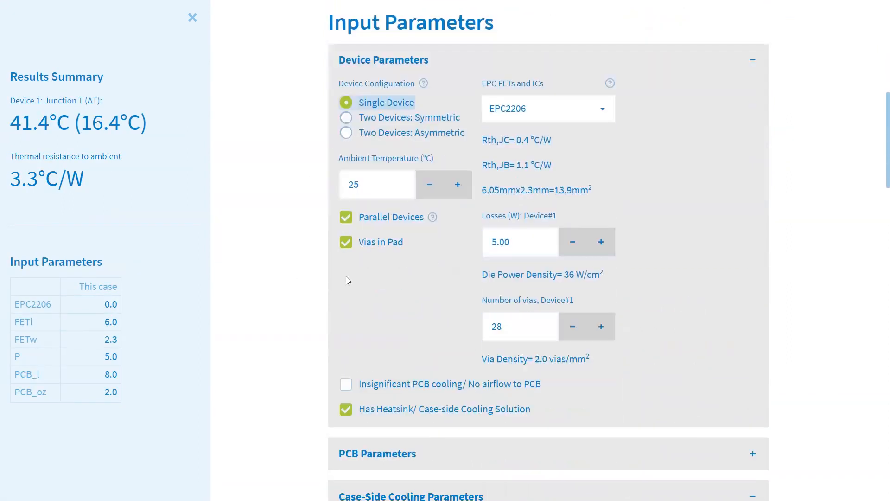
click(389, 412)
scroll(314, 230, up, 7)
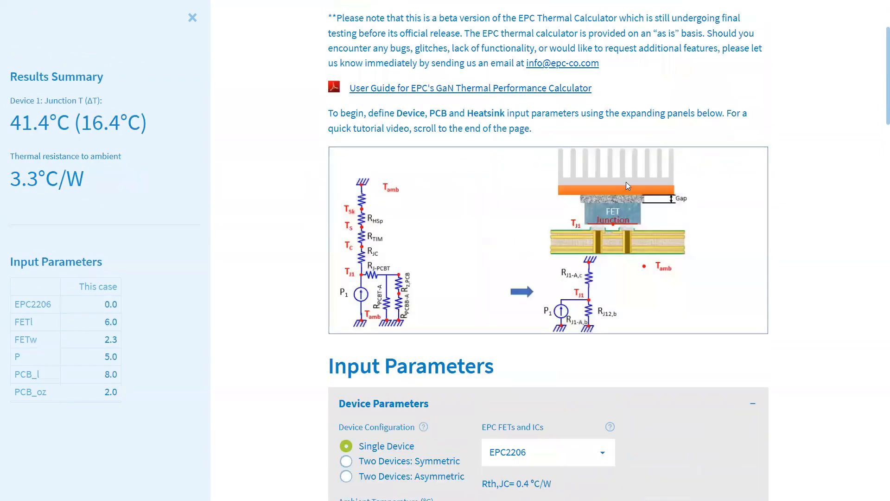
scroll(634, 208, down, 3)
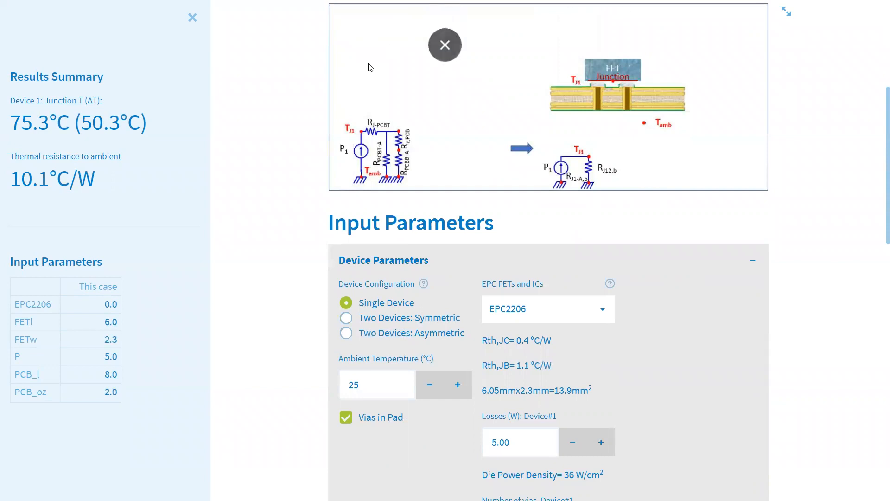
scroll(275, 199, down, 5)
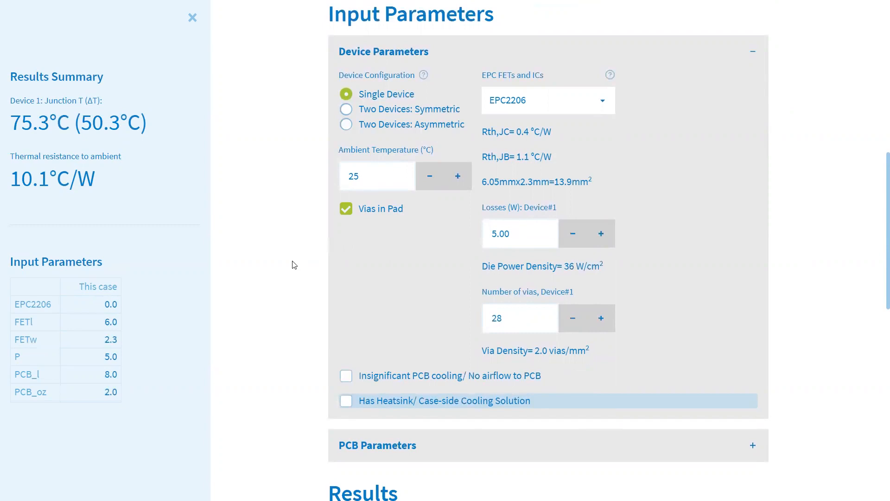
Expand the PCB Parameters and review the stackup, conductor area, thickness and PCB air flow settings
scroll(293, 264, down, 2)
scroll(294, 252, down, 4)
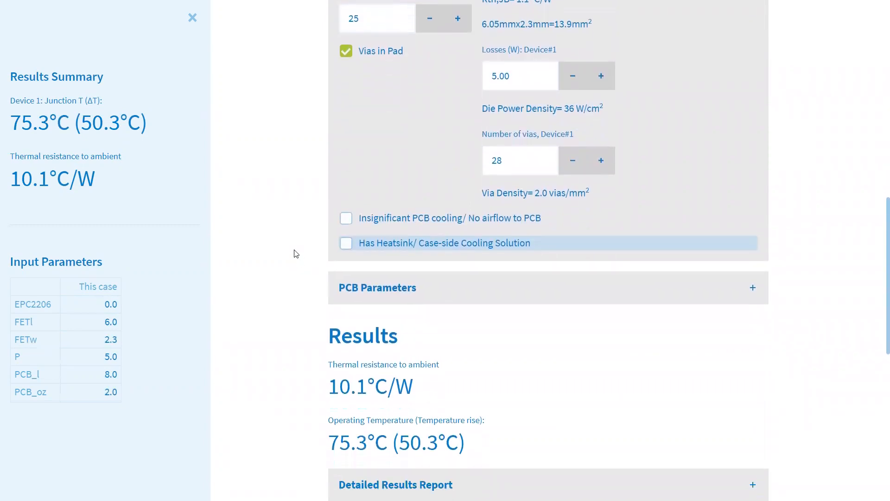
click(588, 242)
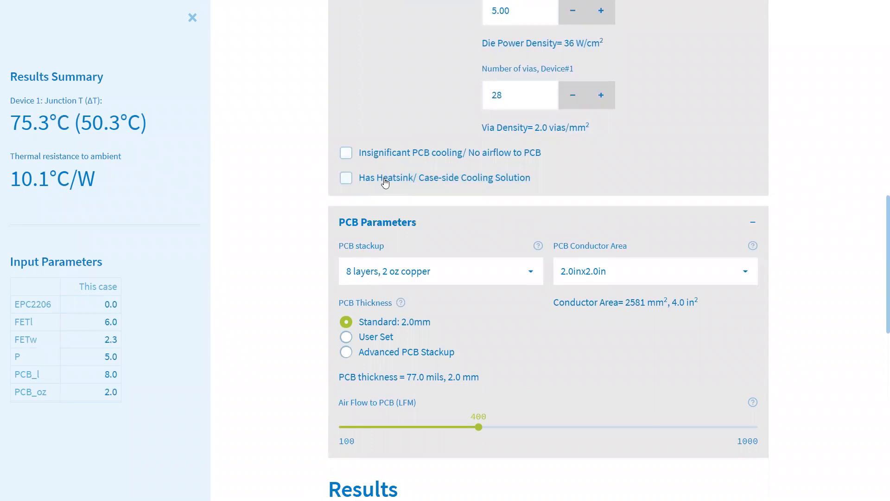
scroll(449, 195, down, 2)
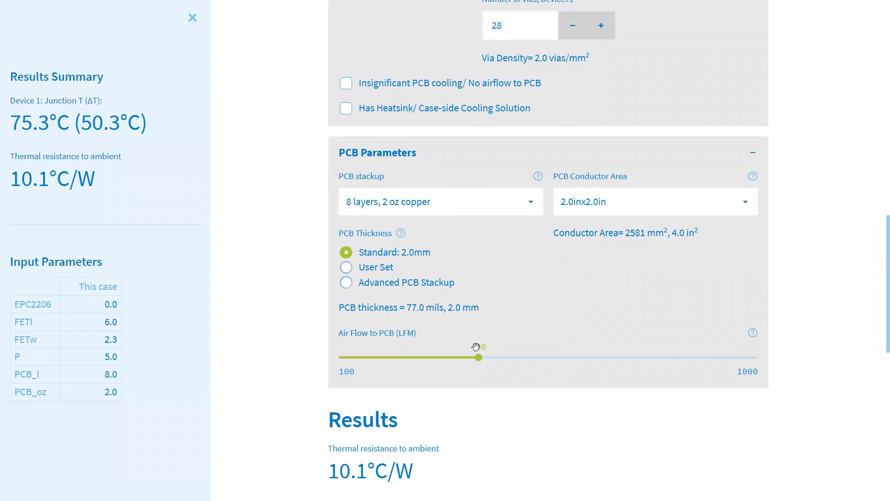
Turn the Has Heatsink/Case-side Cooling Solution option back on and collapse the PCB Parameters
click(403, 108)
scroll(397, 408, down, 1)
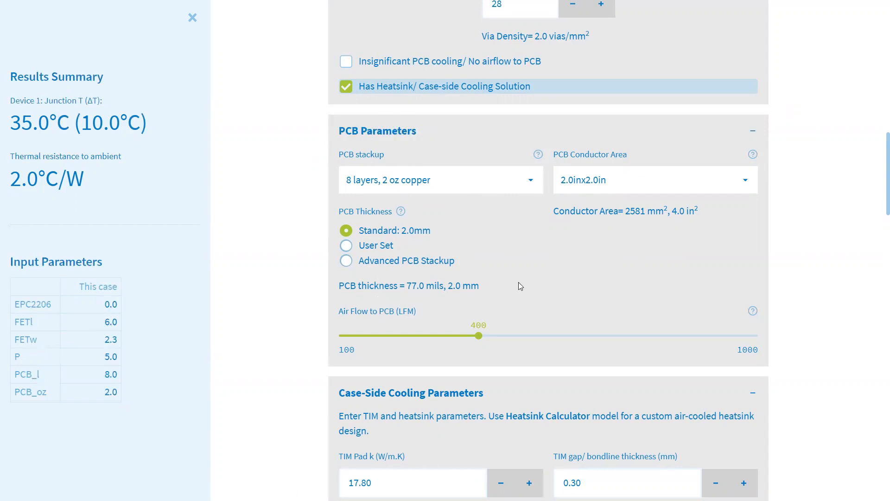
click(694, 132)
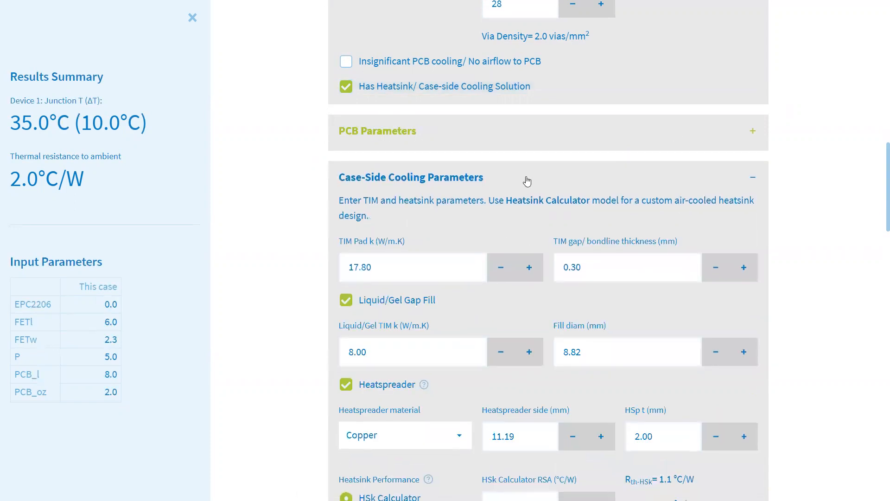
Turn off Liquid/Gel Gap Fill in the case-side cooling parameters
scroll(269, 156, down, 3)
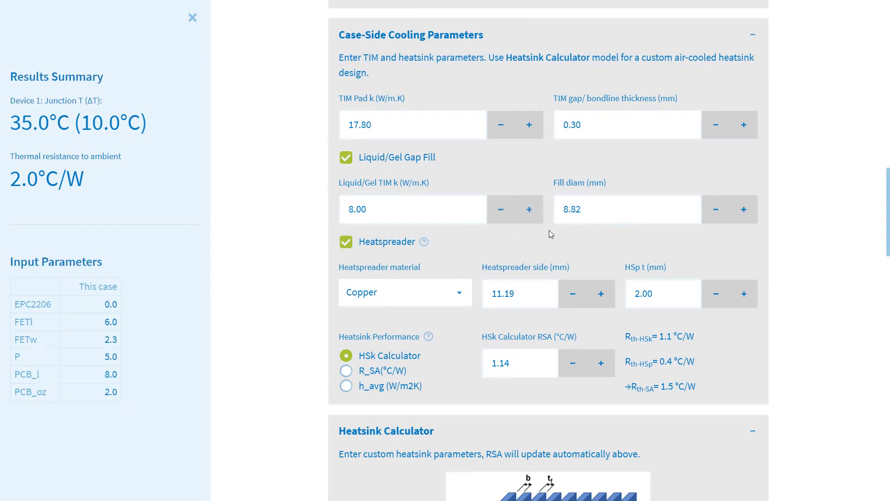
click(346, 158)
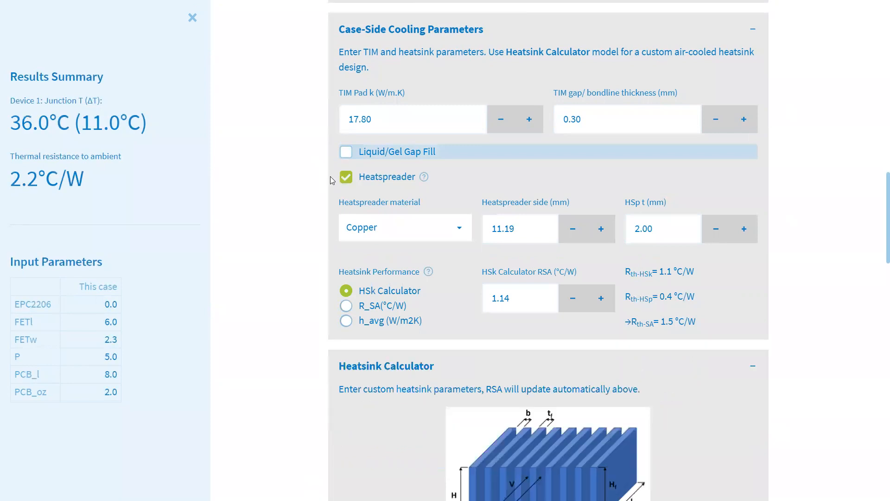
scroll(295, 180, down, 2)
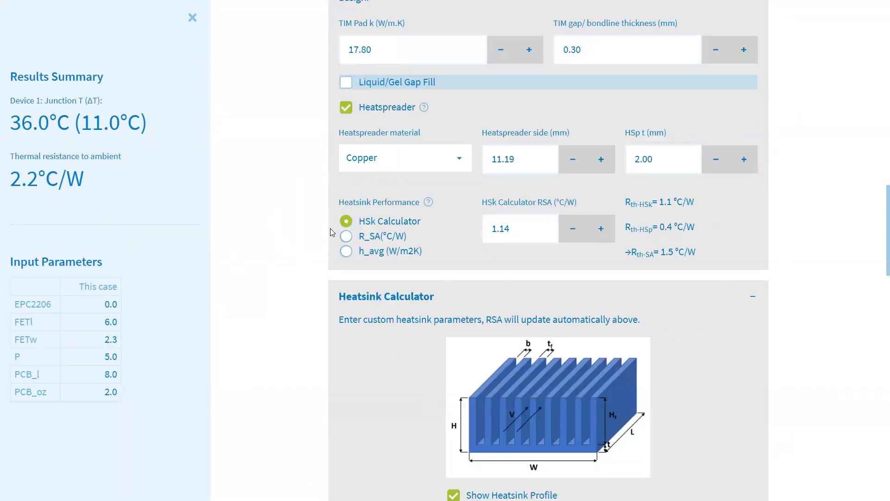
scroll(331, 228, down, 2)
scroll(405, 159, down, 4)
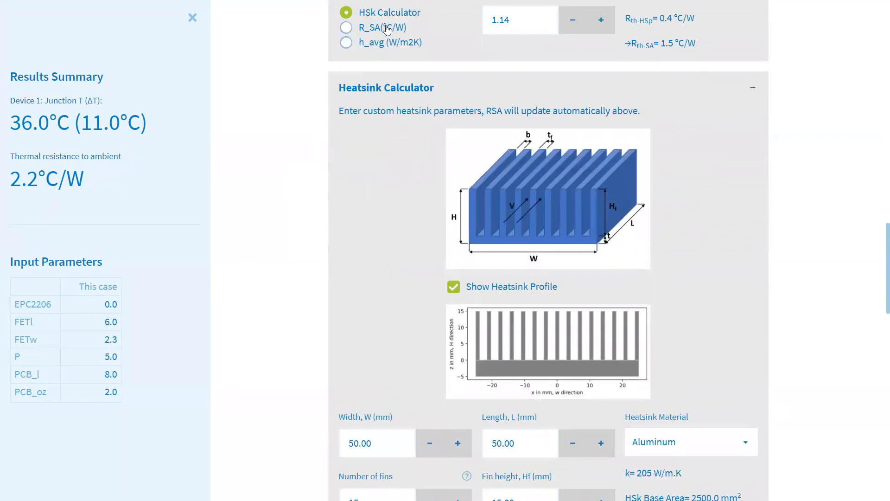
scroll(325, 195, down, 4)
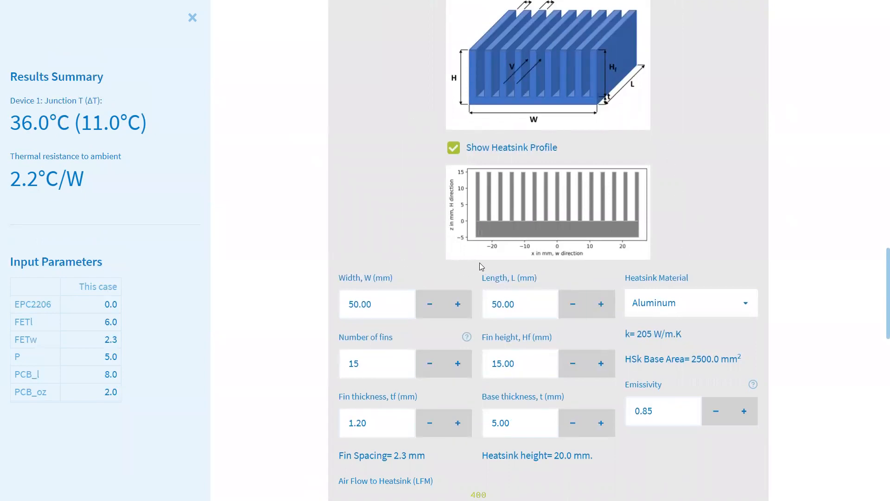
scroll(721, 189, down, 2)
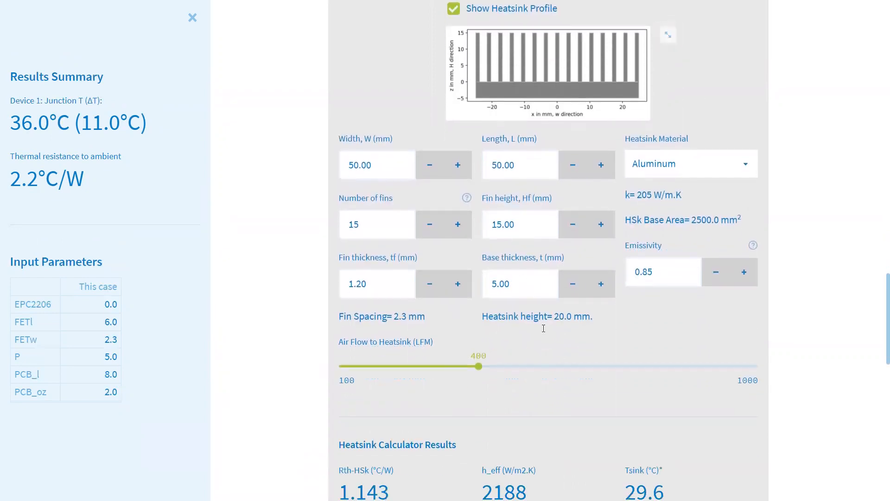
scroll(554, 356, up, 1)
scroll(560, 353, down, 2)
scroll(565, 341, down, 8)
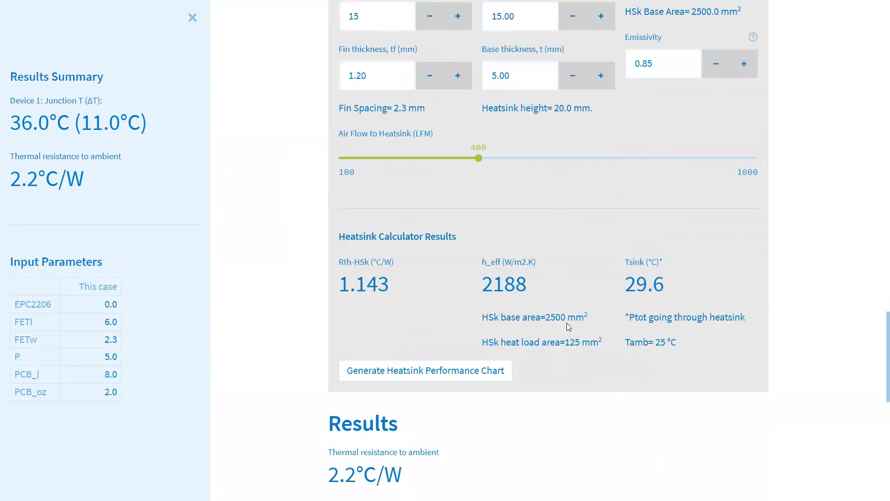
scroll(561, 235, up, 14)
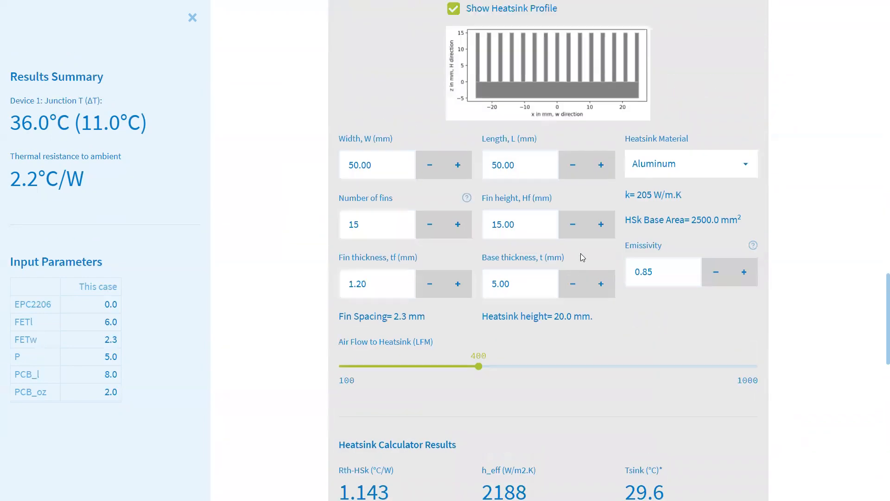
click(752, 88)
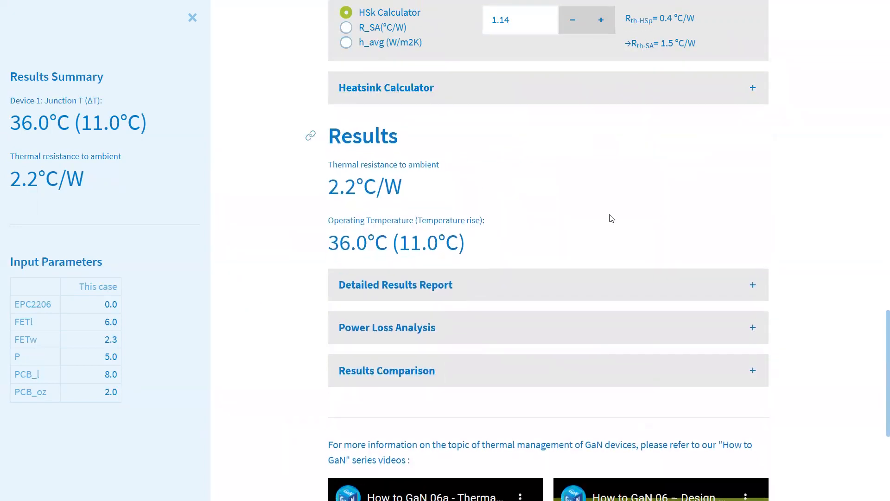
Enable the Parallel Devices option in the single-device parameters
scroll(334, 295, up, 6)
scroll(334, 295, up, 17)
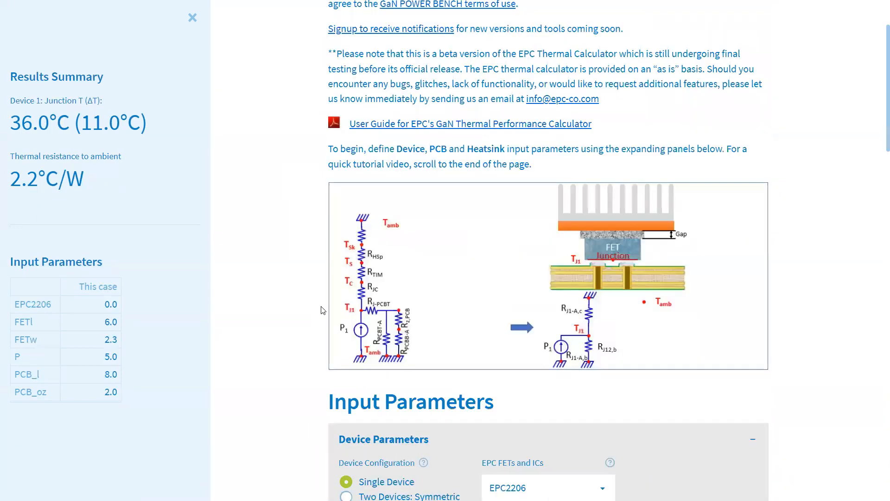
scroll(324, 306, down, 6)
click(384, 277)
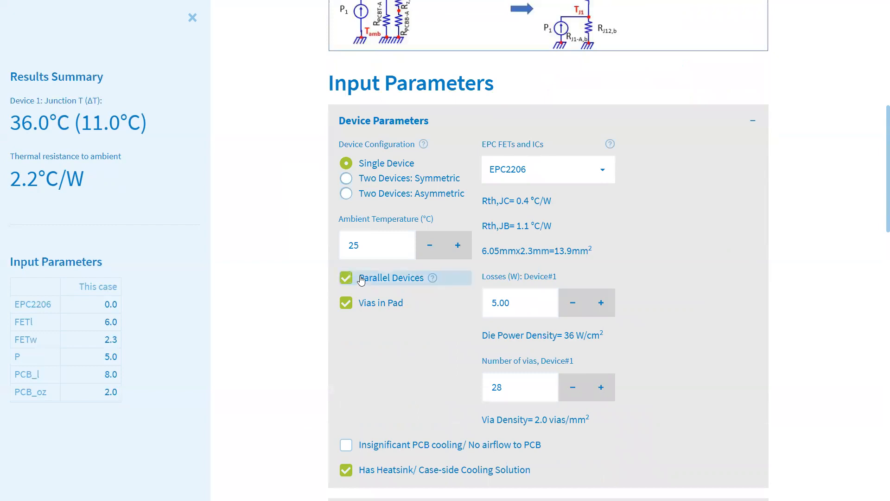
scroll(384, 274, down, 1)
scroll(296, 251, down, 3)
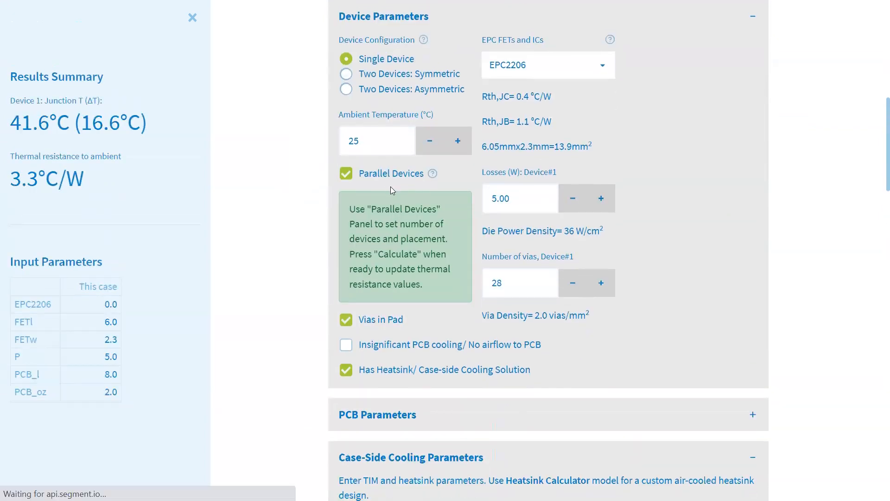
Set the parallel array's x-count to 3 and calculate the updated thermal solution
scroll(306, 241, down, 15)
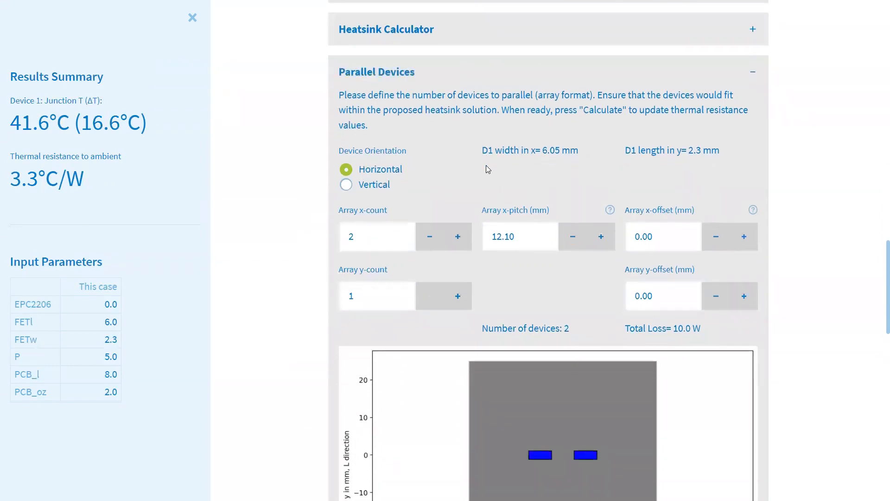
scroll(487, 165, down, 3)
click(457, 168)
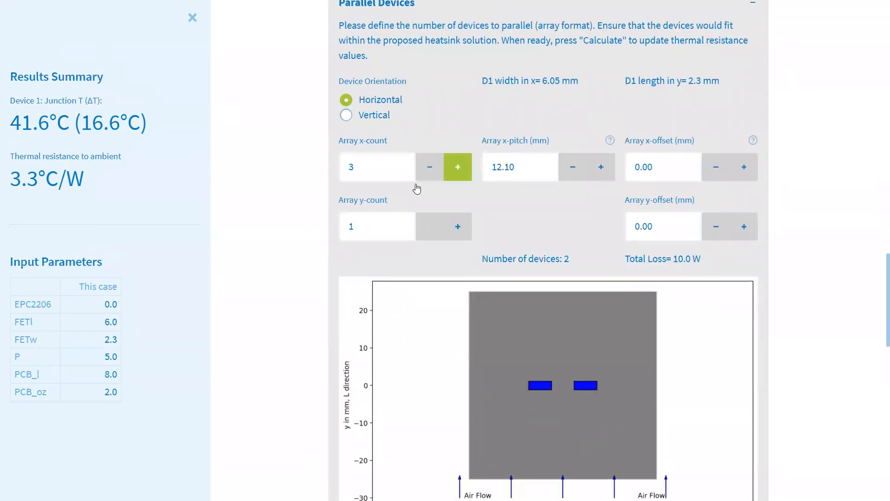
scroll(282, 224, down, 6)
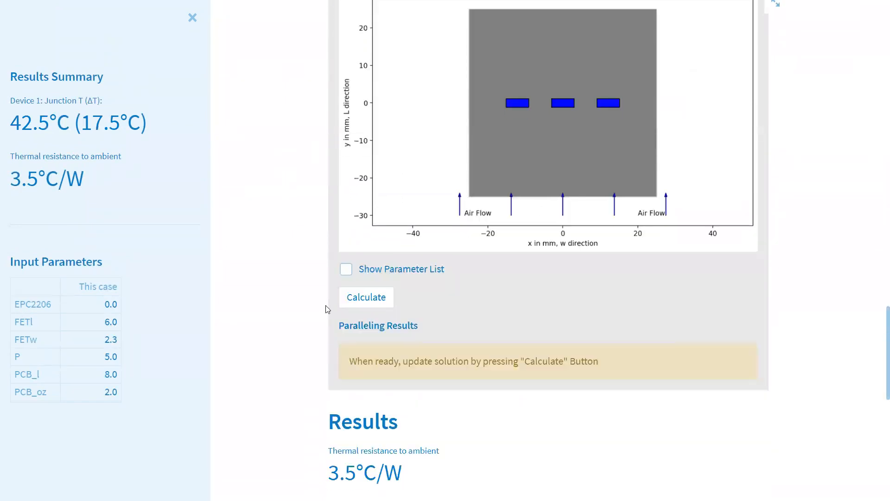
click(374, 303)
scroll(304, 247, down, 3)
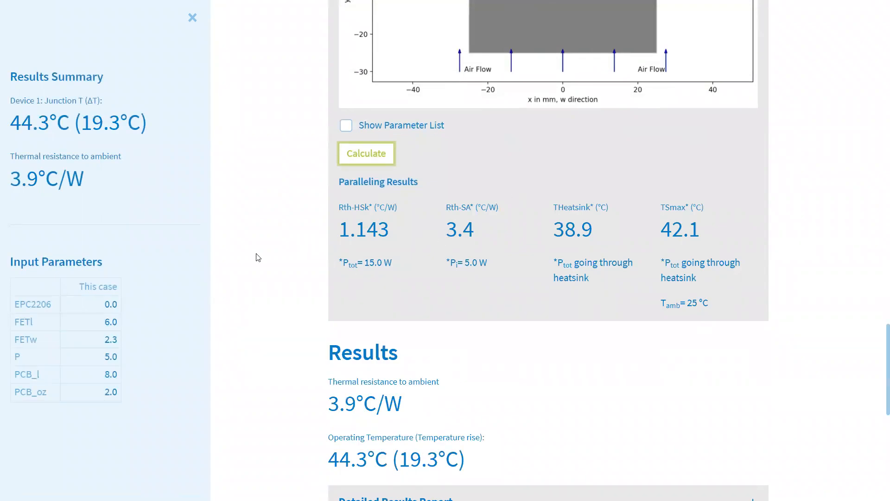
Review the overall results and expand the Detailed Results Report to examine the board-side and case-side thermal resistances
scroll(262, 254, down, 7)
scroll(264, 253, up, 2)
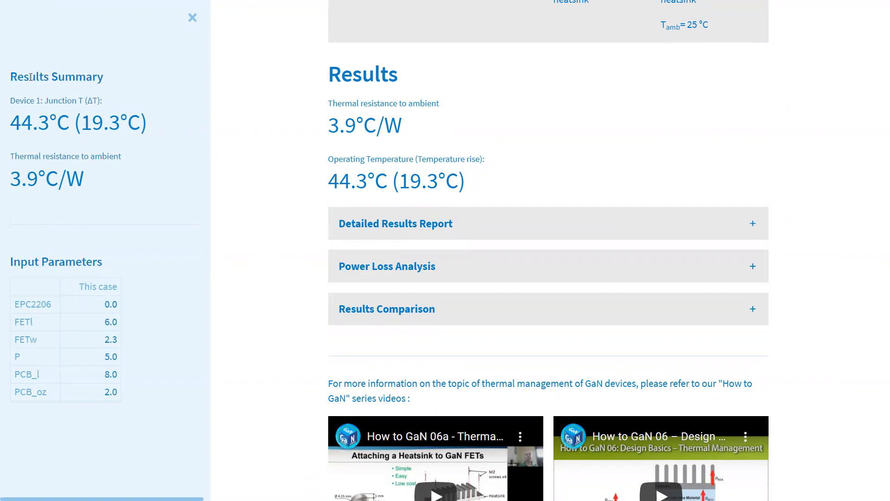
scroll(406, 277, up, 10)
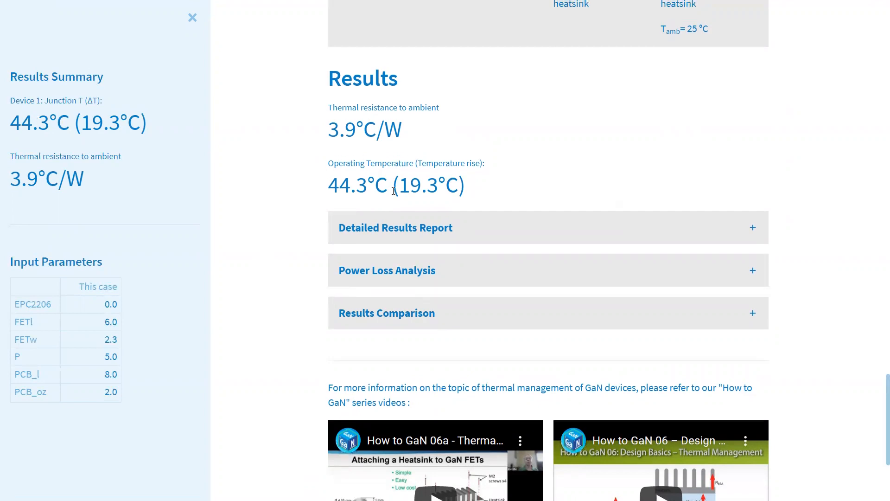
scroll(406, 277, down, 6)
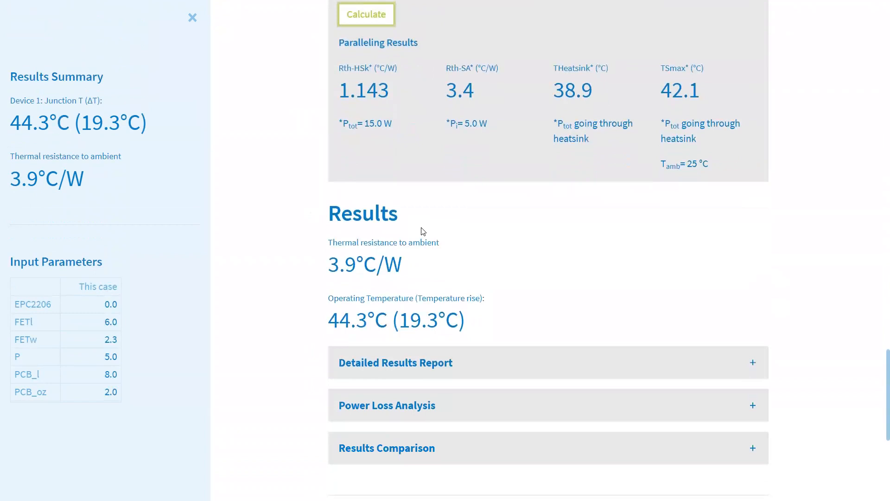
scroll(421, 230, down, 3)
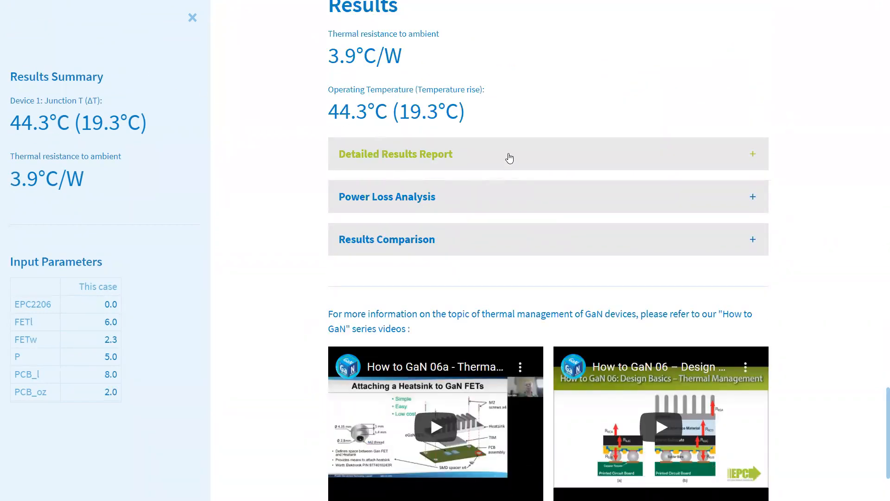
click(511, 157)
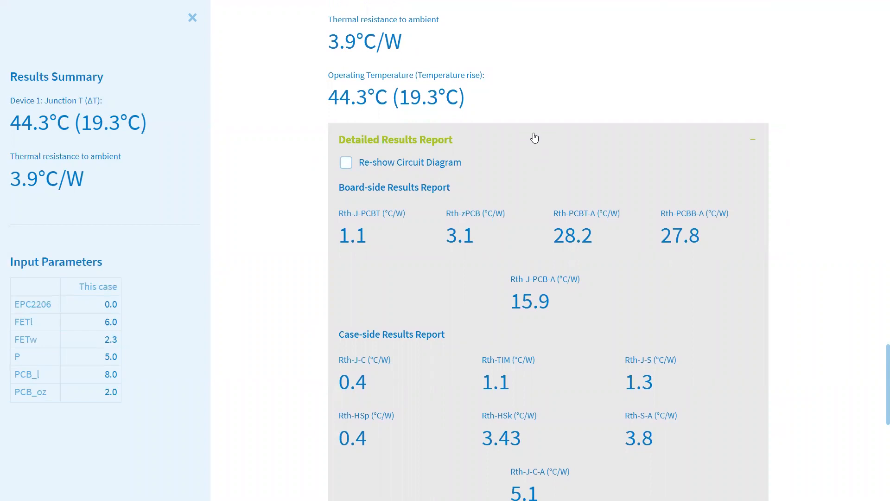
scroll(524, 138, down, 1)
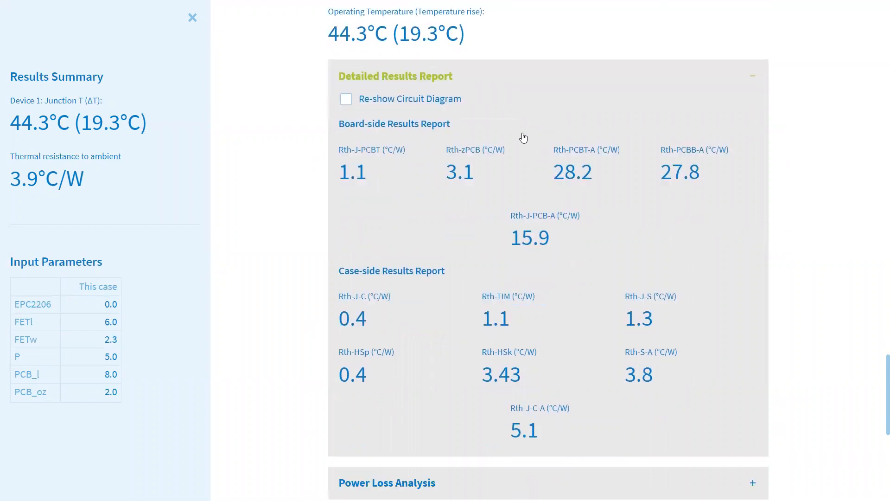
scroll(538, 195, down, 3)
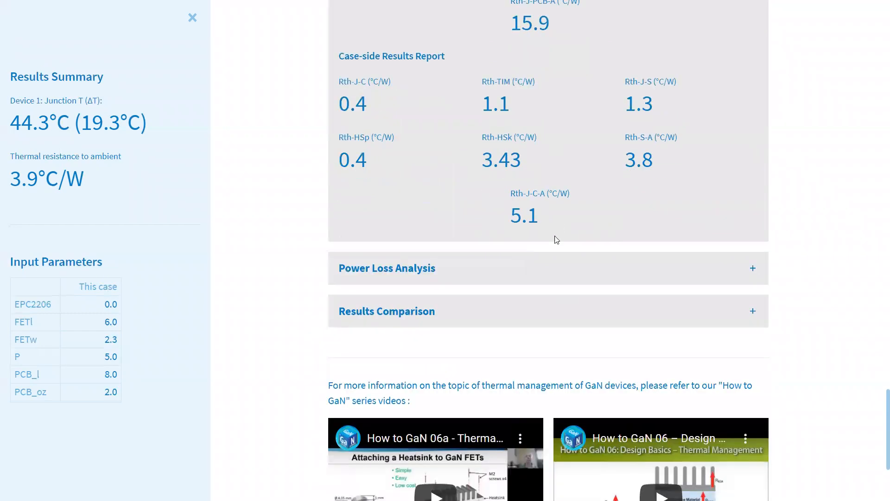
Expand the Power Loss Analysis and examine the device loss range, ambient temperature and resulting temperature limits
click(565, 260)
scroll(487, 139, down, 3)
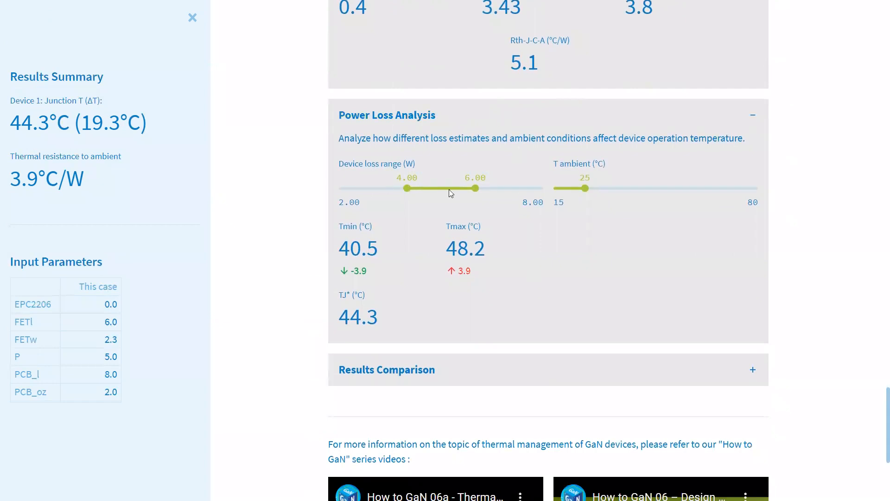
scroll(538, 255, down, 1)
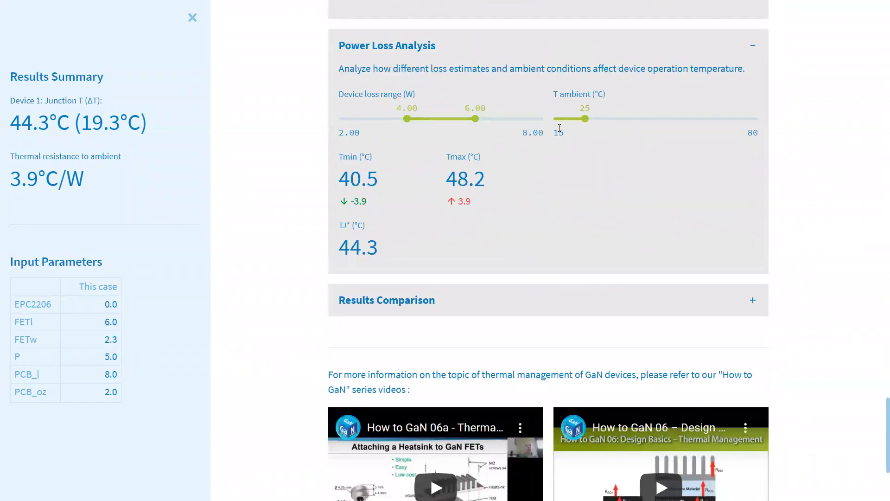
Expand the Results Comparison and review the saved cases table down to the end of the page
click(483, 307)
scroll(468, 218, down, 2)
scroll(570, 262, down, 1)
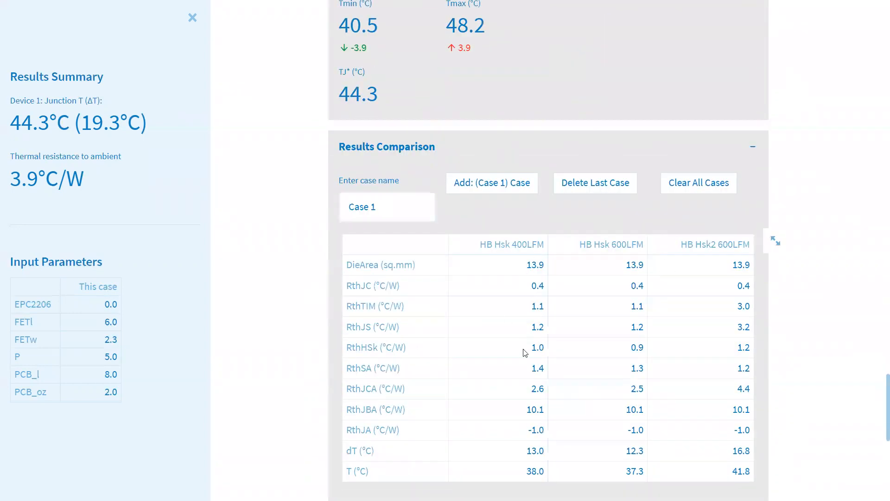
scroll(640, 234, down, 5)
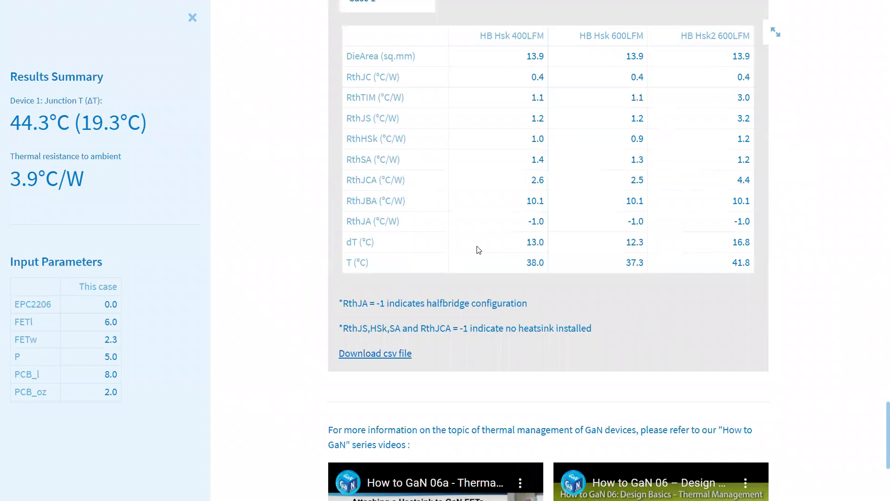
scroll(293, 185, down, 5)
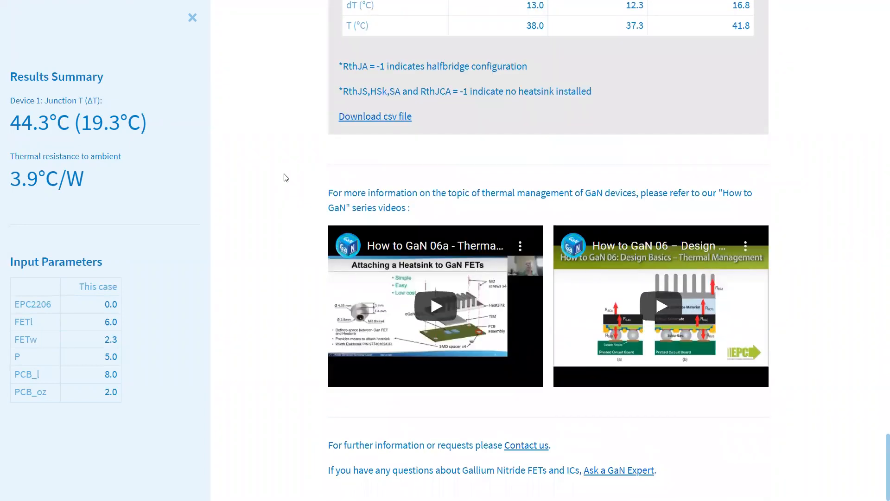